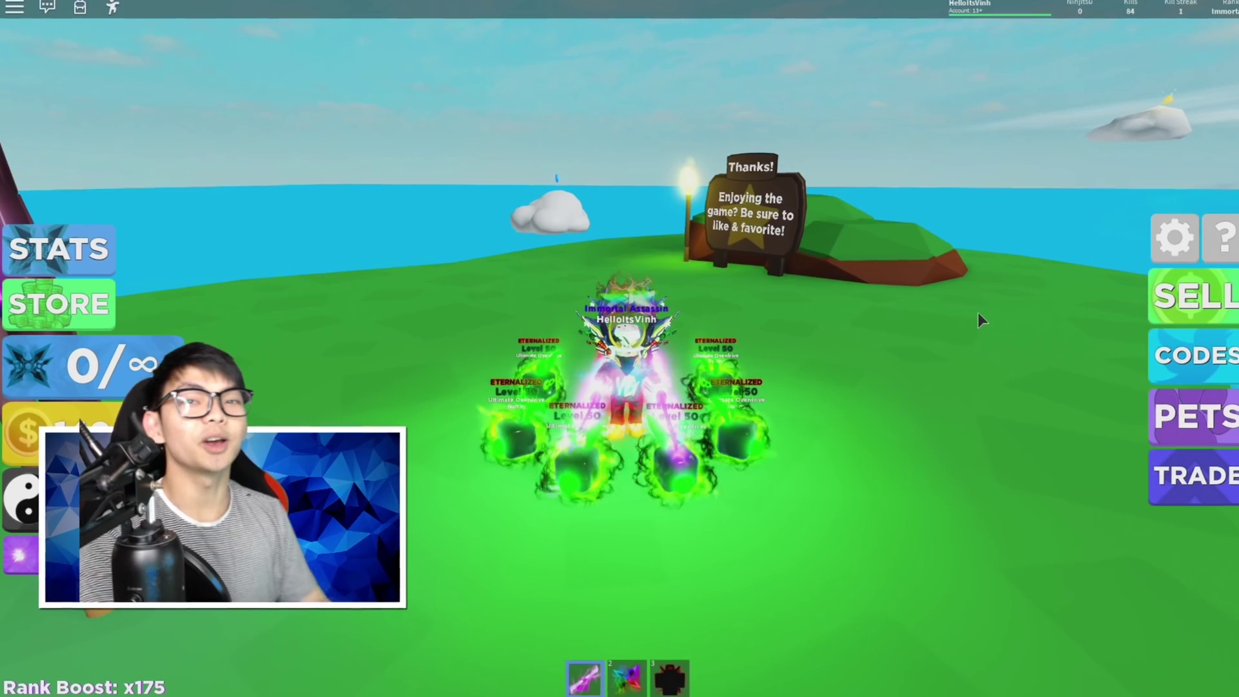
Step: Start a Roblox video recording from the game menu and double-jump the character through the sky
{"action": "key", "text": "Escape"}
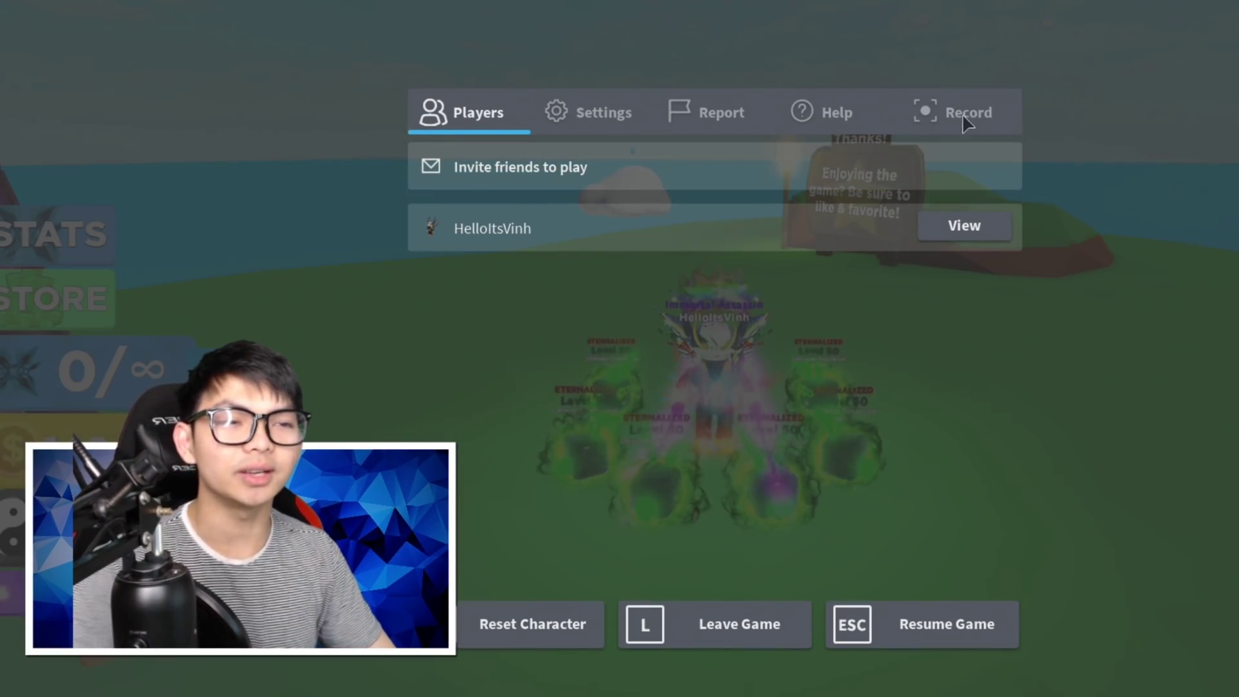
{"action": "left_click", "coordinate": [965, 113]}
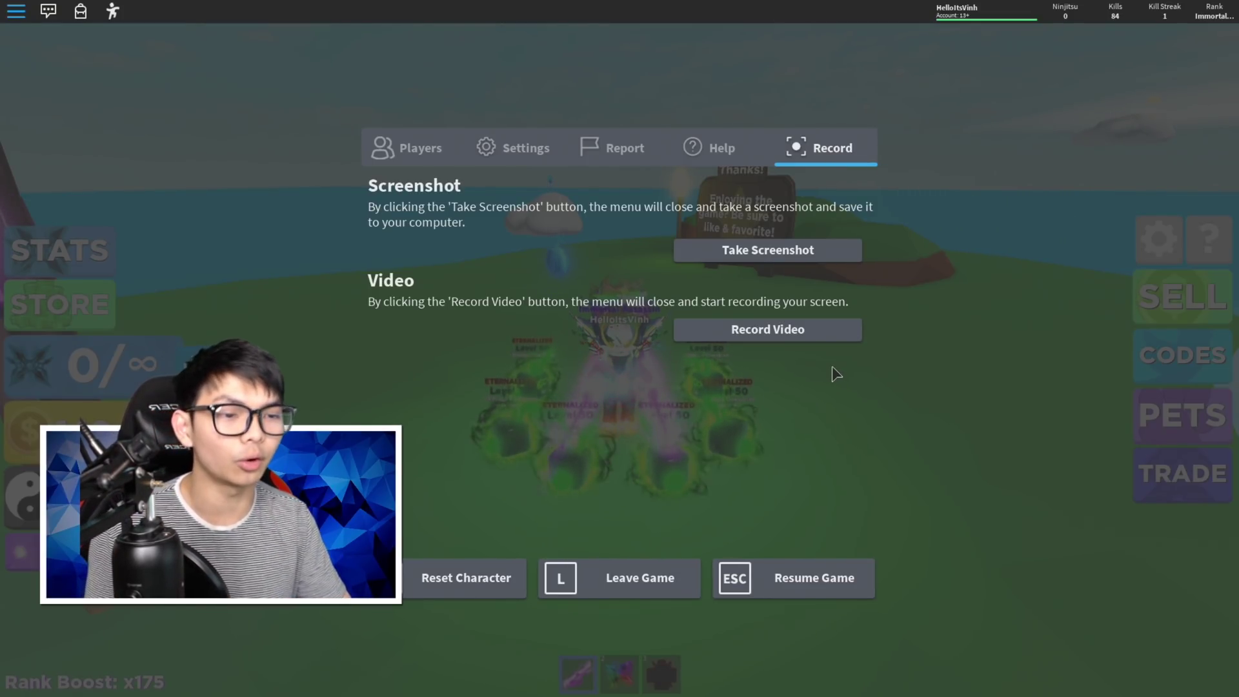
{"action": "left_click", "coordinate": [823, 338]}
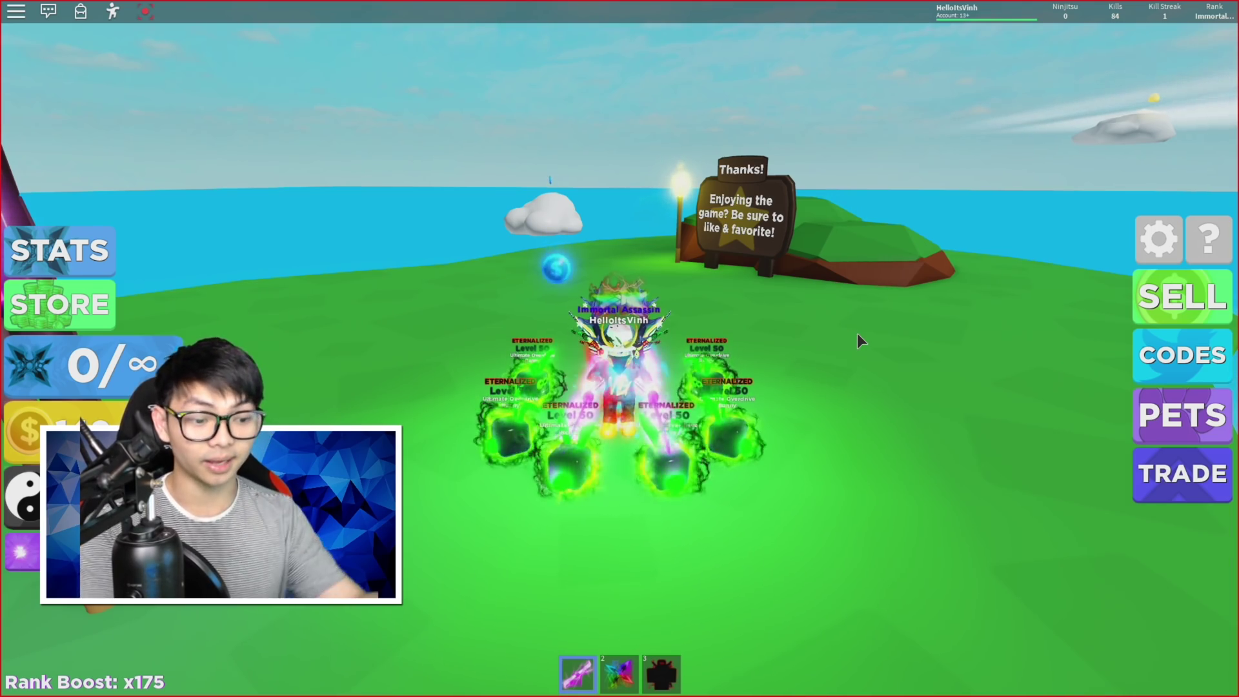
{"action": "key", "text": "space"}
{"action": "key", "text": "space"}
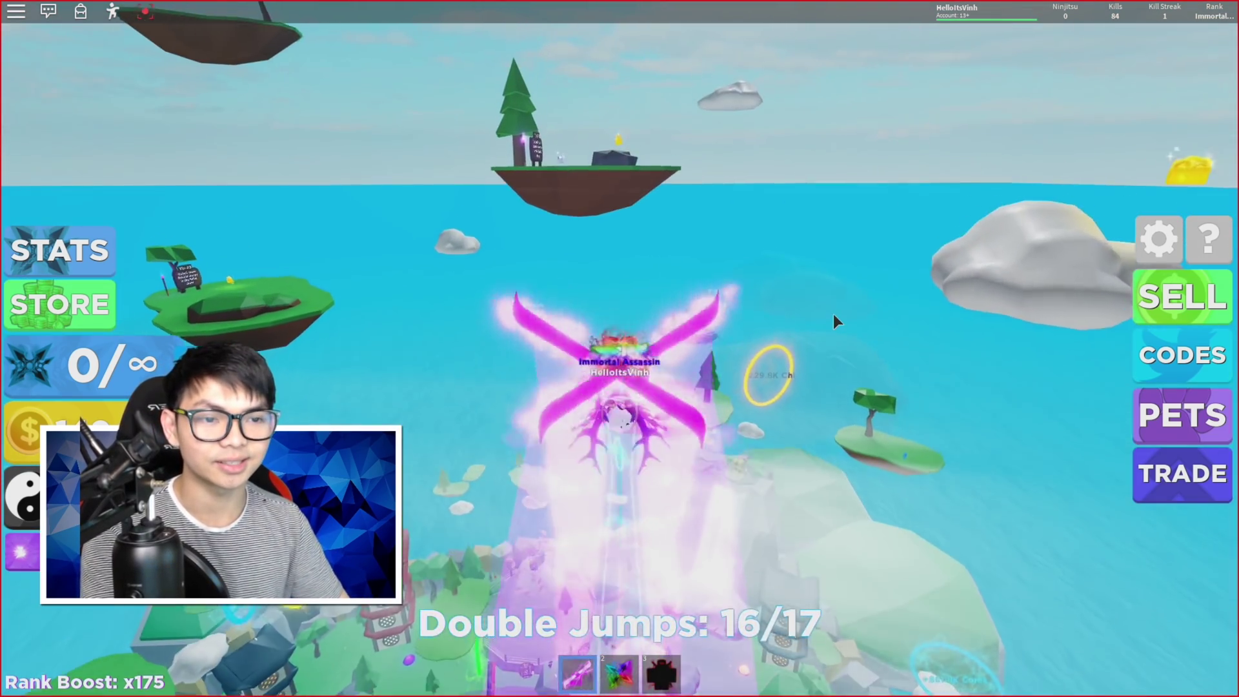
{"action": "key", "text": "space"}
{"action": "key", "text": "space"}
{"action": "key", "text": "space"}
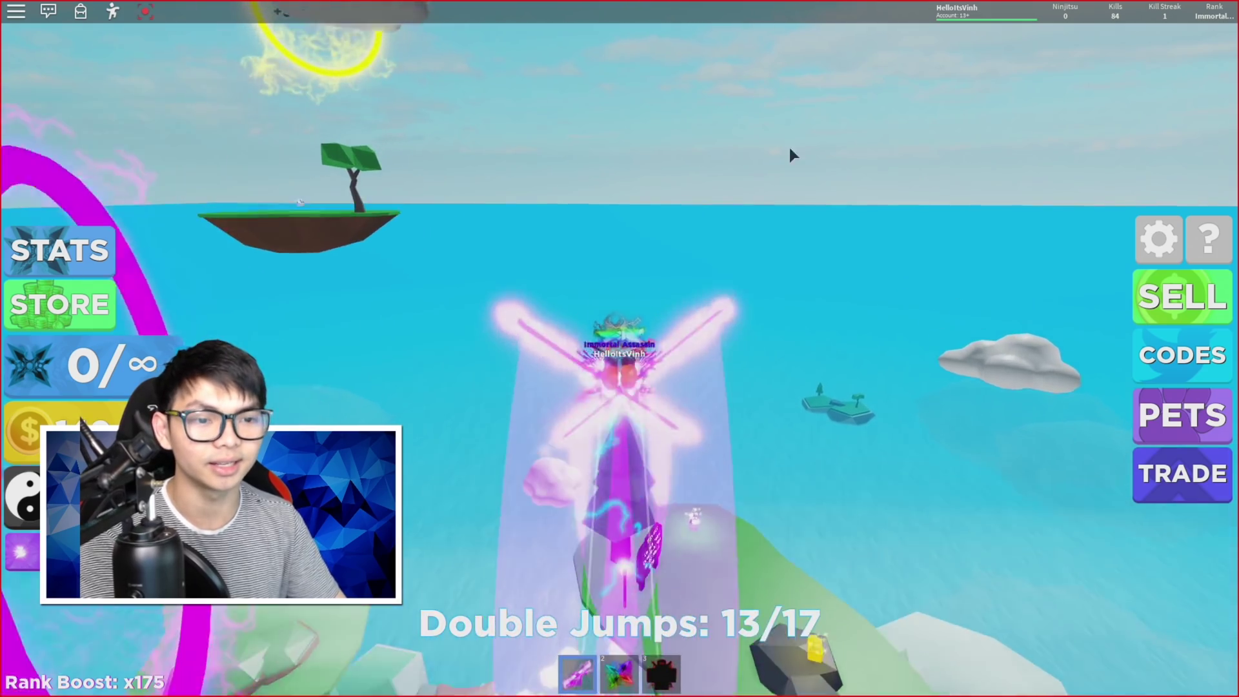
{"action": "key", "text": "space"}
{"action": "key", "text": "space"}
{"action": "key", "text": "Escape"}
{"action": "key", "text": "Escape"}
{"action": "key", "text": "space"}
{"action": "key", "text": "space"}
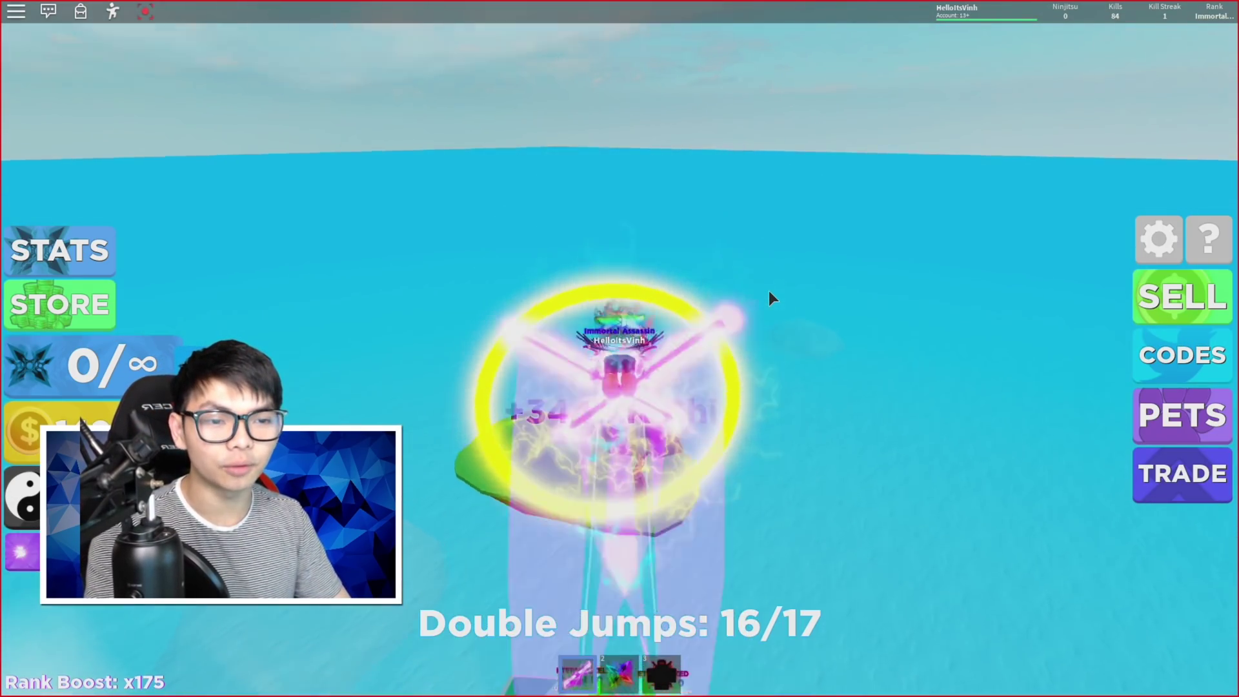
{"action": "key", "text": "space"}
Step: Stop the recording and play the saved robloxapp video from its folder
{"action": "key", "text": "ctrl+shift+F3"}
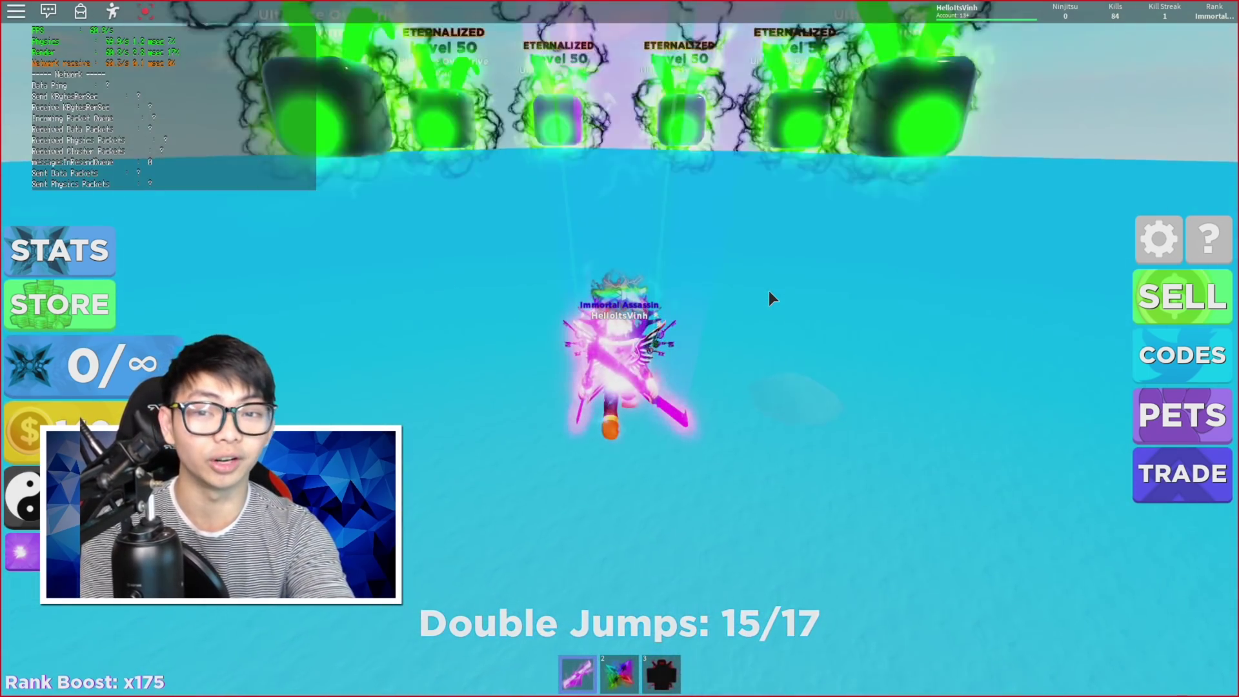
{"action": "key", "text": "space"}
{"action": "key", "text": "ctrl+shift+F3"}
{"action": "key", "text": "F12"}
{"action": "key", "text": "space"}
{"action": "key", "text": "space"}
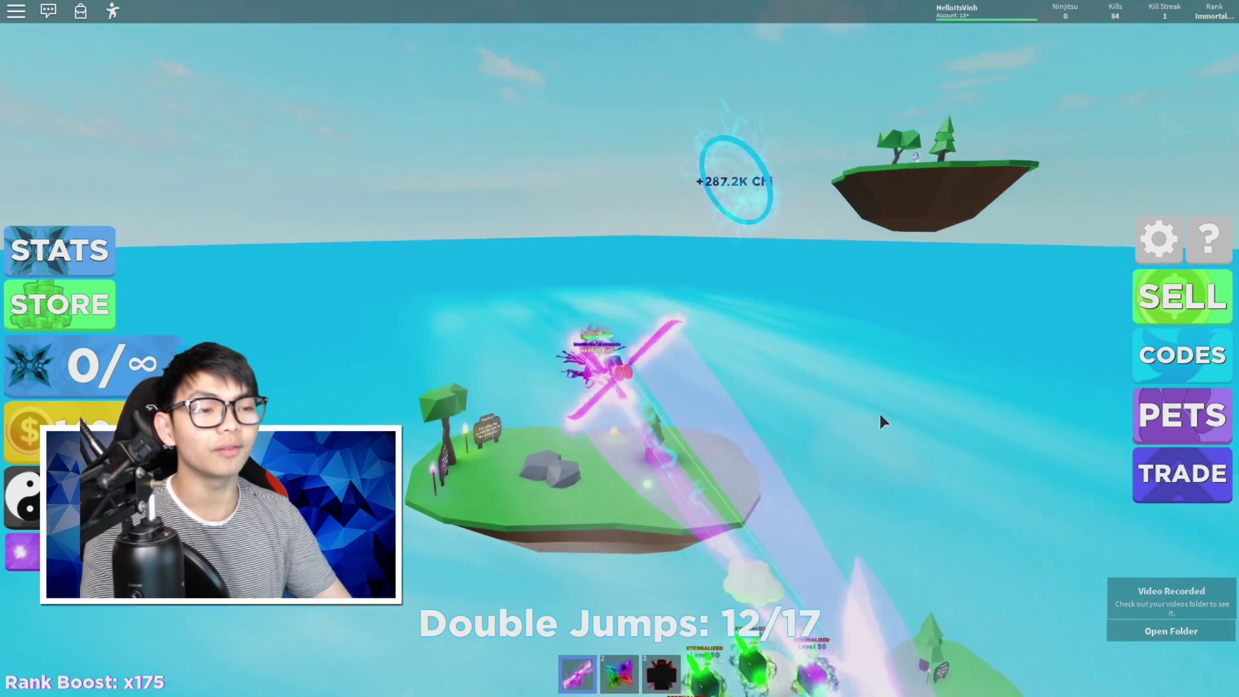
{"action": "key", "text": "space"}
{"action": "left_click", "coordinate": [1183, 630]}
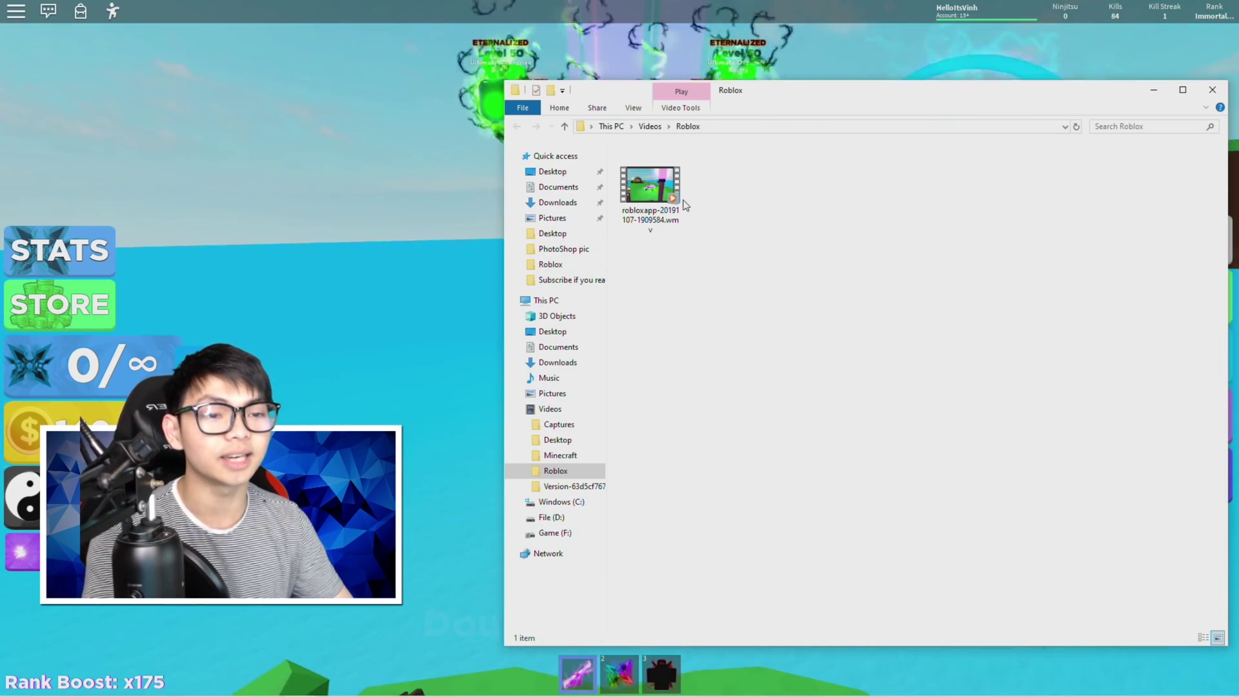
{"action": "double_click", "coordinate": [650, 187]}
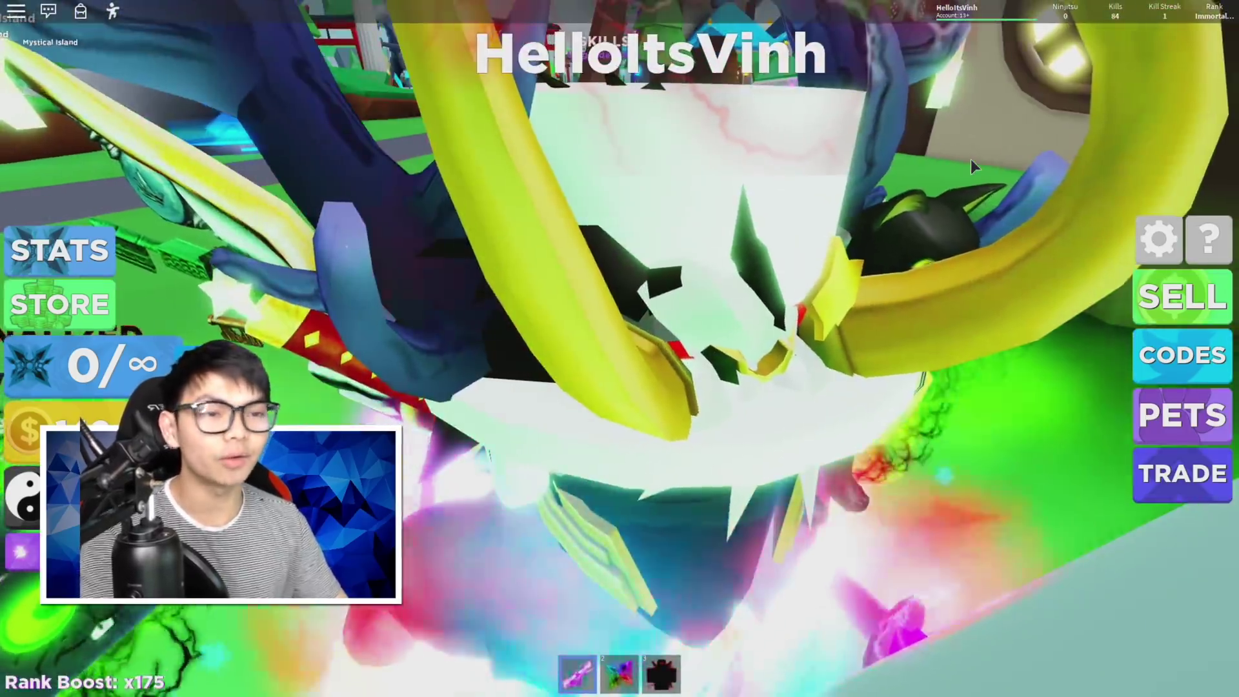
Step: Double-jump the character over the hub and islands toward the sea, then slam down onto the grassy island
{"action": "scroll", "coordinate": [970, 158], "scroll_direction": "down", "scroll_amount": 5}
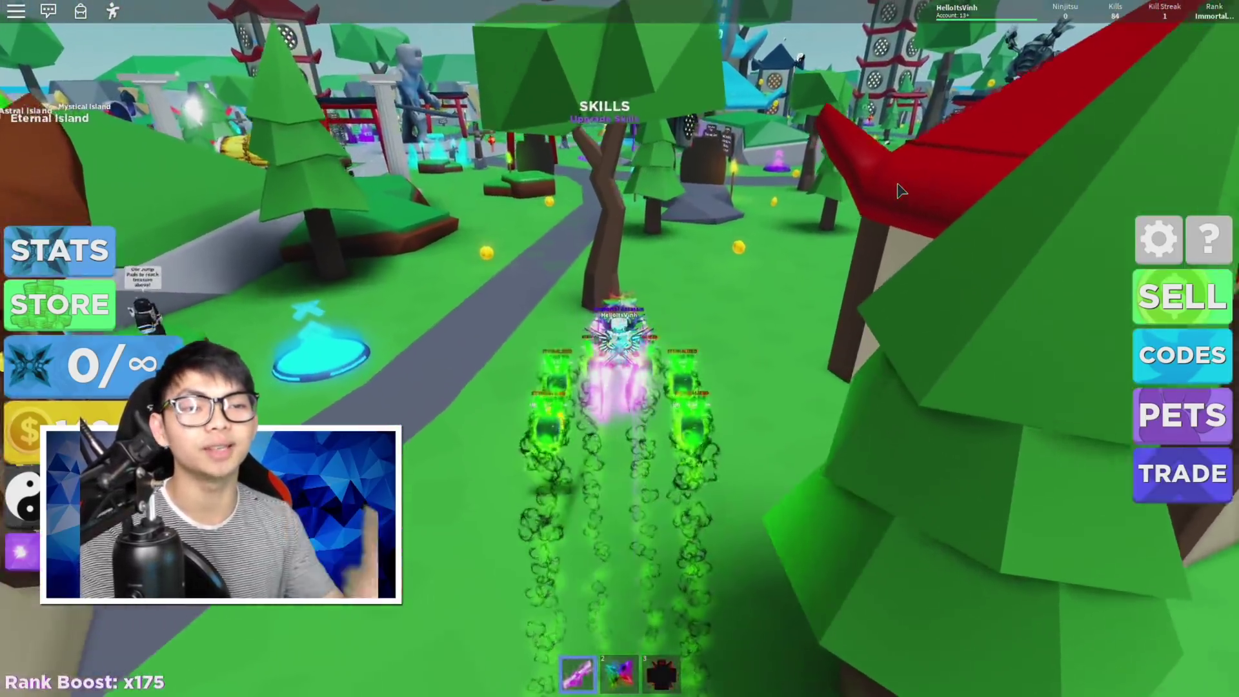
{"action": "key", "text": "space"}
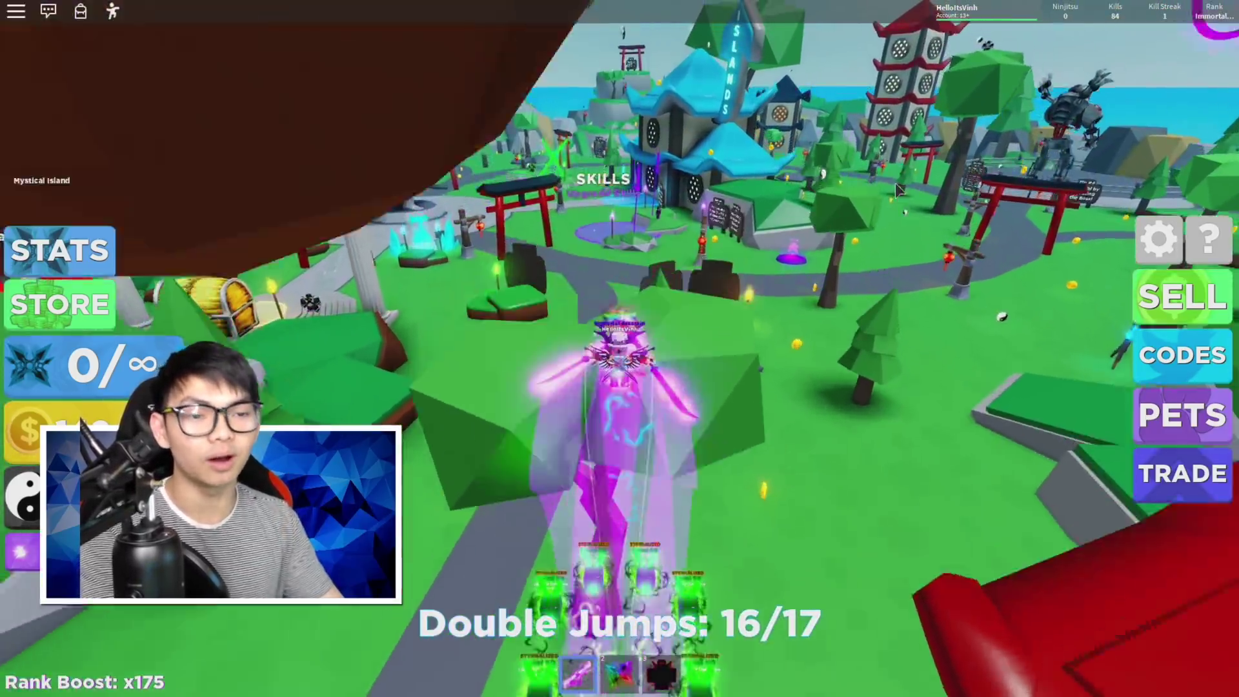
{"action": "key", "text": "space"}
{"action": "key", "text": "space"}
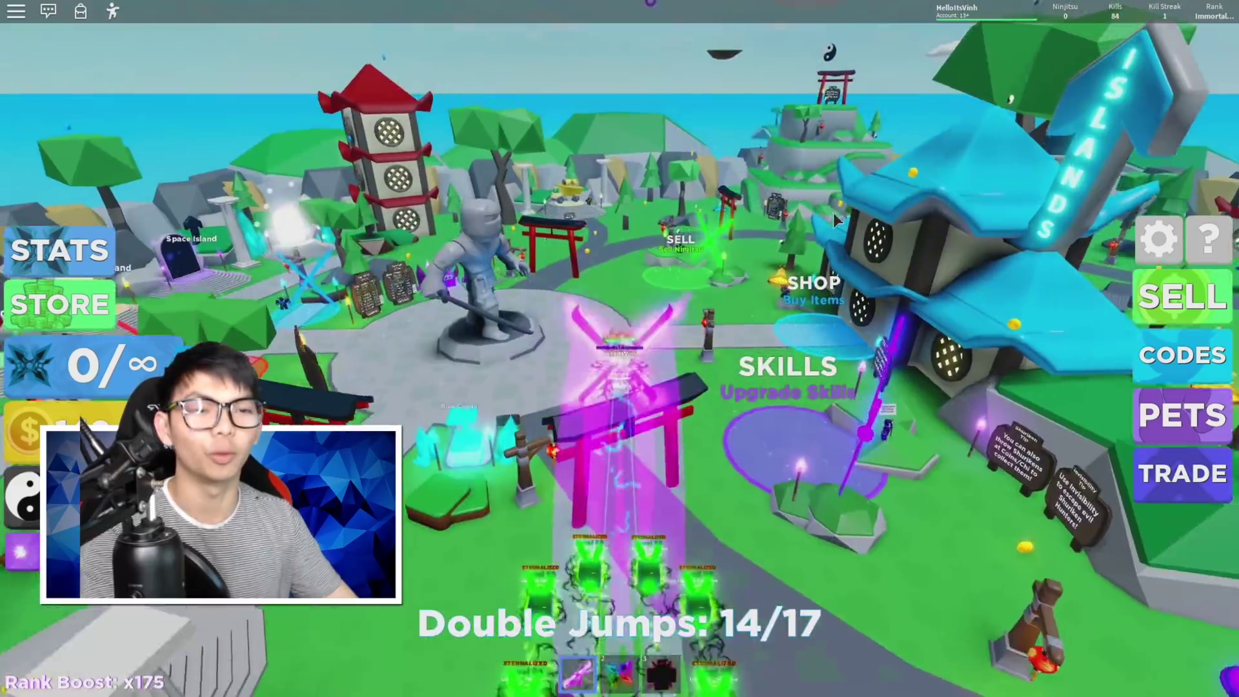
{"action": "key", "text": "space"}
{"action": "key", "text": "space"}
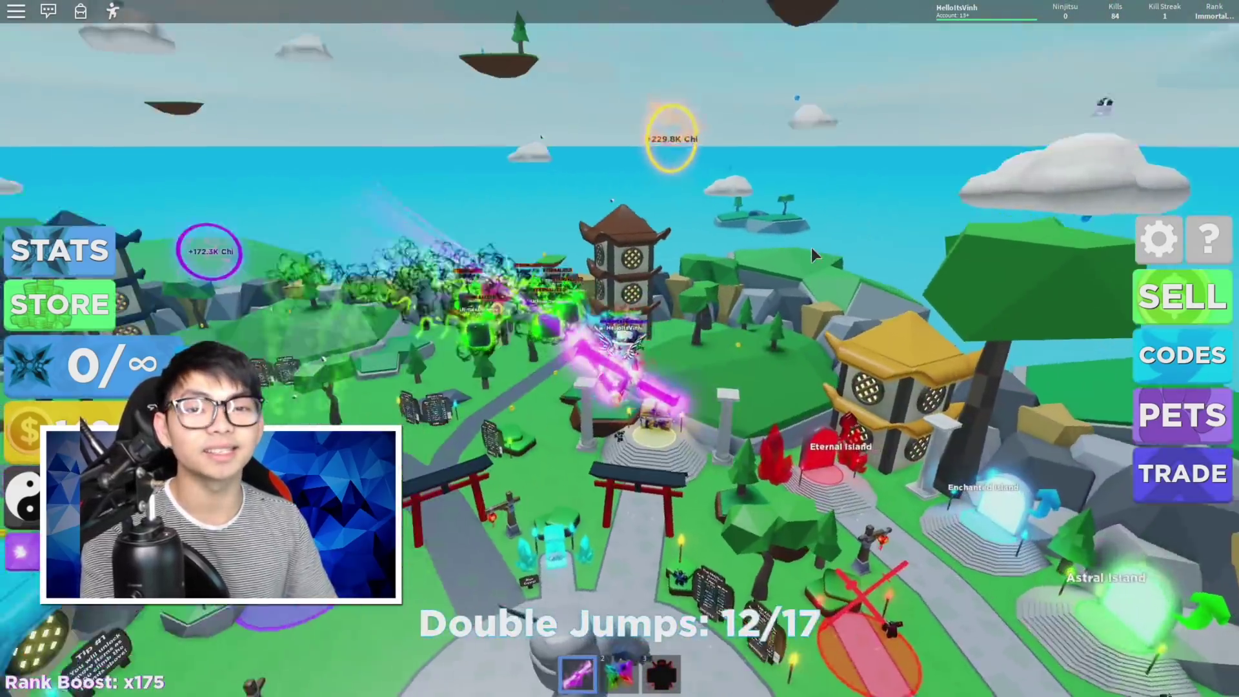
{"action": "key", "text": "space"}
{"action": "key", "text": "space"}
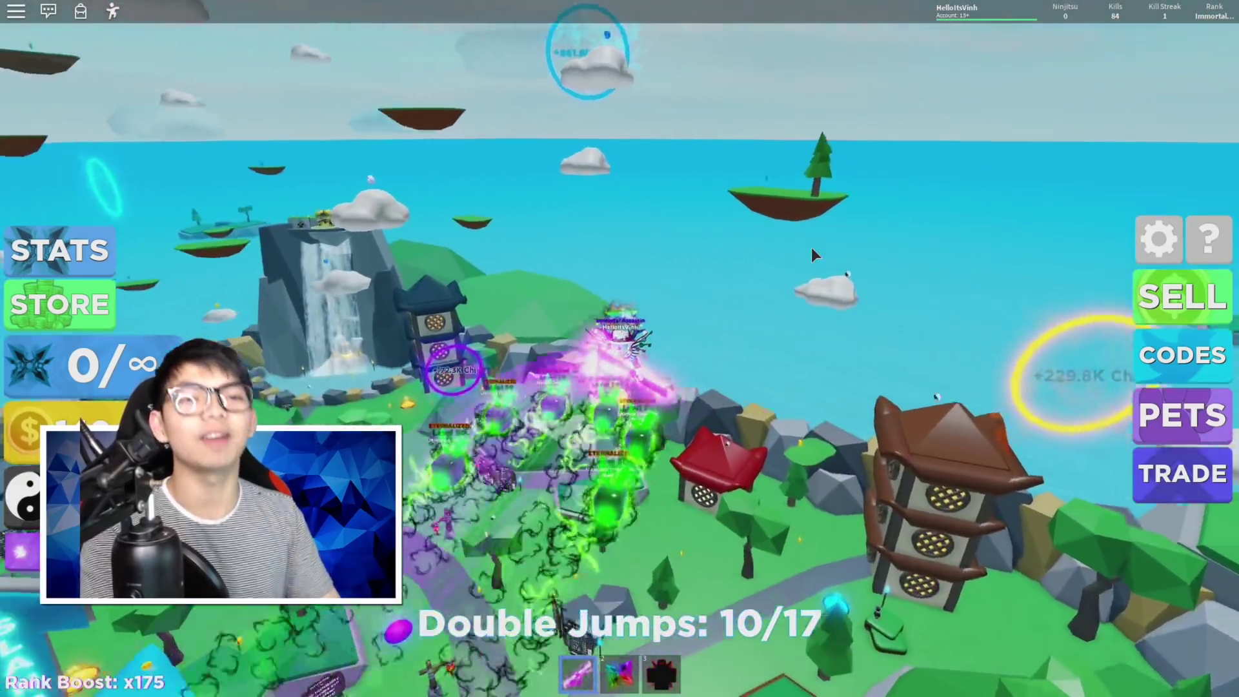
{"action": "key", "text": "space"}
{"action": "key", "text": "space"}
{"action": "key", "text": "space"}
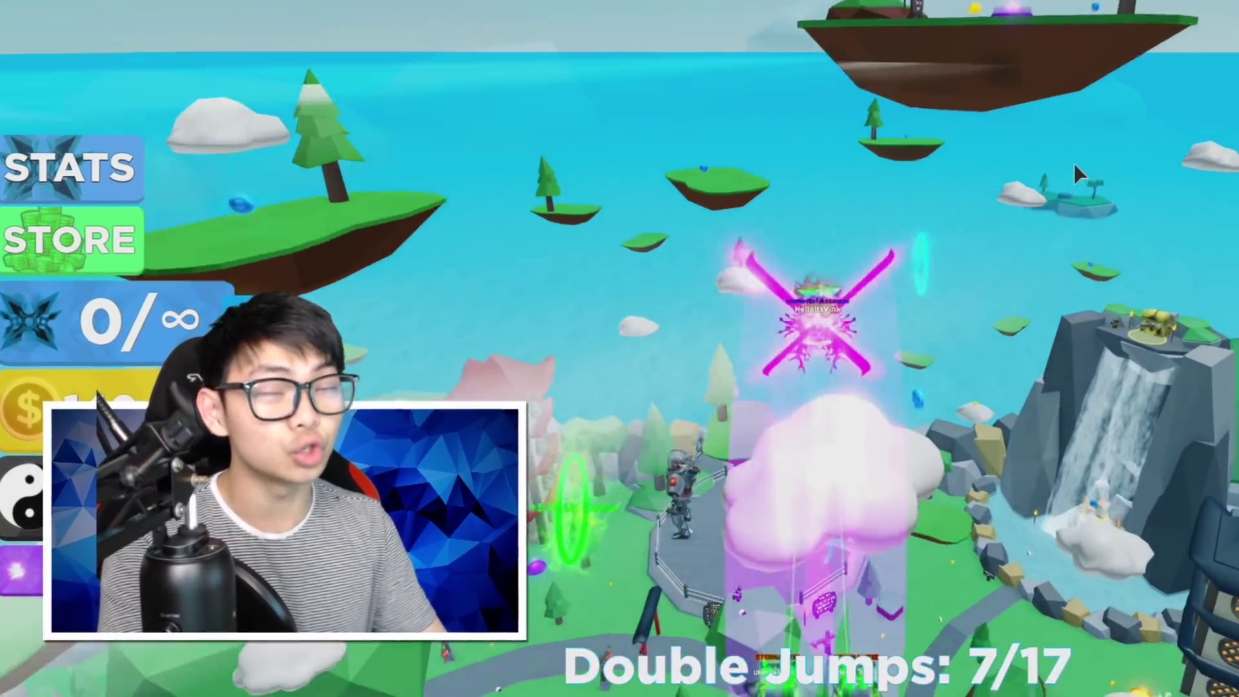
{"action": "key", "text": "space"}
{"action": "key", "text": "space"}
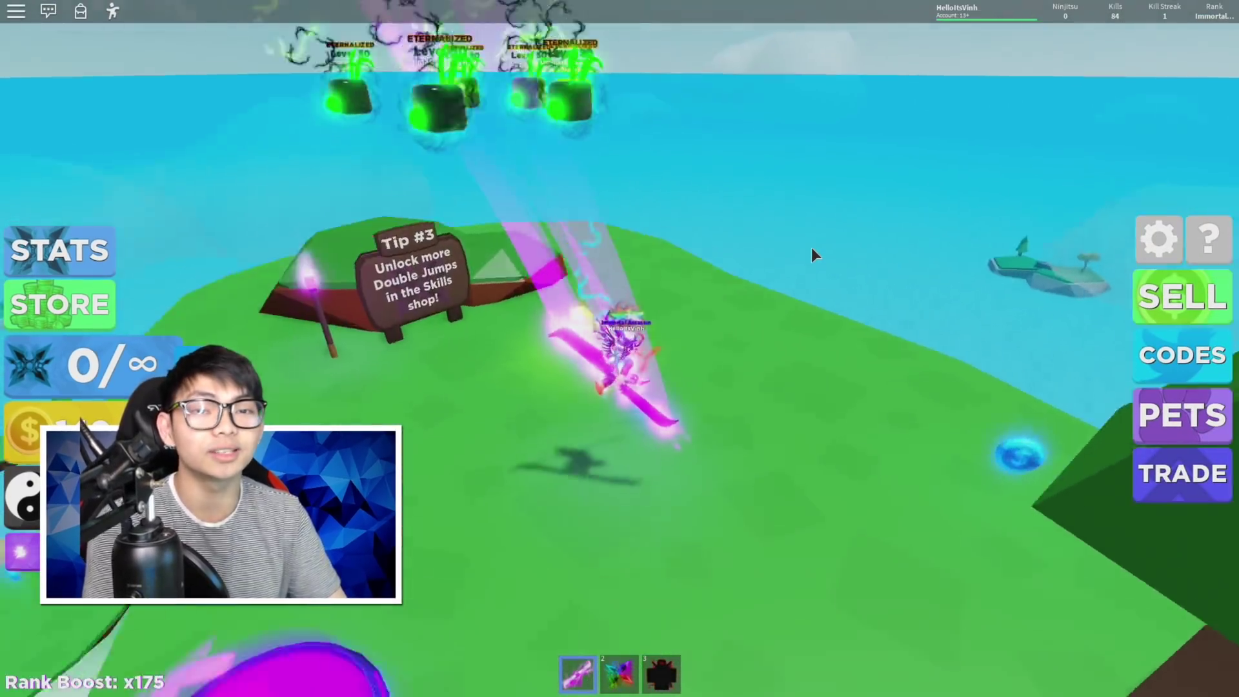
{"action": "left_click", "coordinate": [811, 247]}
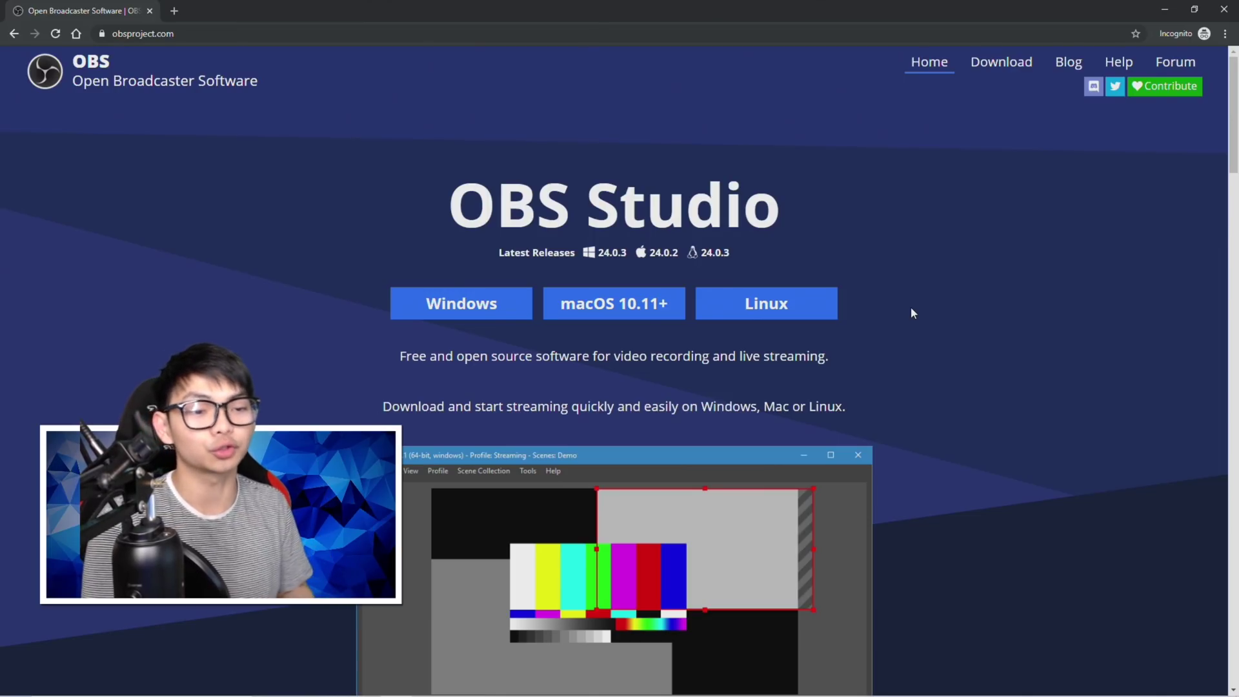
Step: Download the OBS Studio Windows installer from obsproject.com
{"action": "left_click", "coordinate": [478, 307]}
{"action": "scroll", "coordinate": [683, 386], "scroll_direction": "down", "scroll_amount": 2}
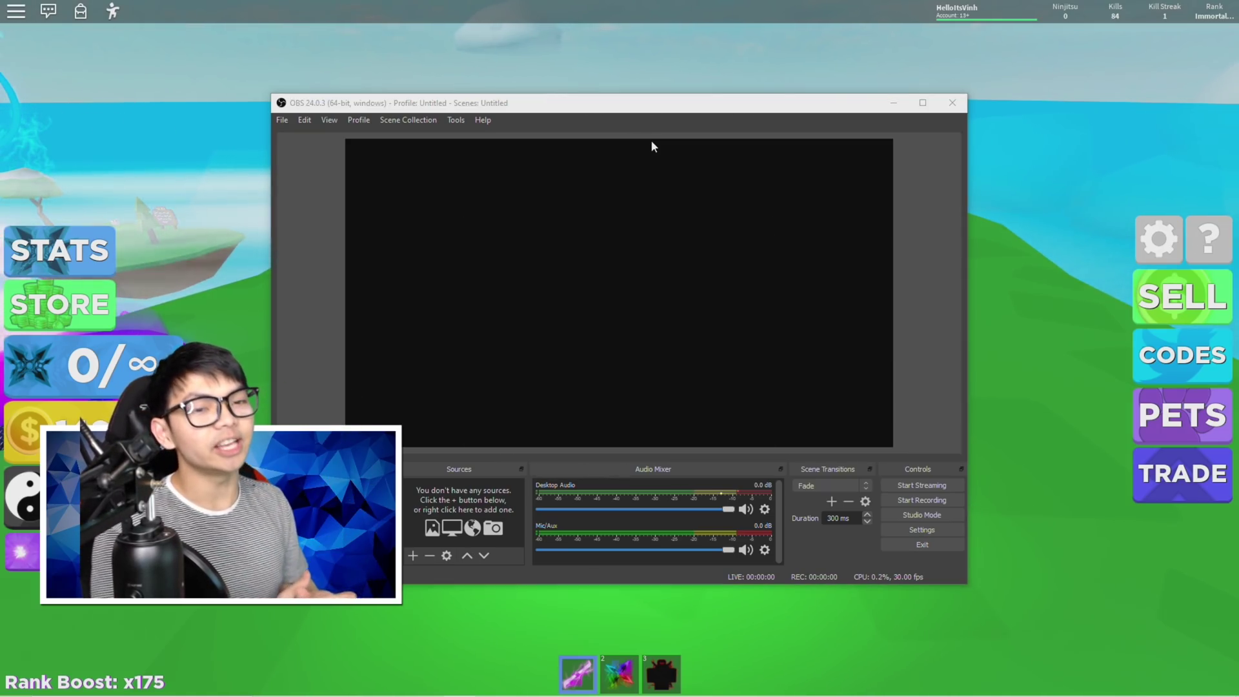
Step: Close the auto-configuration wizard and reposition the OBS window so the Scenes list is visible
{"action": "left_click", "coordinate": [778, 221]}
{"action": "left_click_drag", "start_coordinate": [581, 101], "coordinate": [724, 155]}
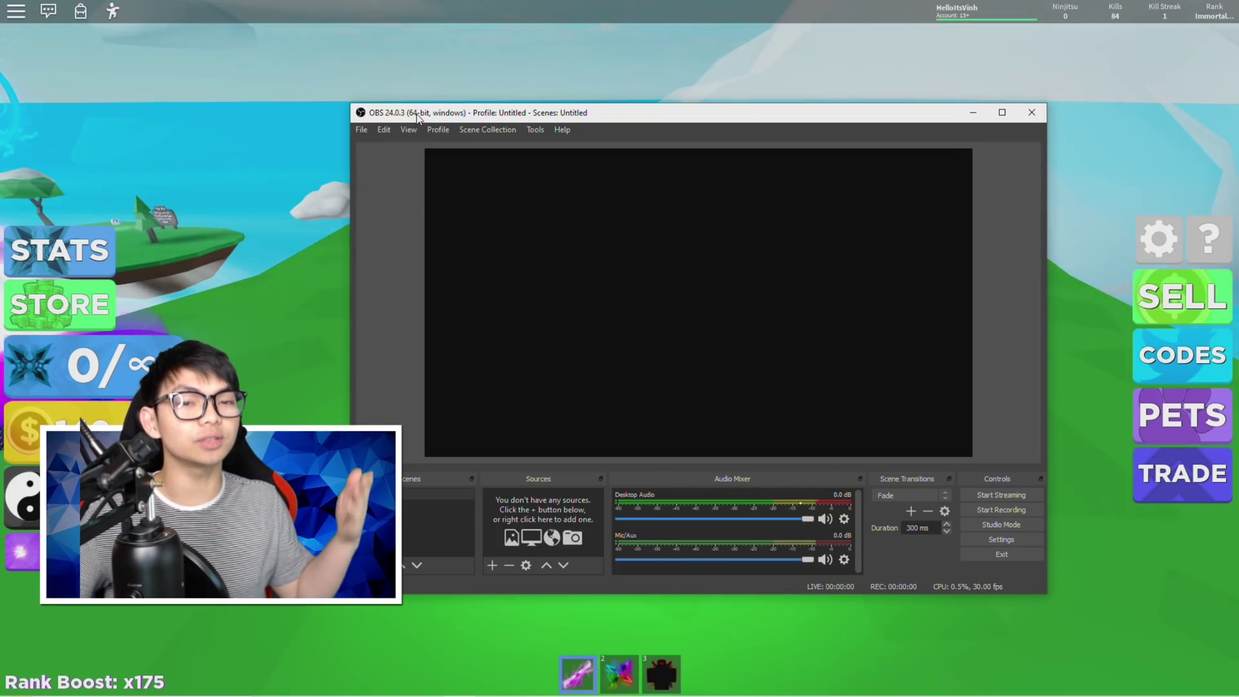
{"action": "left_click_drag", "start_coordinate": [418, 116], "coordinate": [367, 83]}
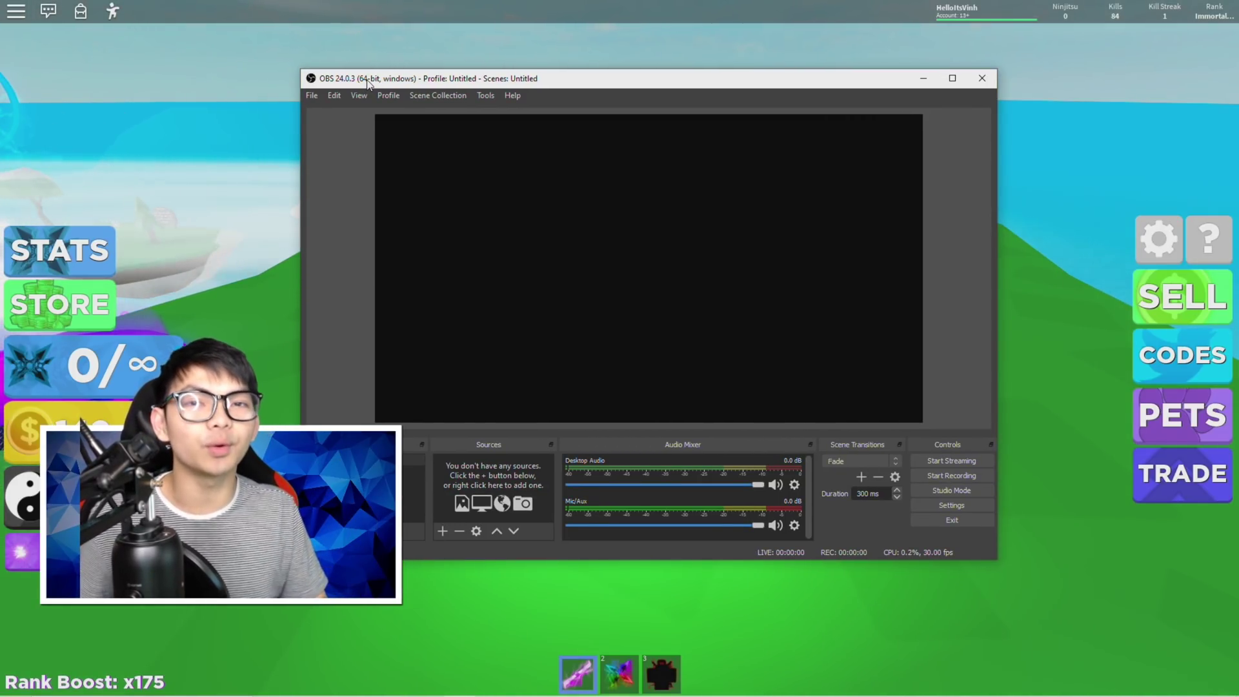
{"action": "left_click_drag", "start_coordinate": [368, 83], "coordinate": [576, 40]}
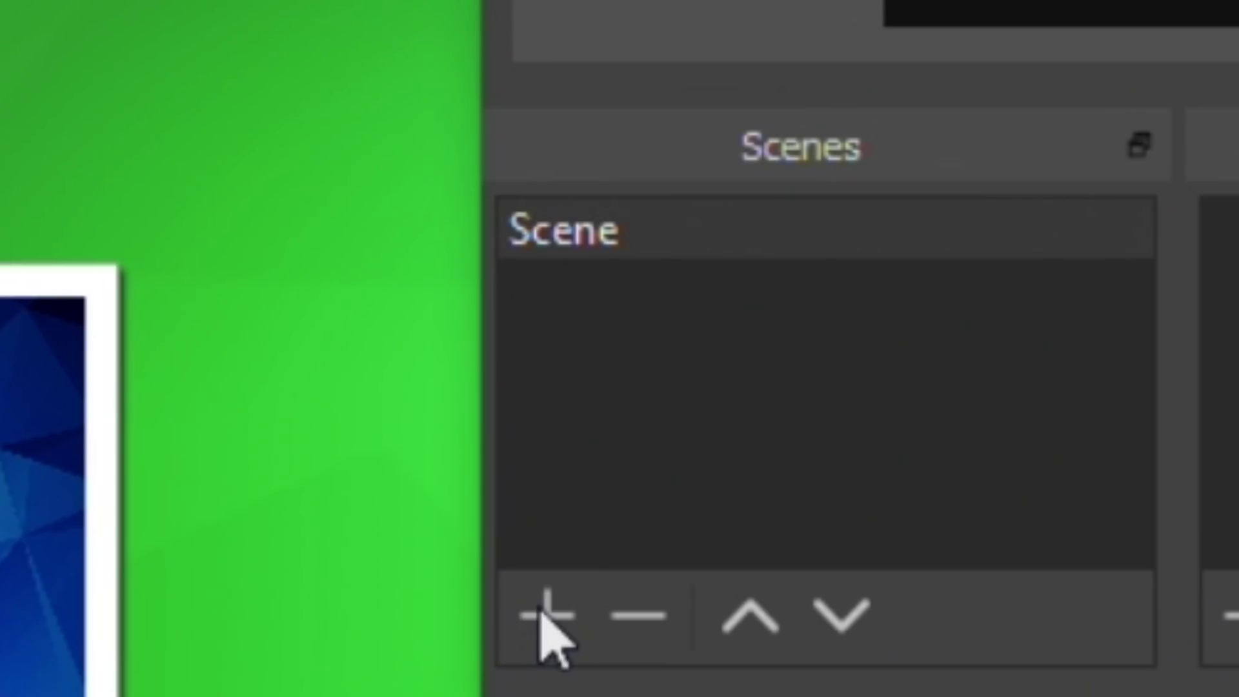
Step: Add a new scene named 'Subscribe'
{"action": "left_click", "coordinate": [545, 615]}
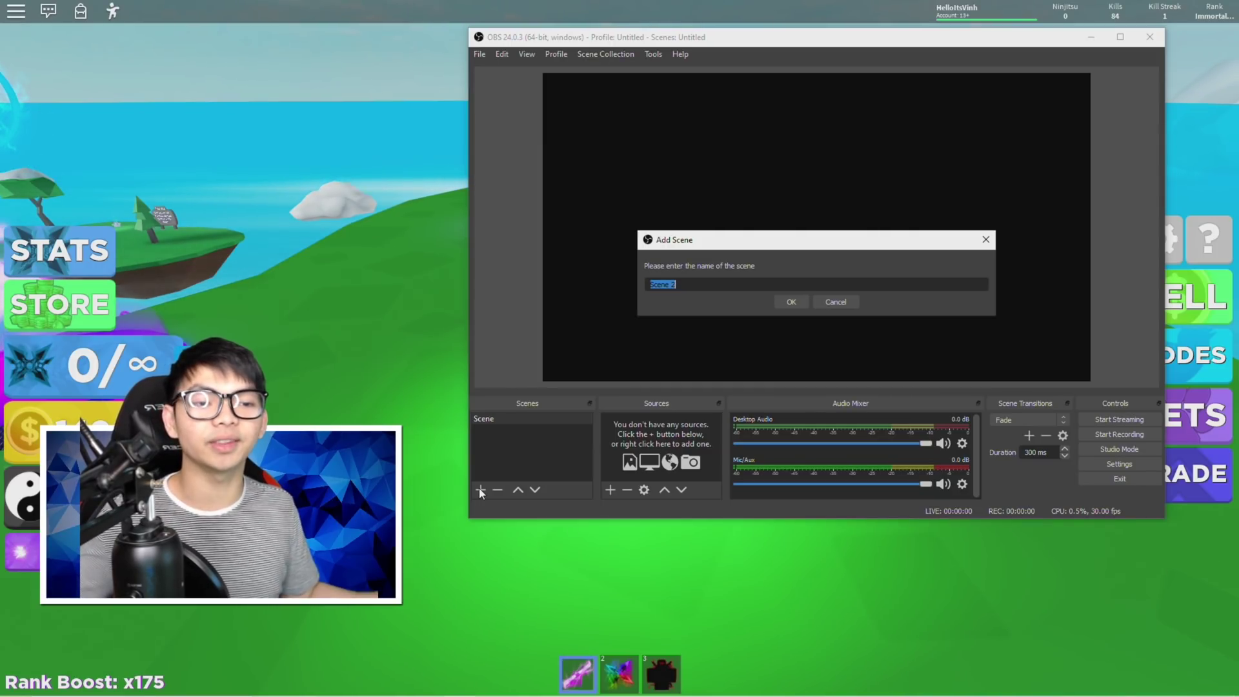
{"action": "type", "text": "Subscribe"}
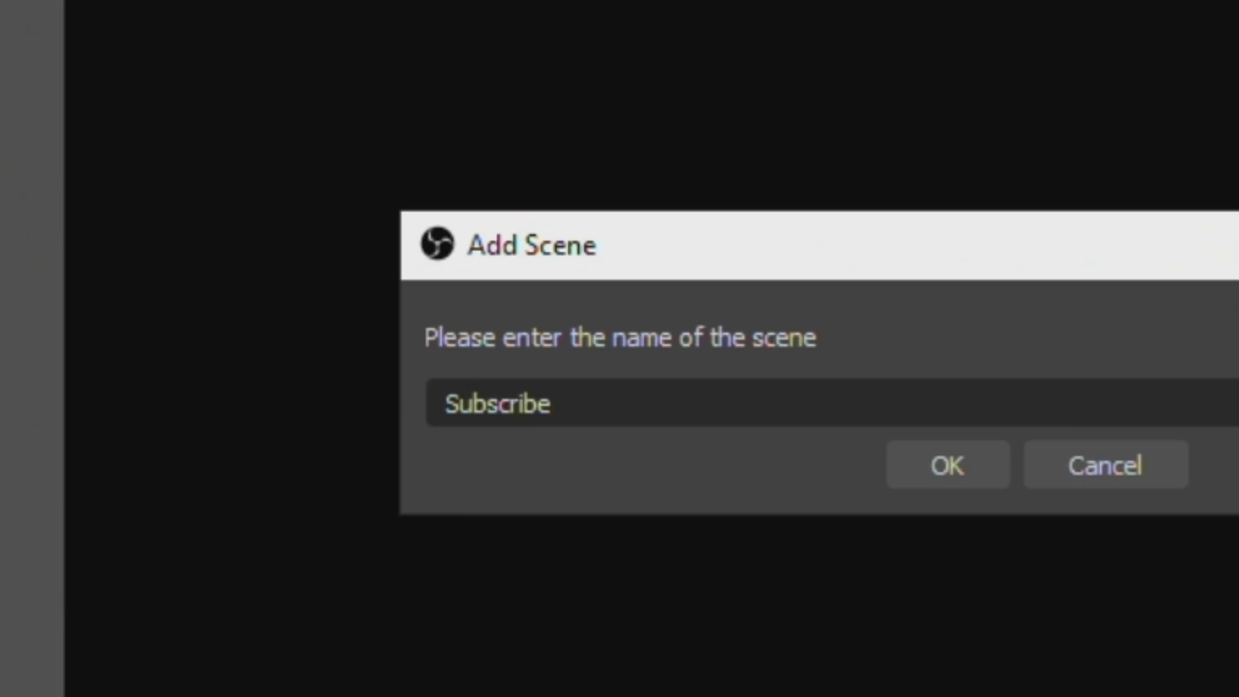
{"action": "left_click", "coordinate": [952, 488]}
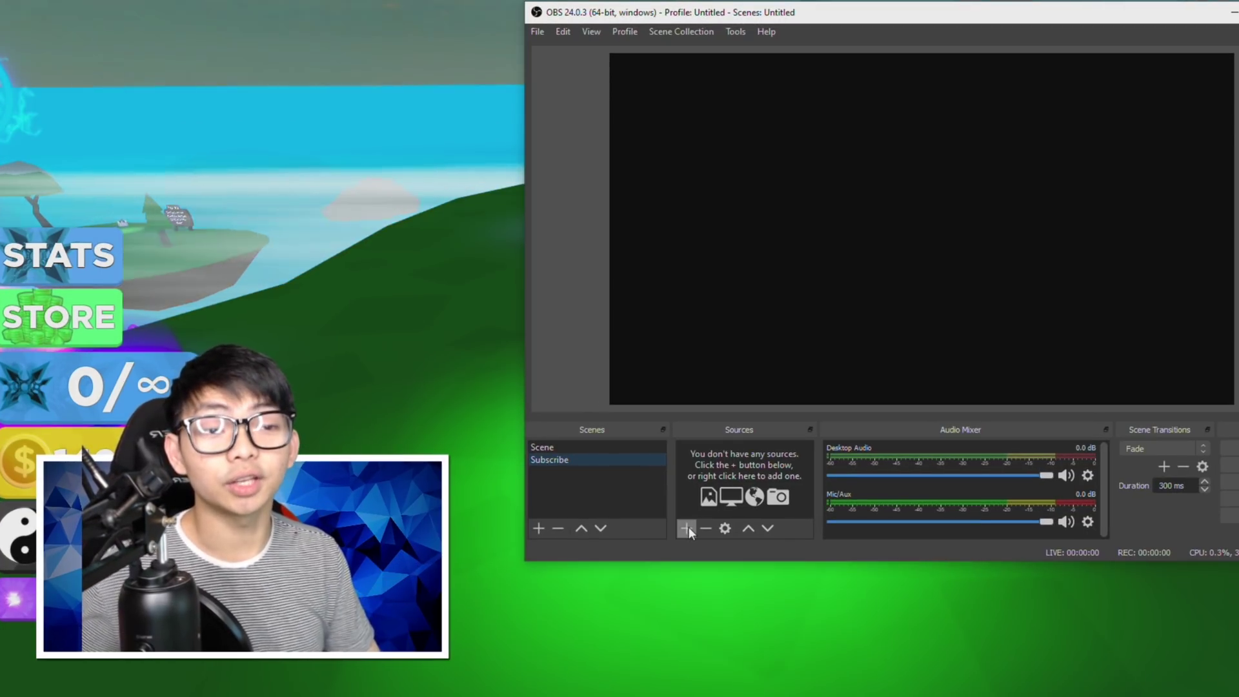
Step: Add a Display Capture source on Display 1 and drag the OBS window left
{"action": "left_click", "coordinate": [610, 490]}
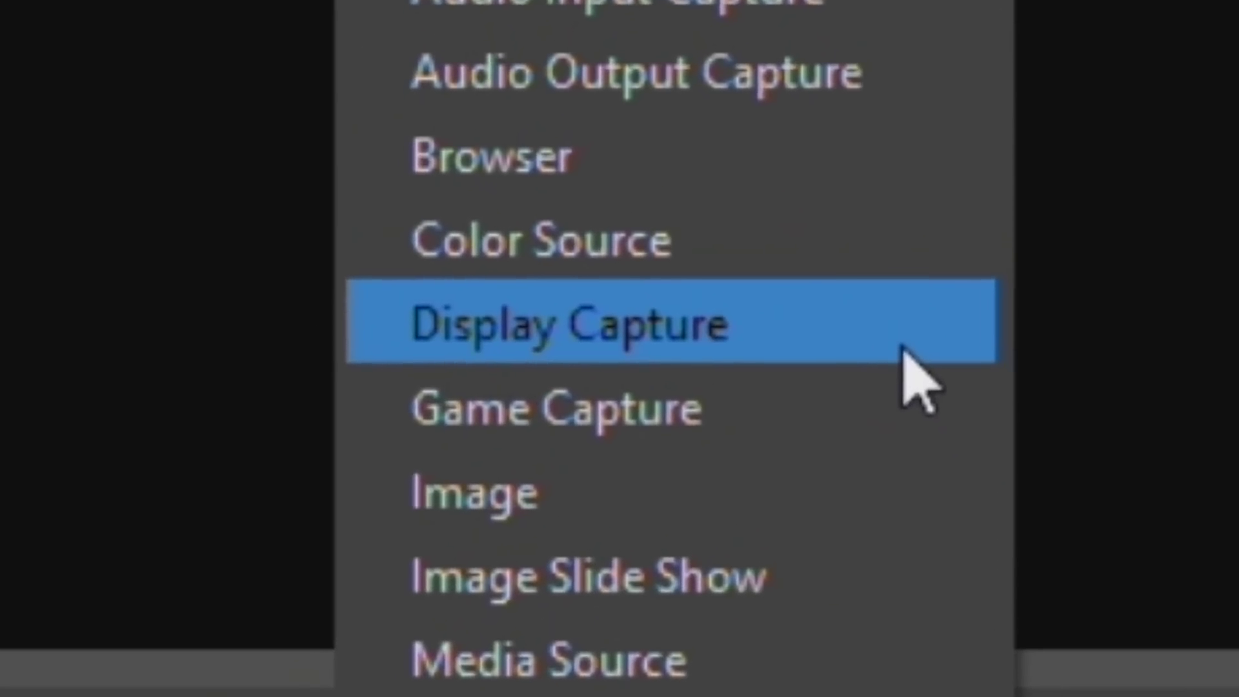
{"action": "left_click", "coordinate": [852, 345]}
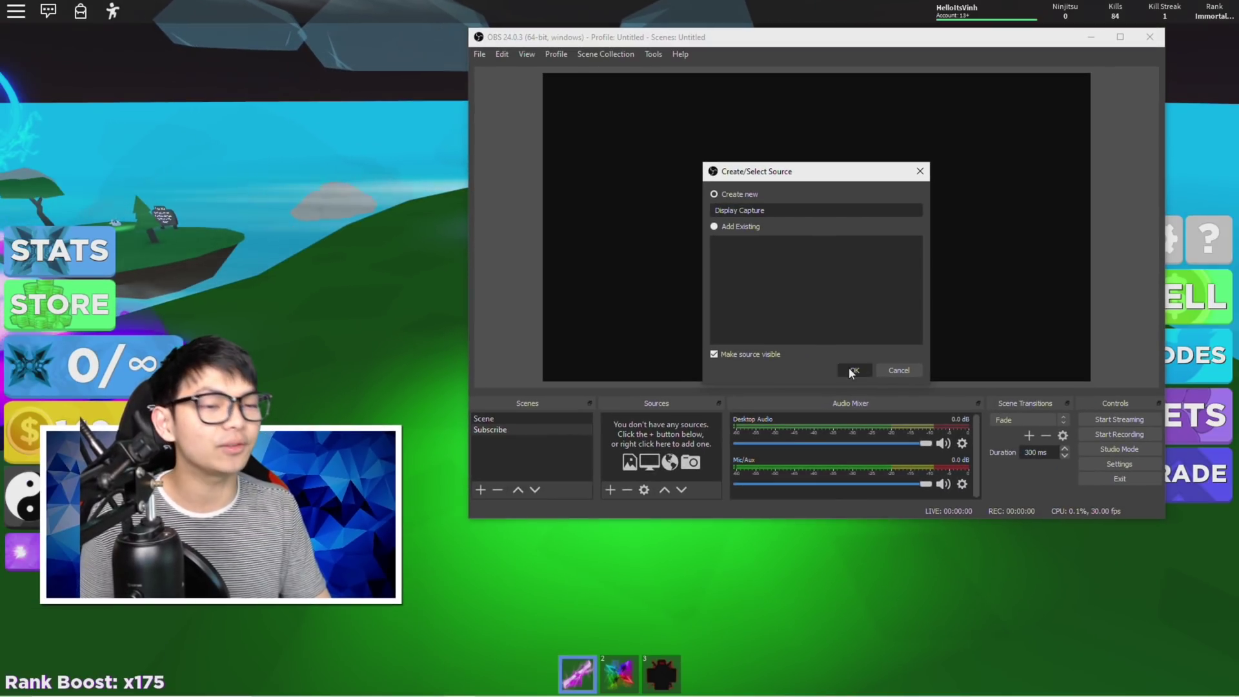
{"action": "left_click", "coordinate": [964, 395]}
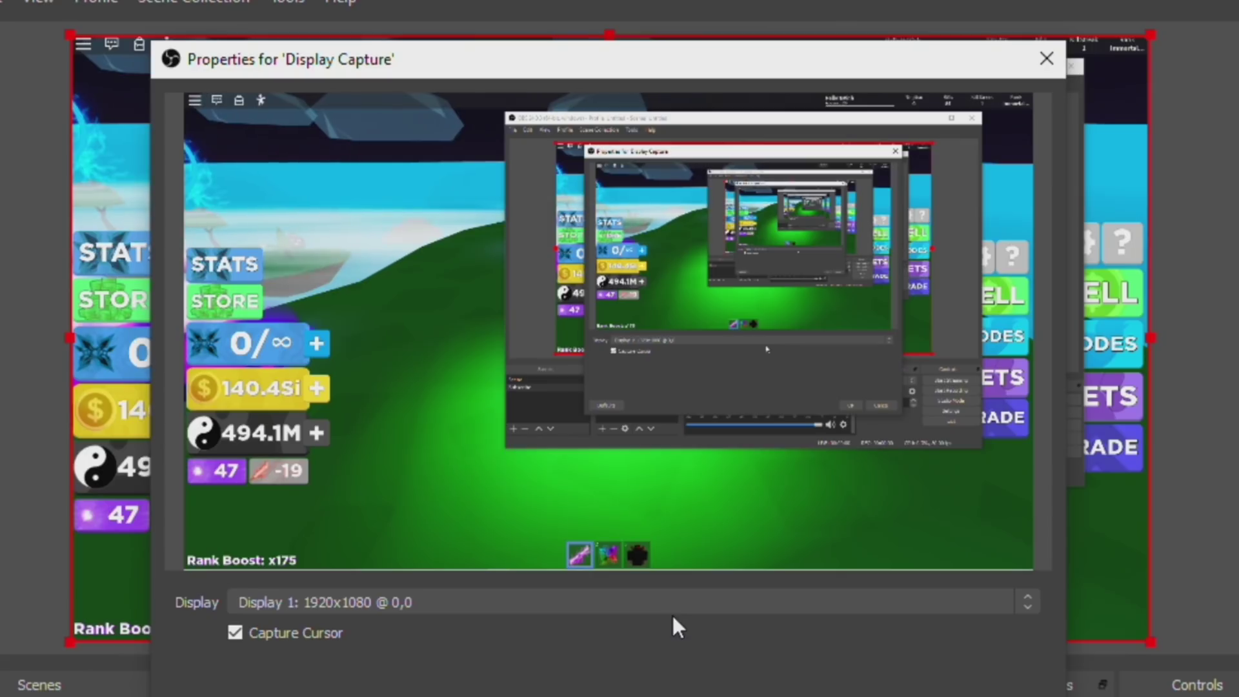
{"action": "left_click", "coordinate": [839, 362]}
{"action": "left_click", "coordinate": [709, 371]}
{"action": "left_click", "coordinate": [972, 456]}
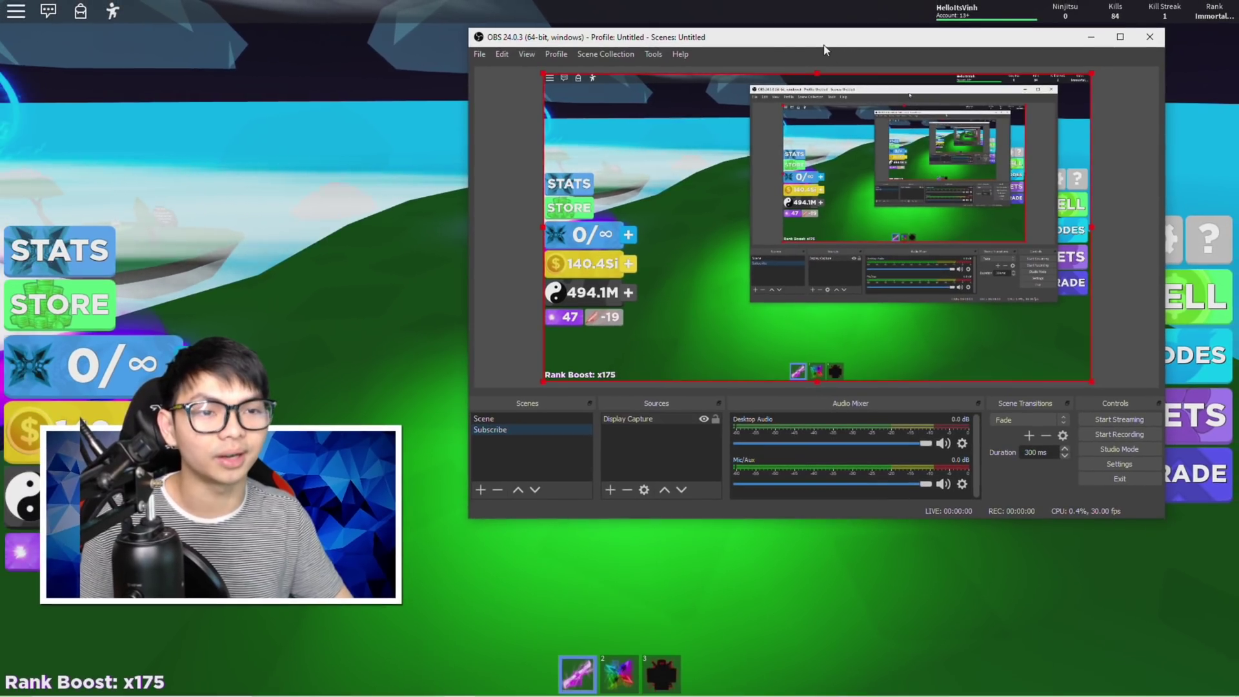
{"action": "left_click_drag", "start_coordinate": [823, 32], "coordinate": [768, 79]}
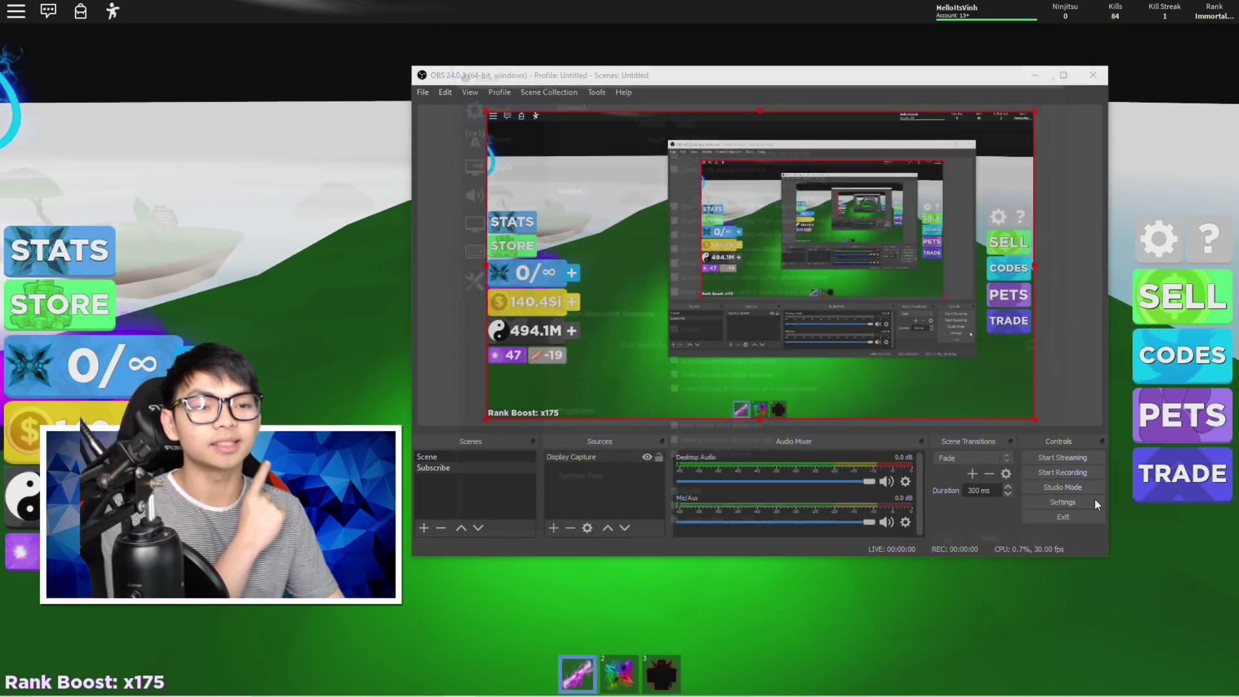
Step: Set Common FPS Values to 60 on the Video settings page
{"action": "left_click", "coordinate": [726, 407]}
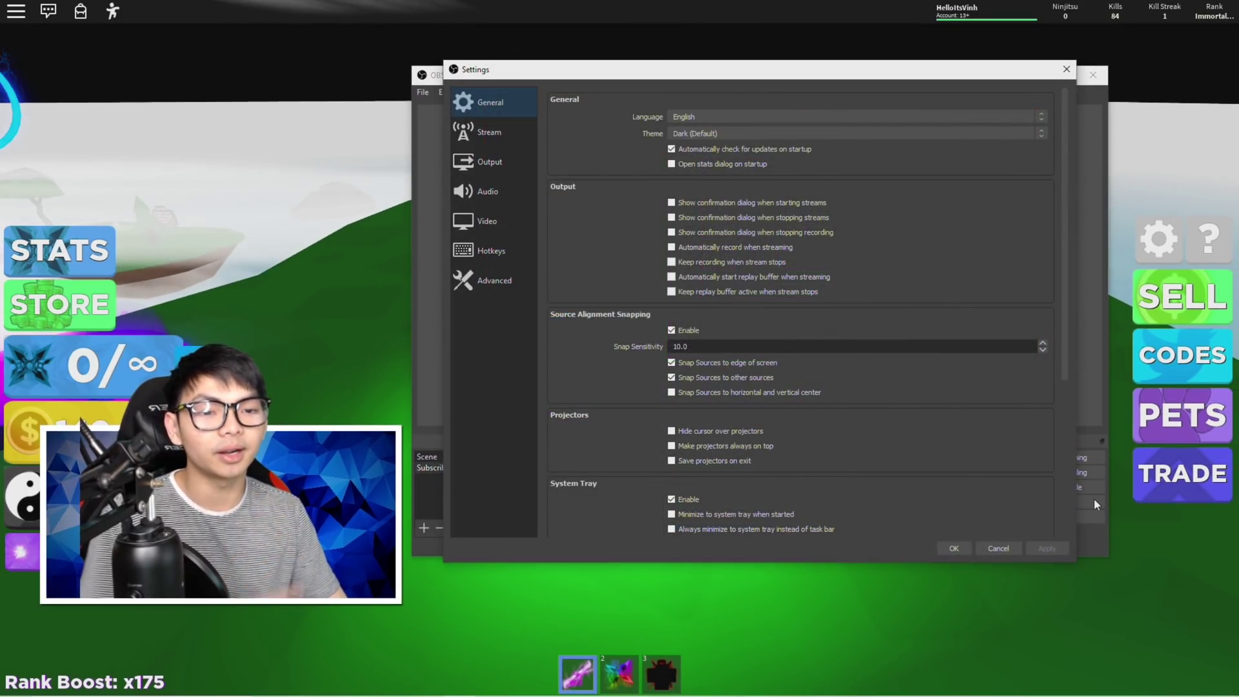
{"action": "left_click", "coordinate": [511, 222]}
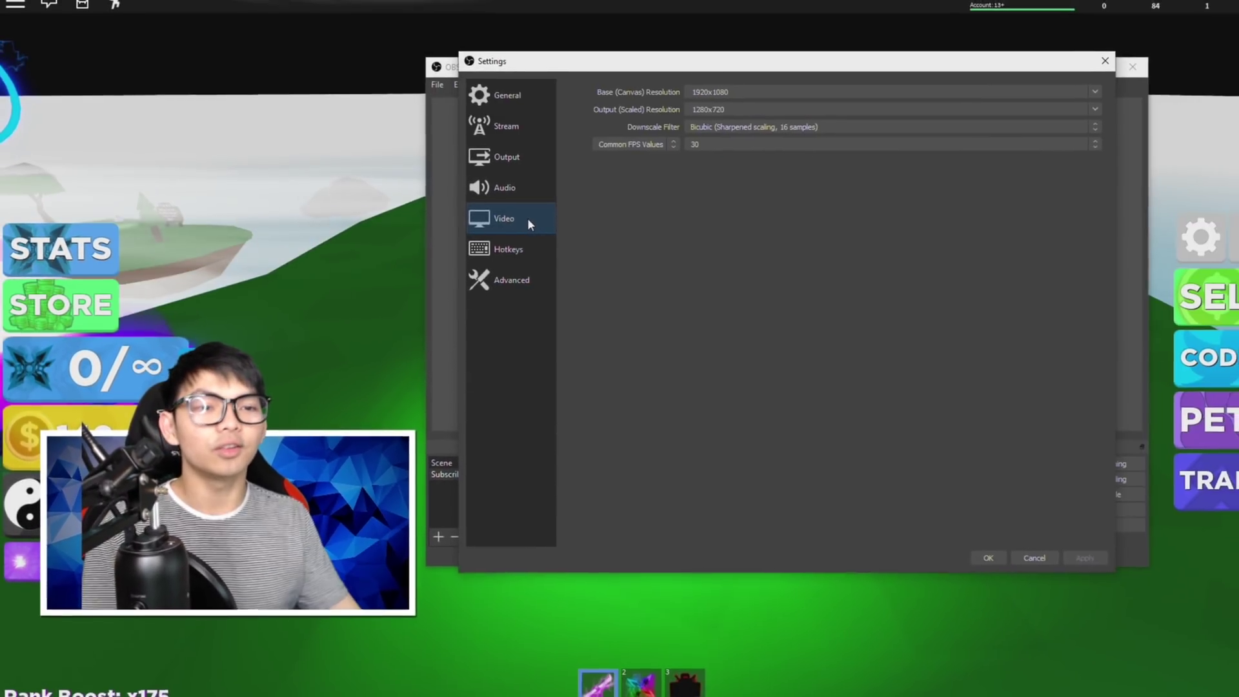
{"action": "left_click", "coordinate": [718, 144]}
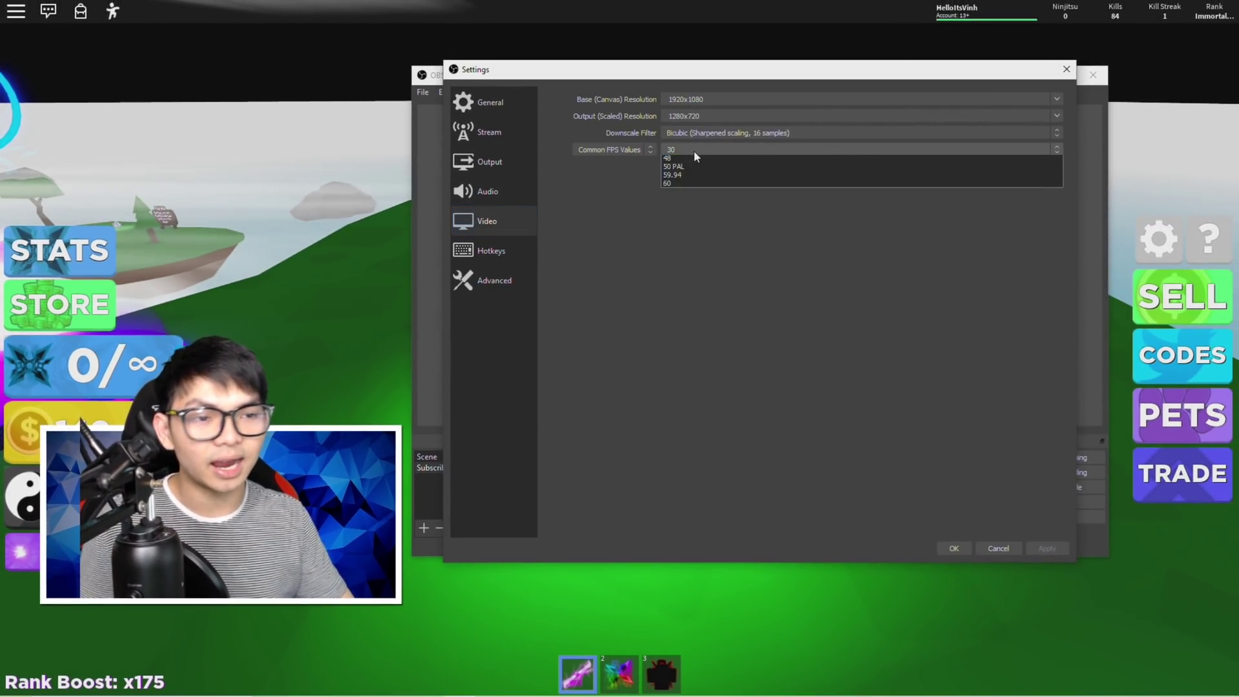
{"action": "left_click", "coordinate": [696, 236]}
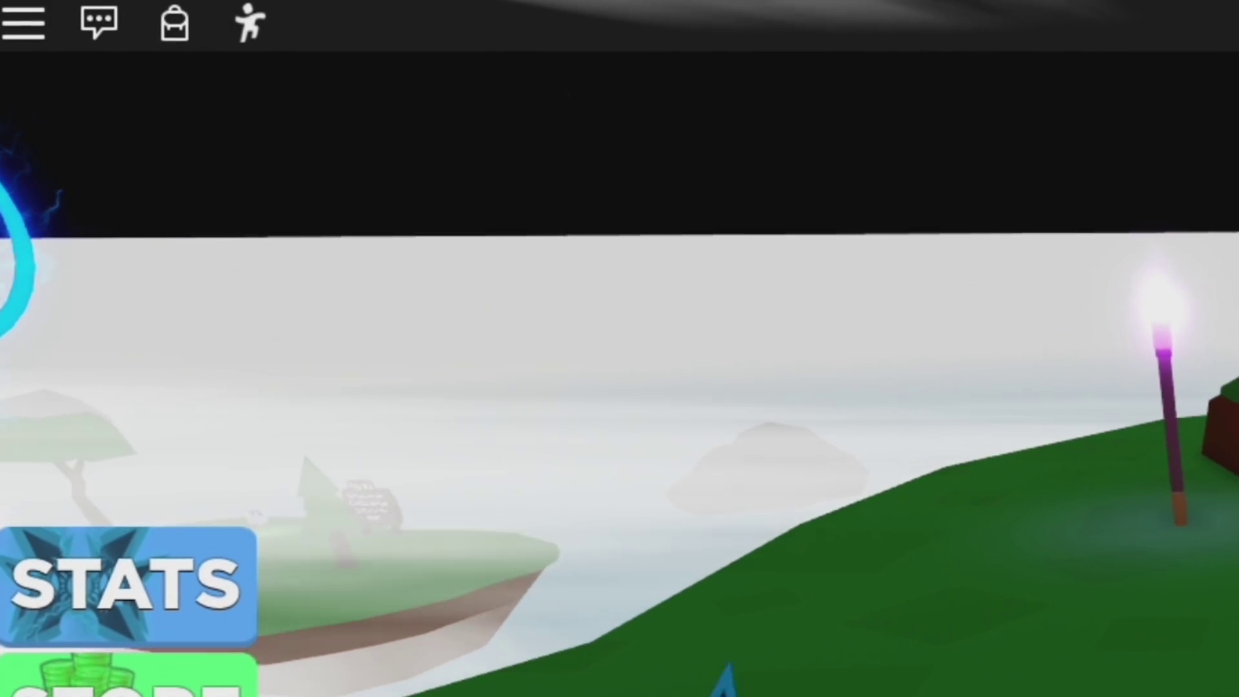
{"action": "key", "text": "ctrl+shift+F1"}
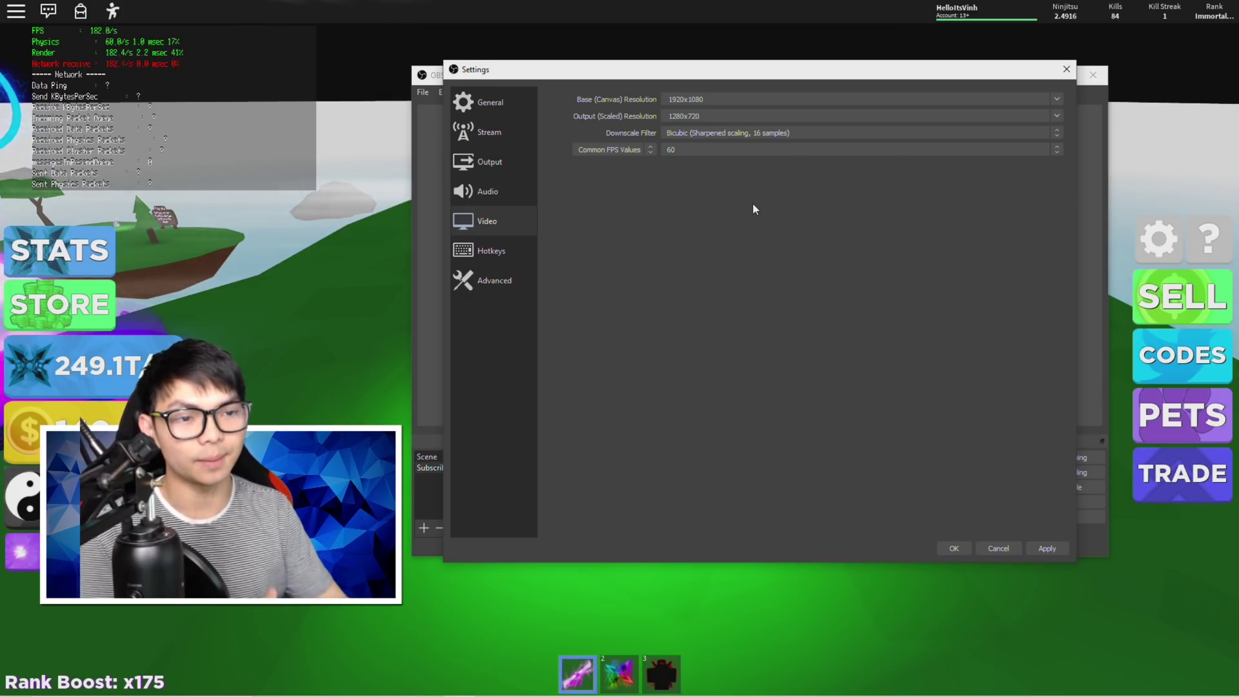
{"action": "left_click", "coordinate": [685, 150]}
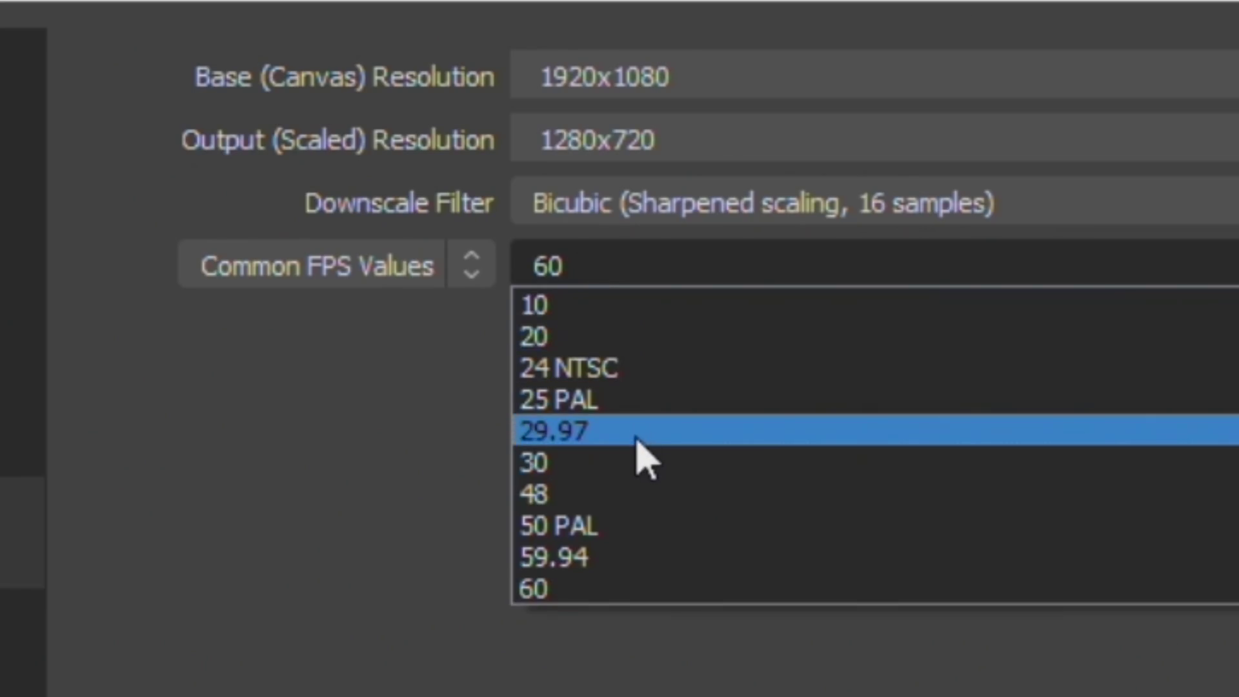
{"action": "left_click", "coordinate": [639, 460]}
{"action": "left_click", "coordinate": [697, 266]}
{"action": "left_click", "coordinate": [683, 526]}
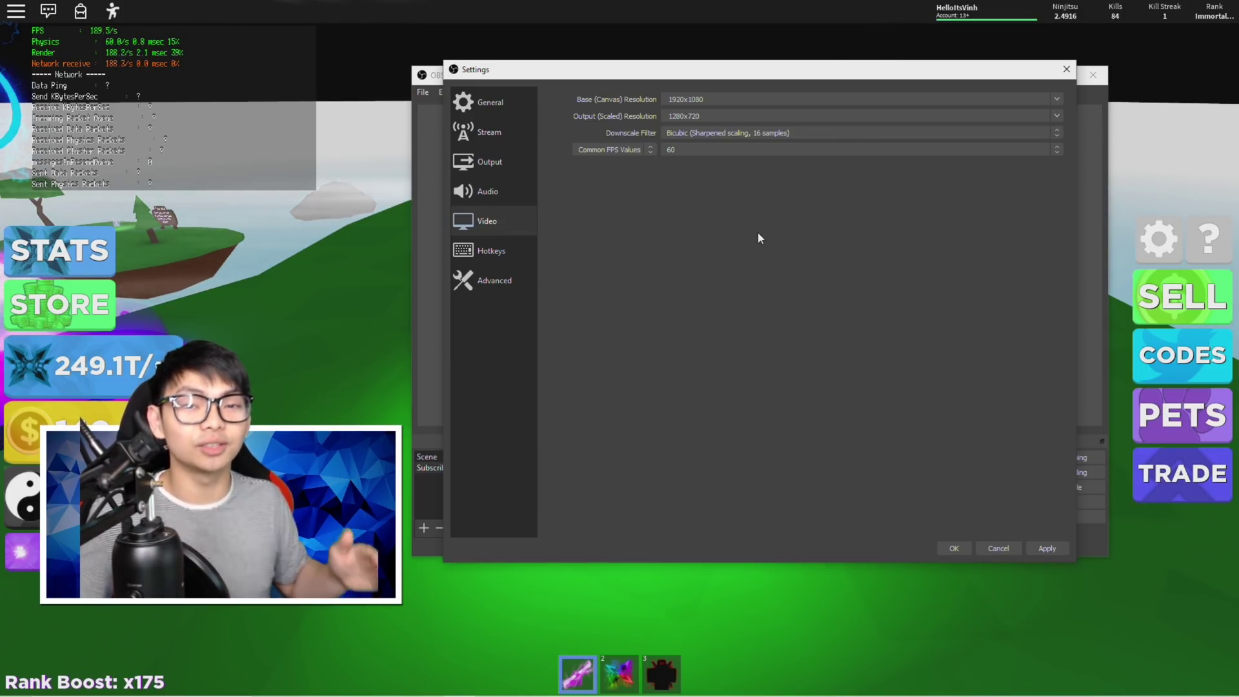
Step: Set the Output (Scaled) Resolution to 1920x1080, glancing at Hotkeys before returning to Video
{"action": "left_click", "coordinate": [661, 190]}
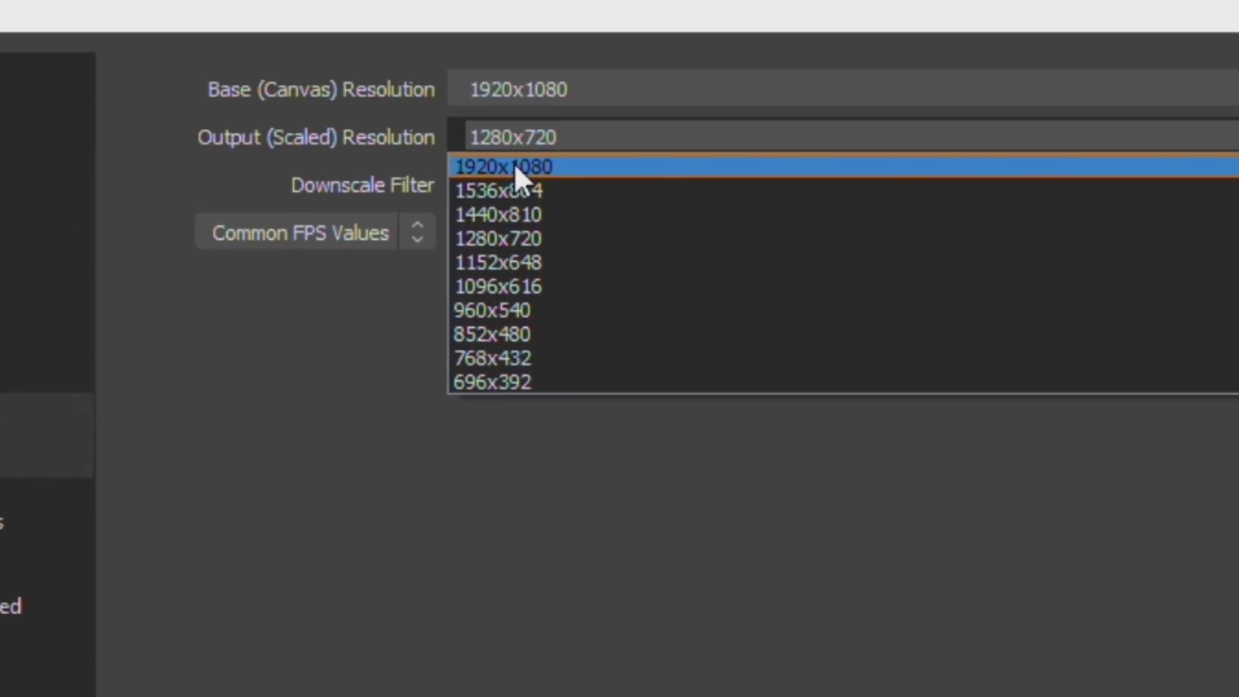
{"action": "left_click", "coordinate": [471, 156]}
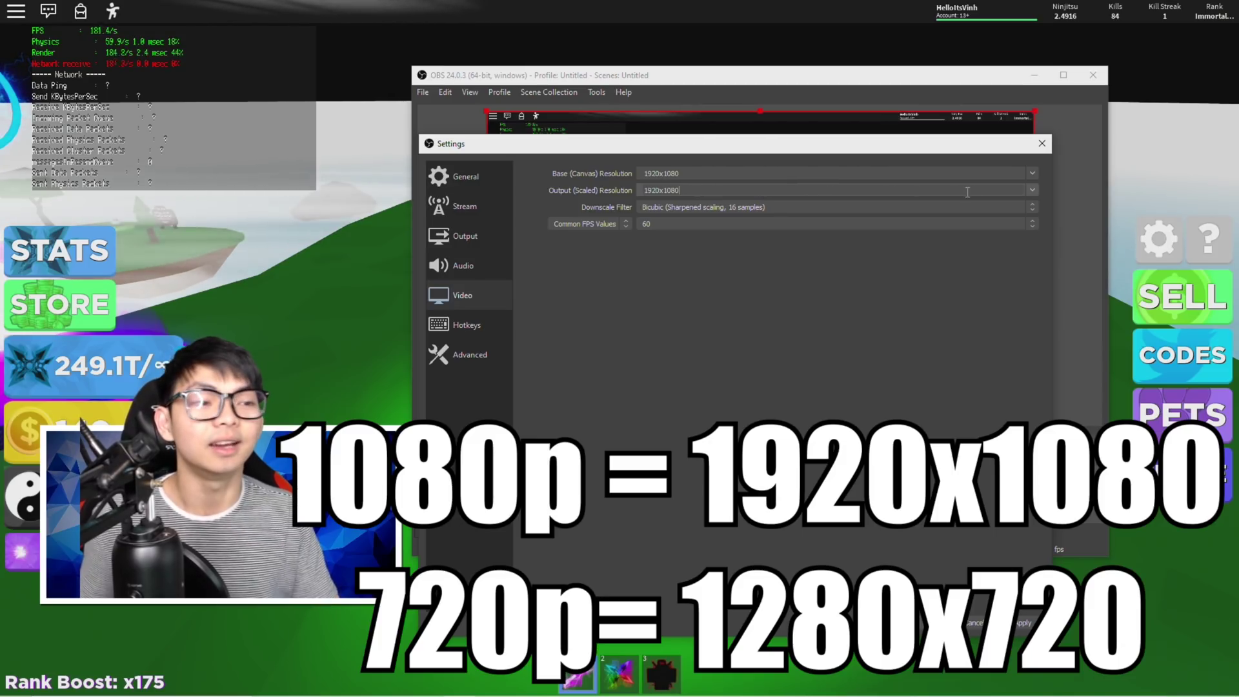
{"action": "left_click", "coordinate": [1029, 190]}
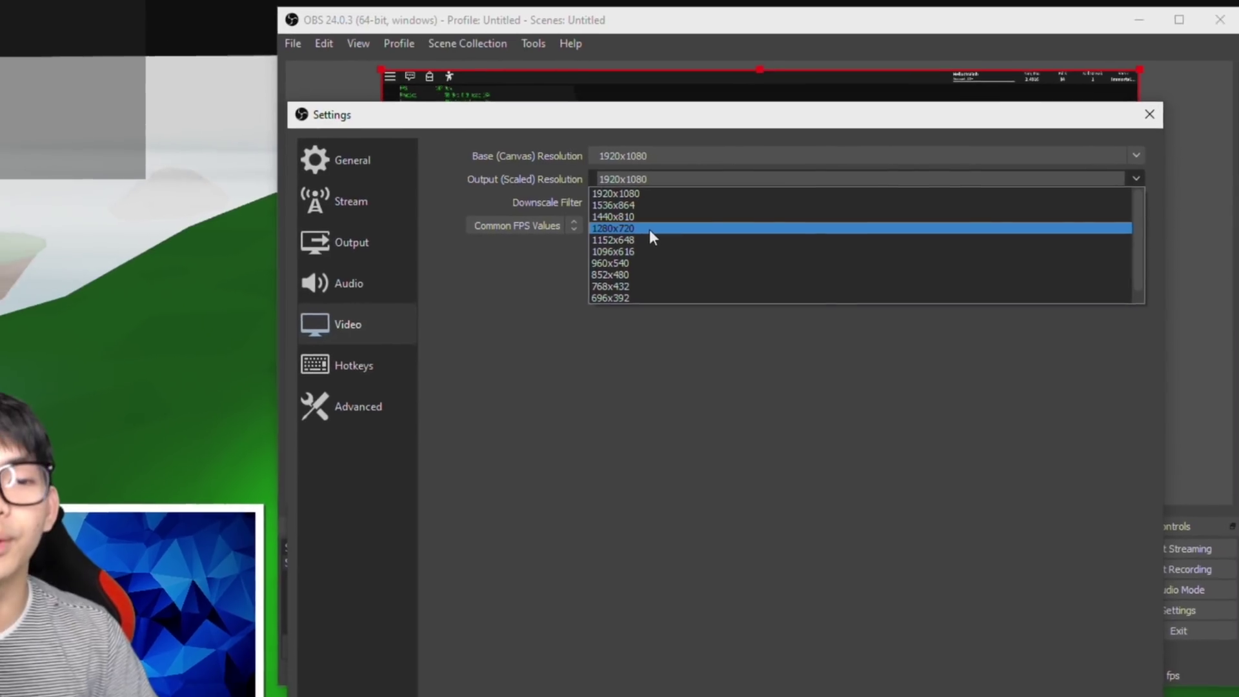
{"action": "left_click", "coordinate": [487, 247]}
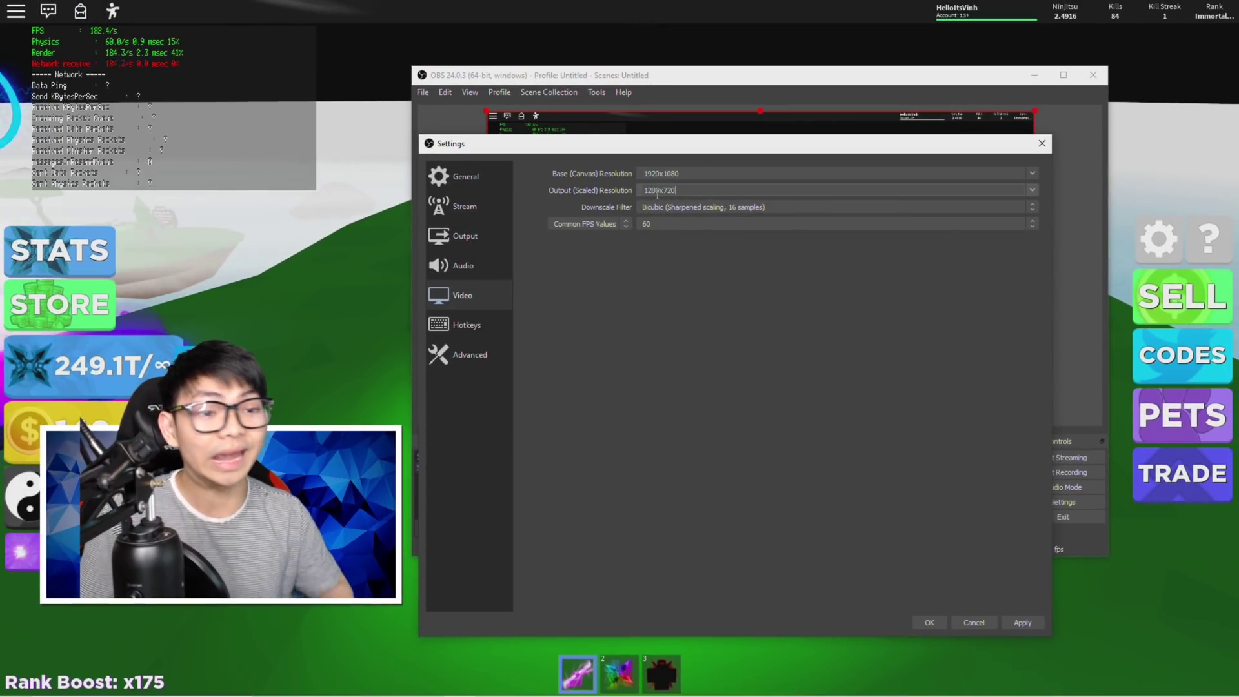
{"action": "left_click", "coordinate": [465, 325]}
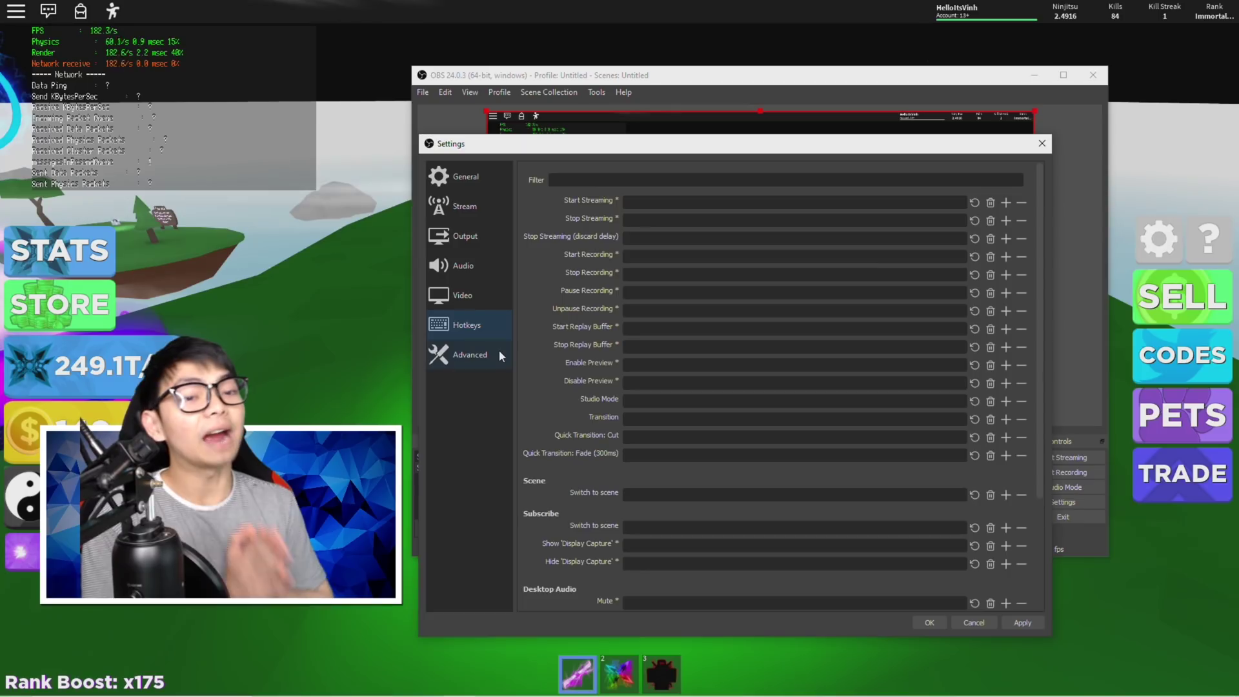
{"action": "left_click", "coordinate": [452, 292]}
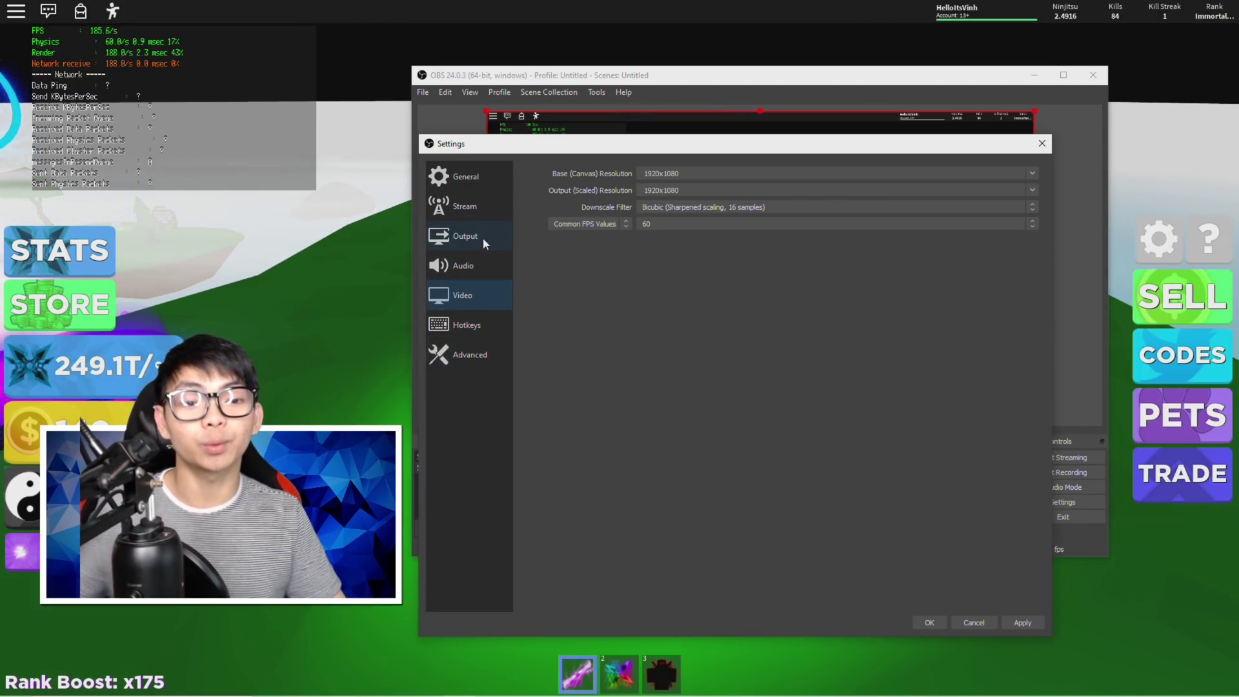
Step: Change Output Mode from Simple to Advanced on the Output settings page
{"action": "left_click", "coordinate": [484, 238]}
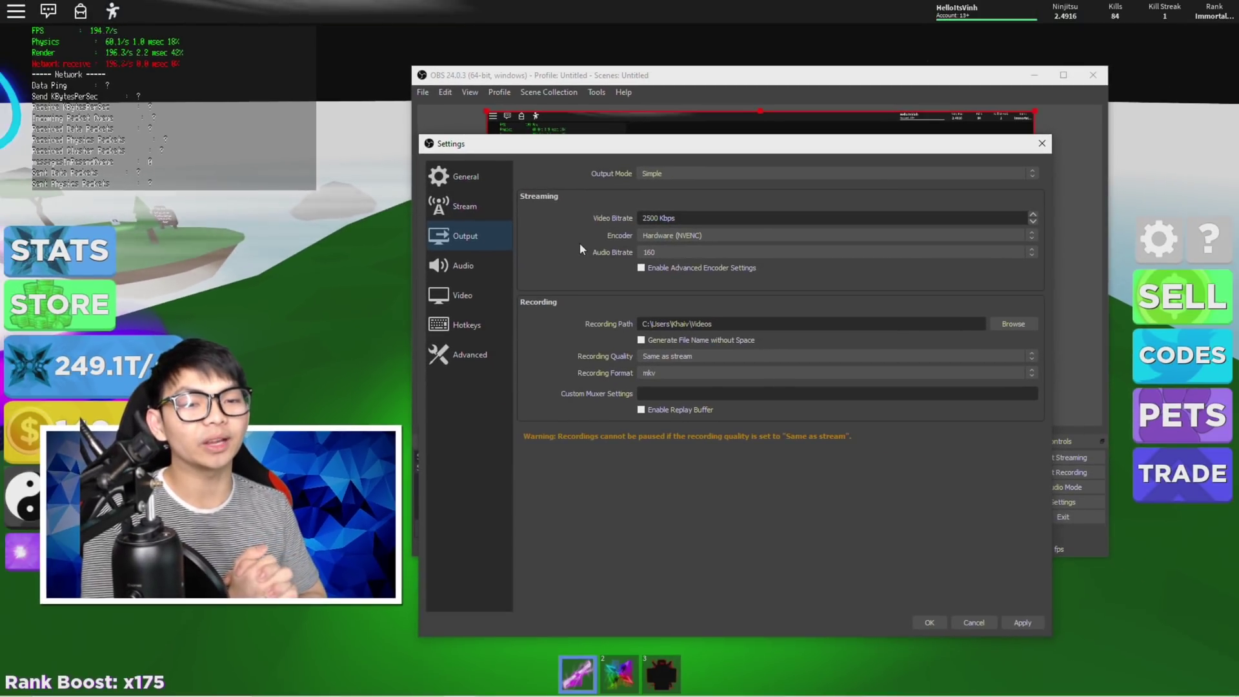
{"action": "left_click", "coordinate": [467, 351]}
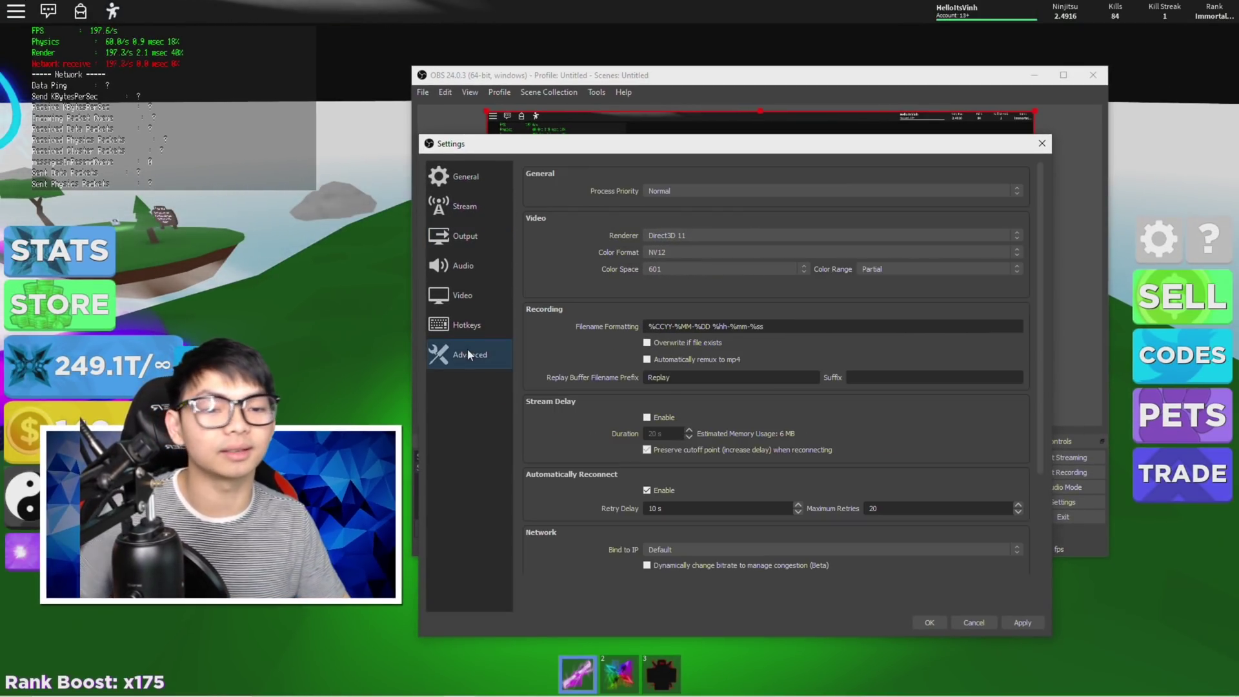
{"action": "left_click", "coordinate": [482, 324]}
{"action": "left_click", "coordinate": [493, 240]}
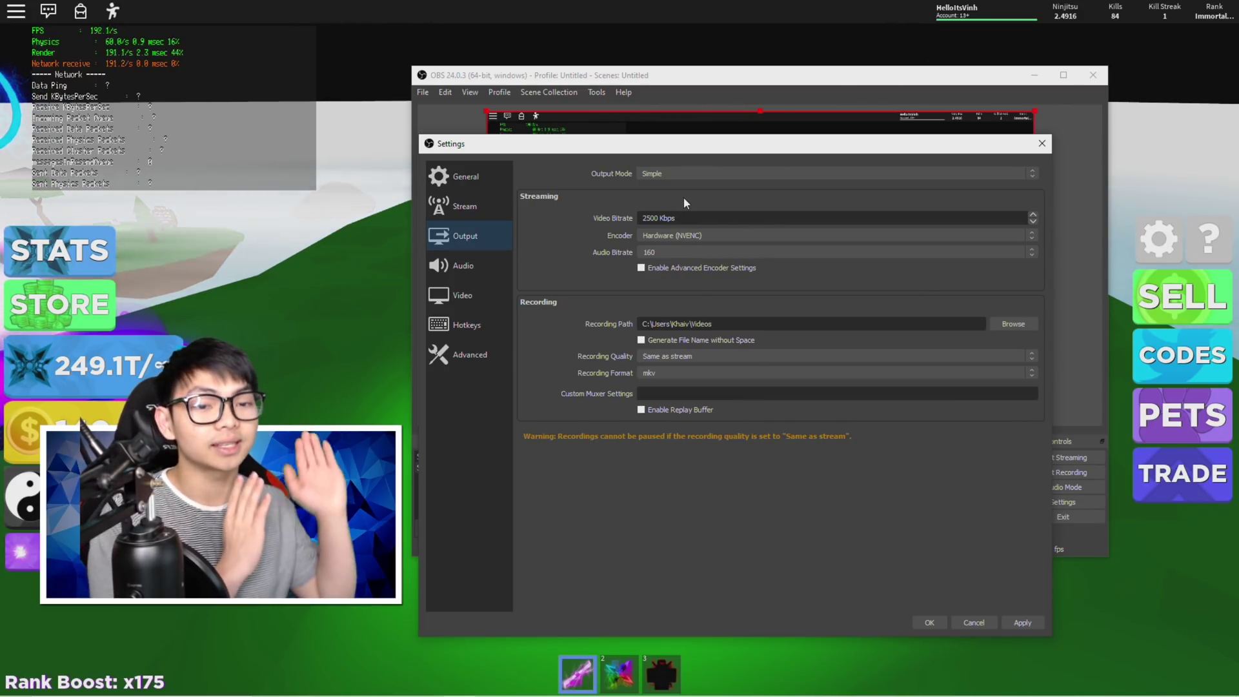
{"action": "left_click", "coordinate": [673, 173]}
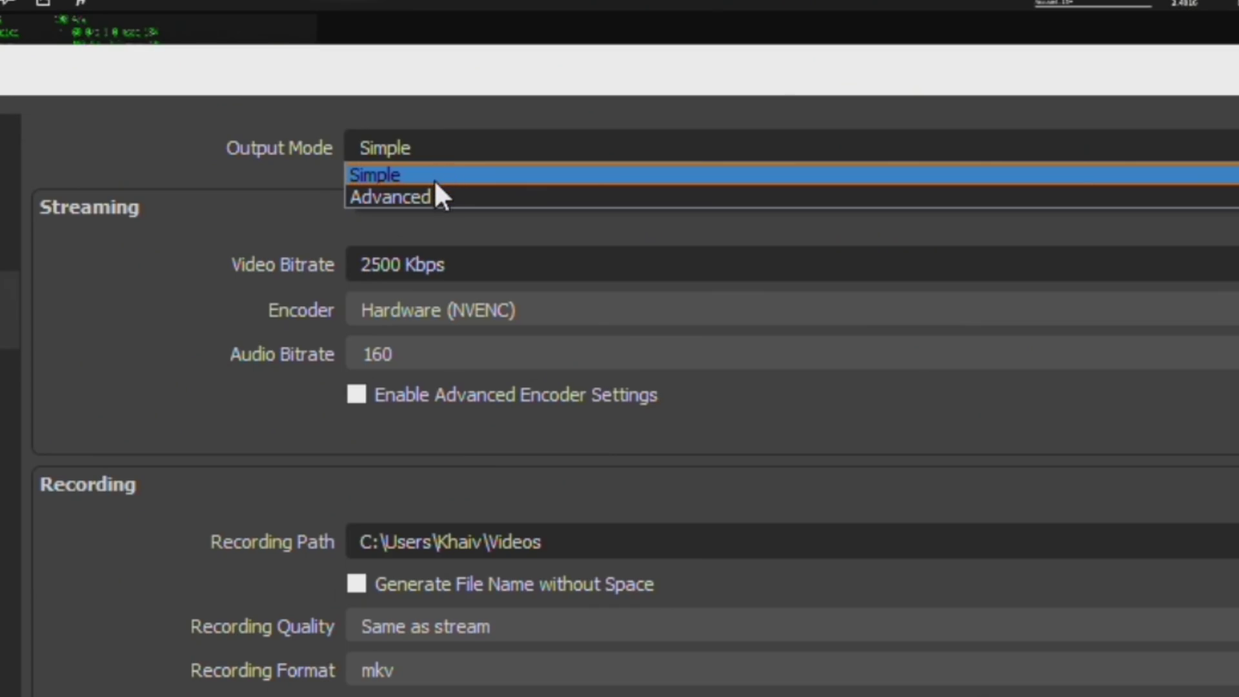
{"action": "left_click", "coordinate": [669, 191]}
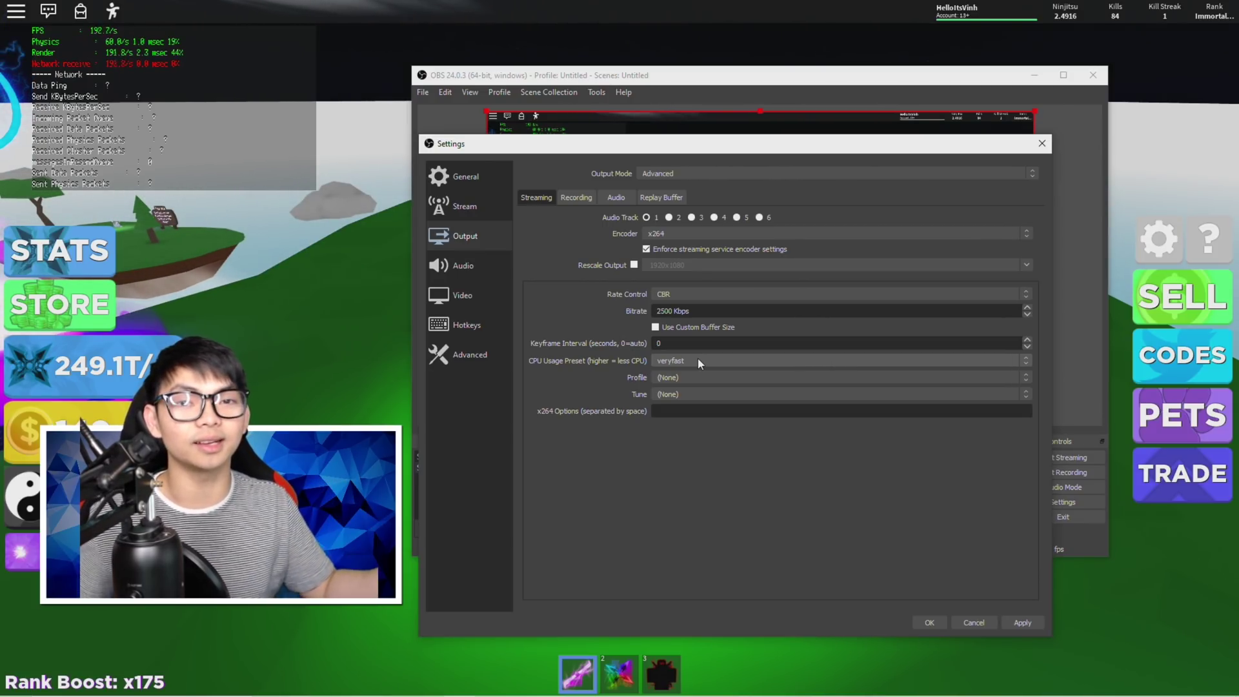
Step: Keep Rate Control at CBR and replace the streaming bitrate with 9000 Kbps
{"action": "left_click", "coordinate": [689, 293]}
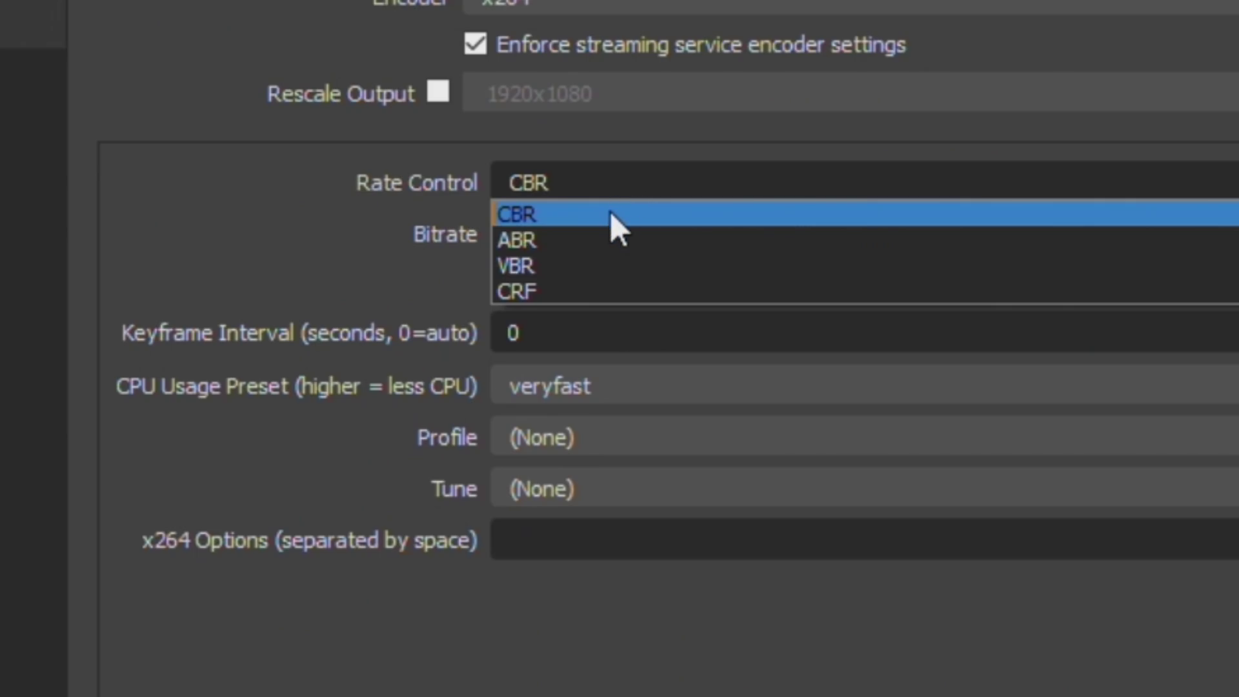
{"action": "left_click", "coordinate": [609, 213]}
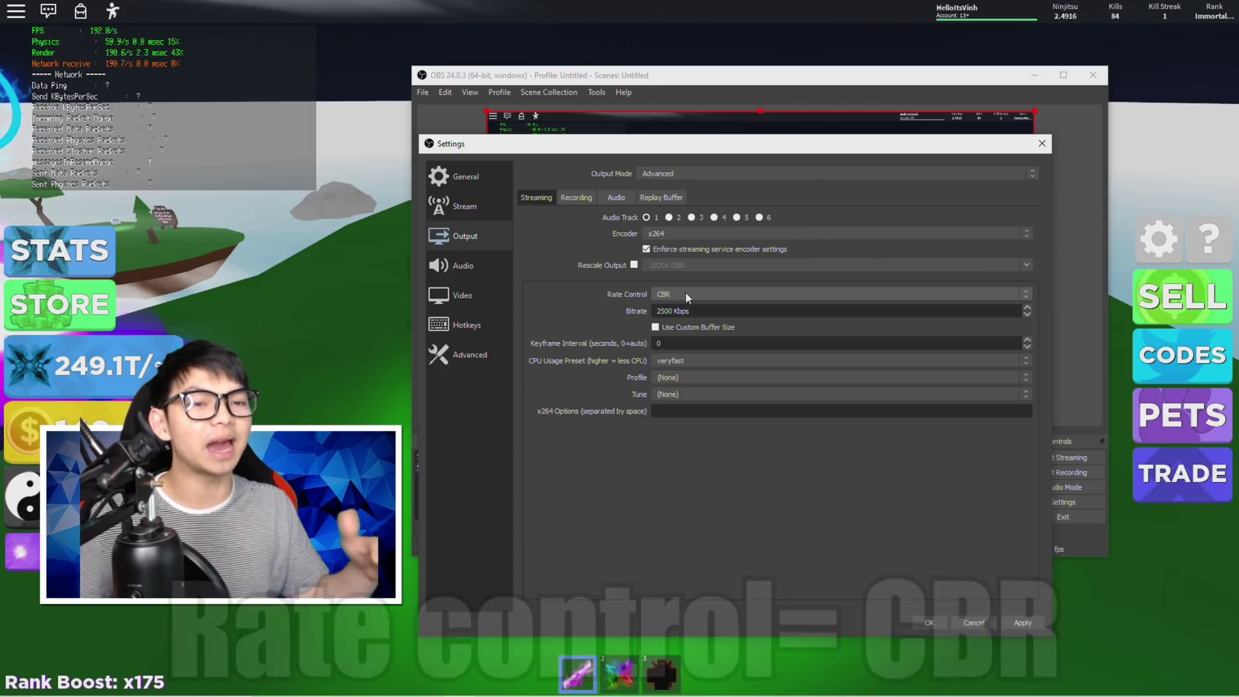
{"action": "left_click", "coordinate": [685, 292]}
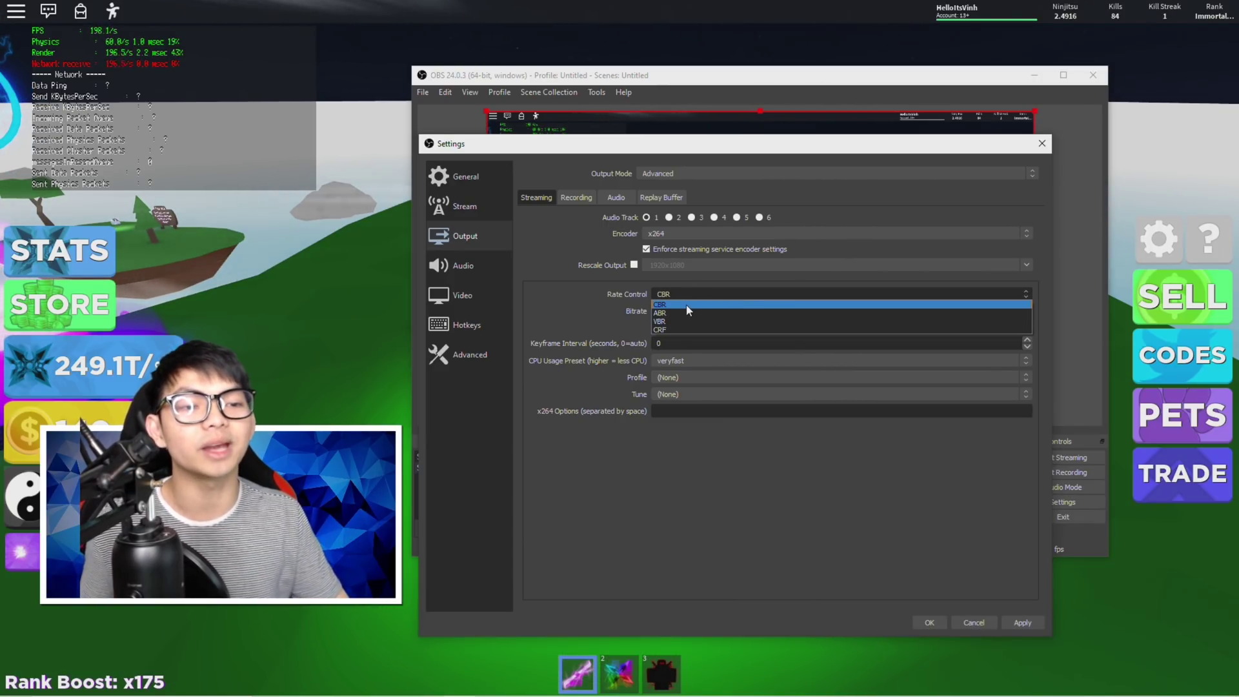
{"action": "left_click", "coordinate": [687, 304]}
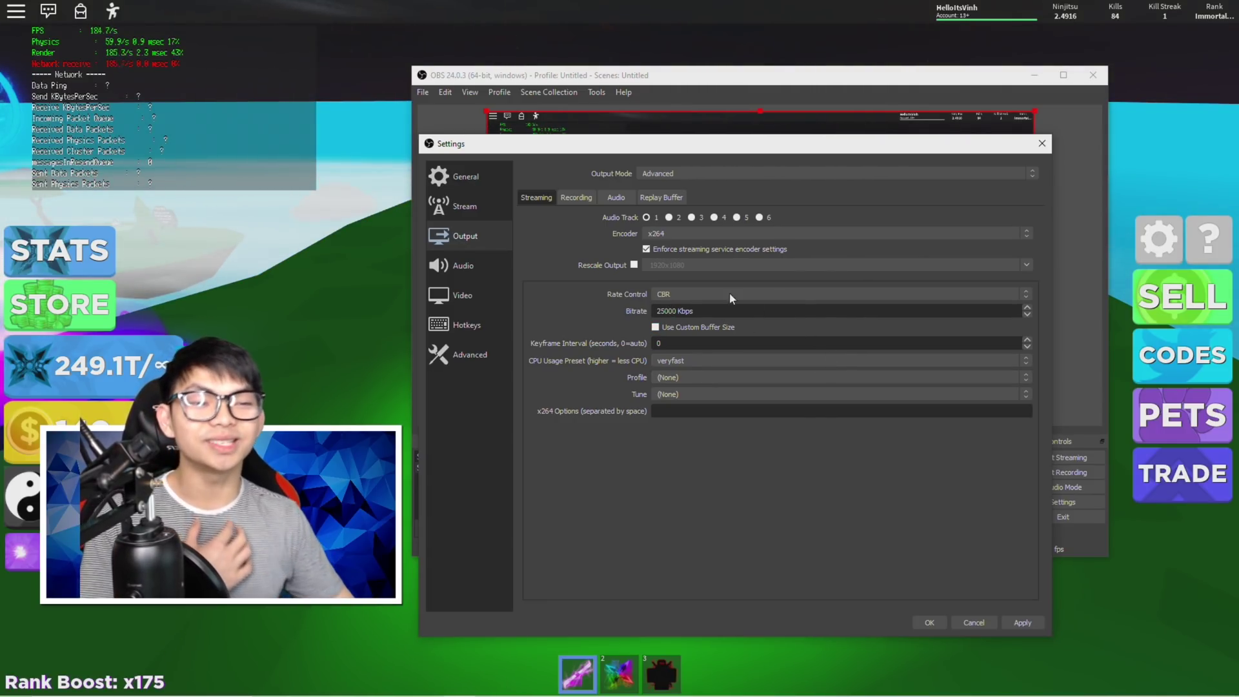
{"action": "double_click", "coordinate": [661, 311]}
{"action": "type", "text": "64000"}
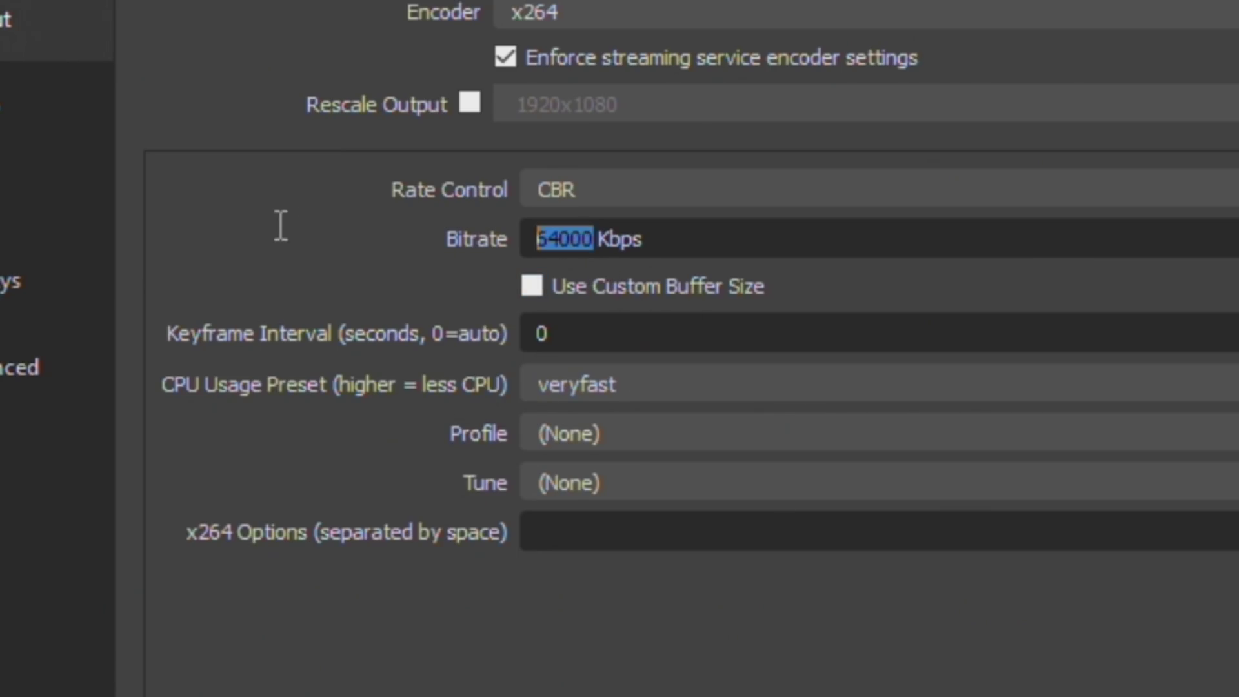
{"action": "type", "text": "00"}
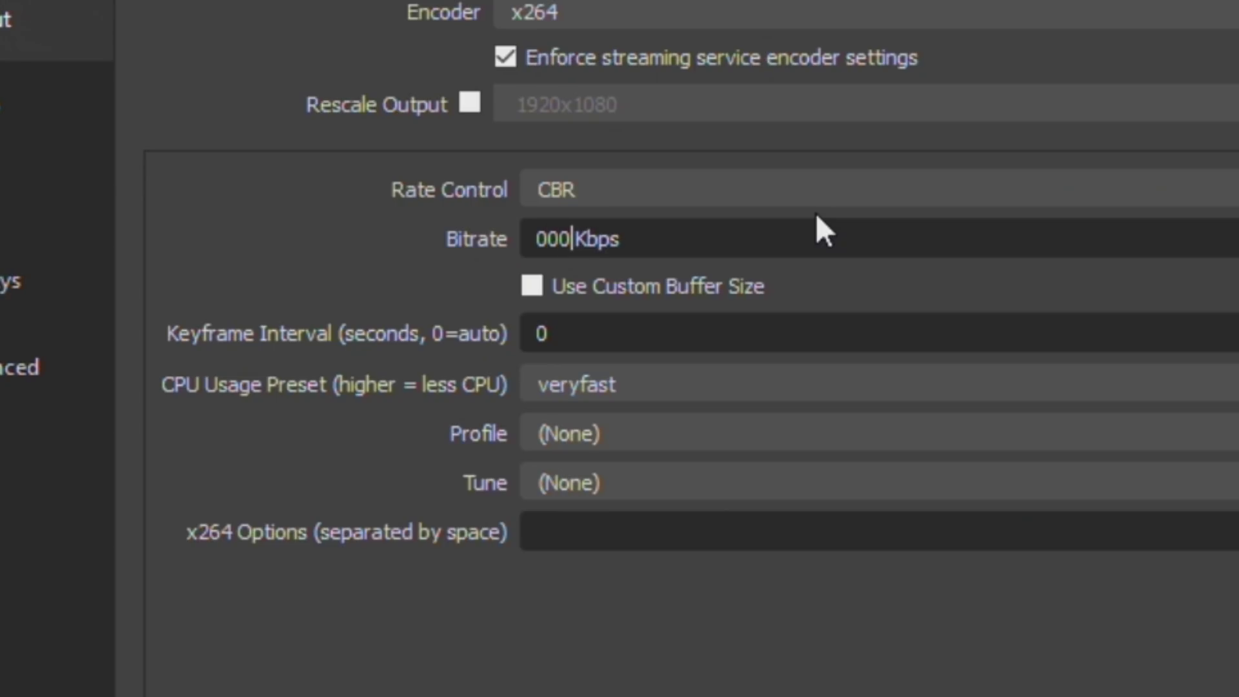
{"action": "key", "text": "BackSpace"}
{"action": "key", "text": "BackSpace"}
{"action": "key", "text": "BackSpace"}
{"action": "type", "text": "90"}
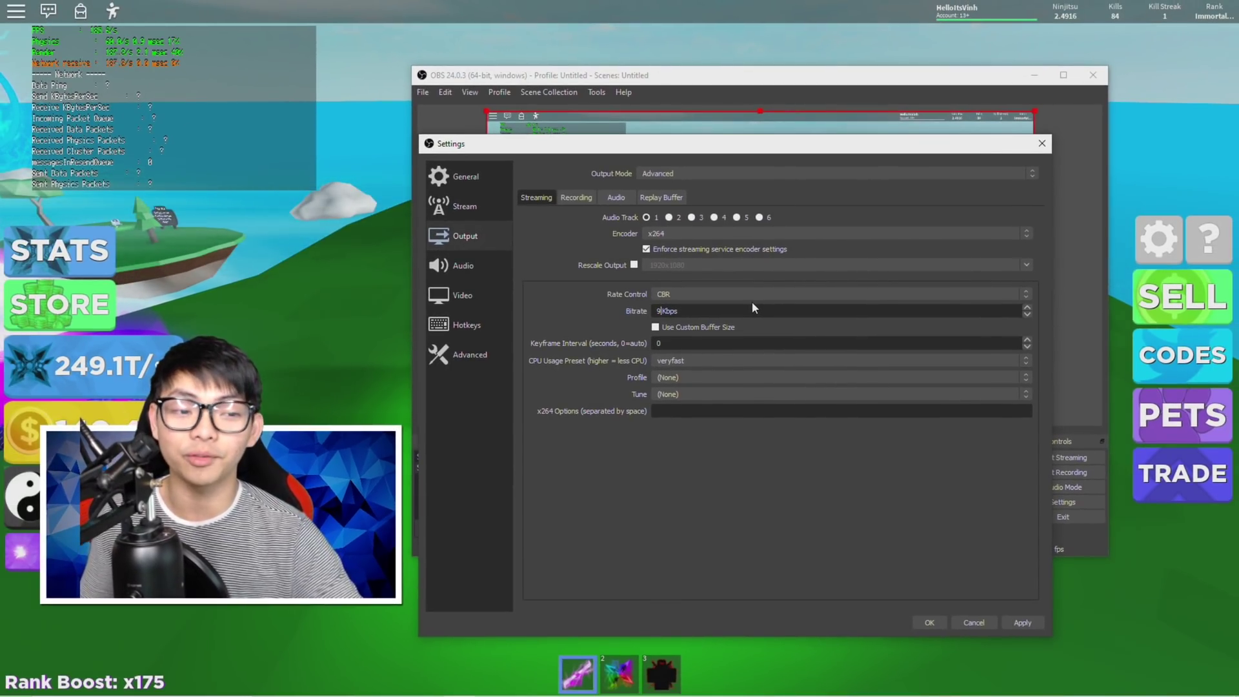
{"action": "type", "text": "00"}
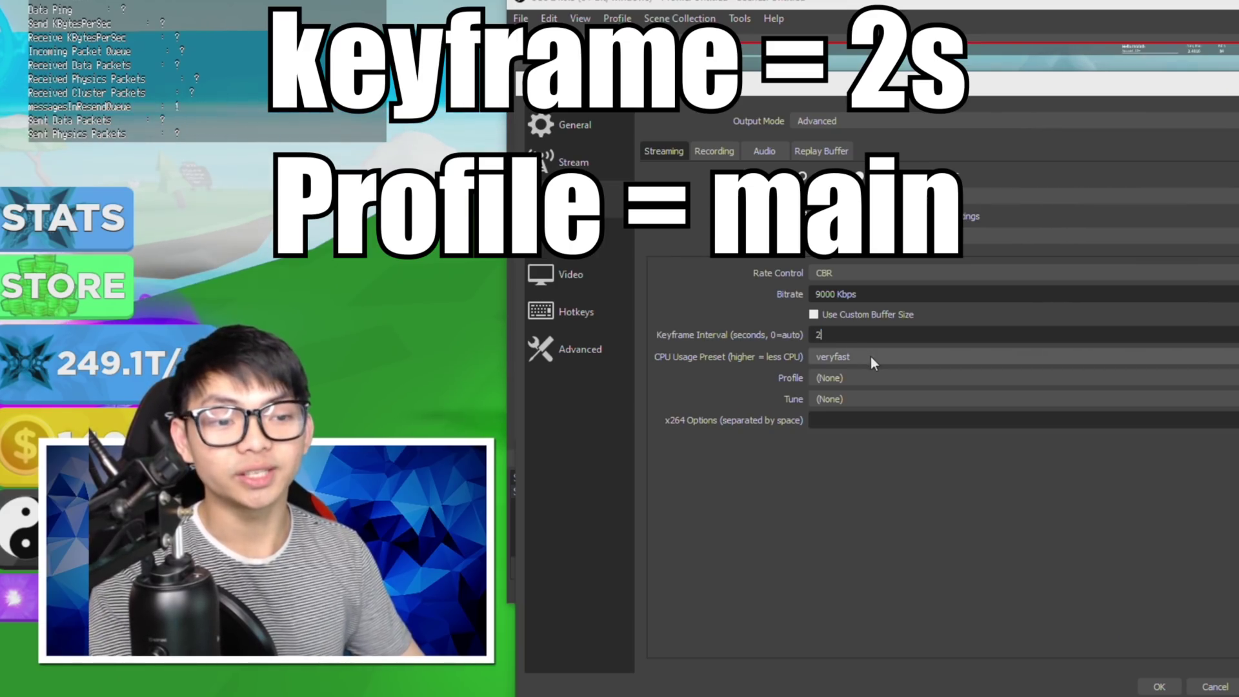
Step: Set the x264 encoder profile to main and save the output settings
{"action": "left_click", "coordinate": [865, 377]}
{"action": "left_click", "coordinate": [858, 412]}
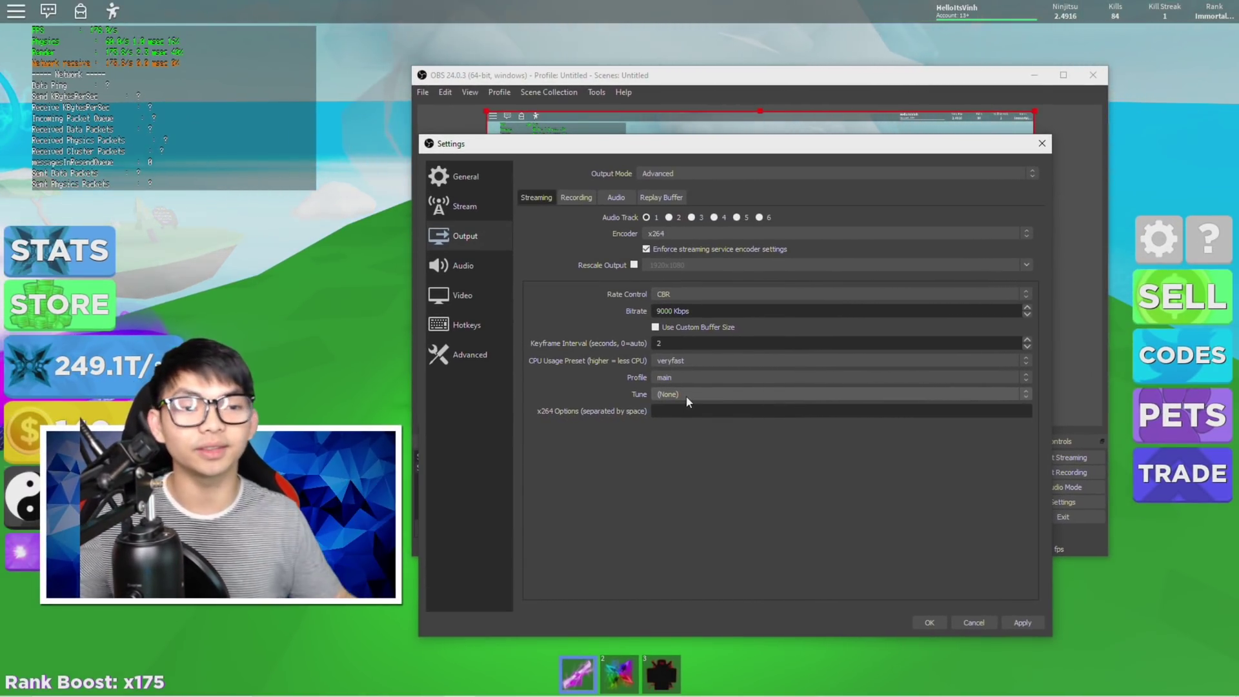
{"action": "left_click", "coordinate": [664, 411]}
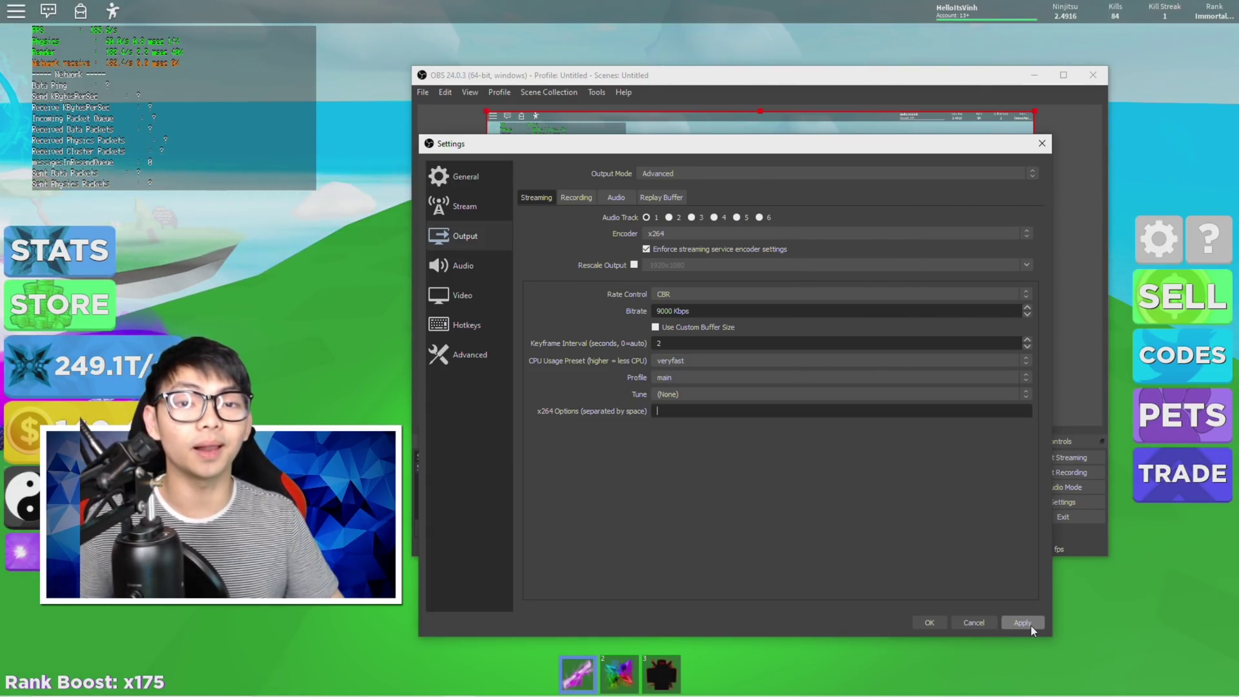
{"action": "left_click", "coordinate": [929, 622]}
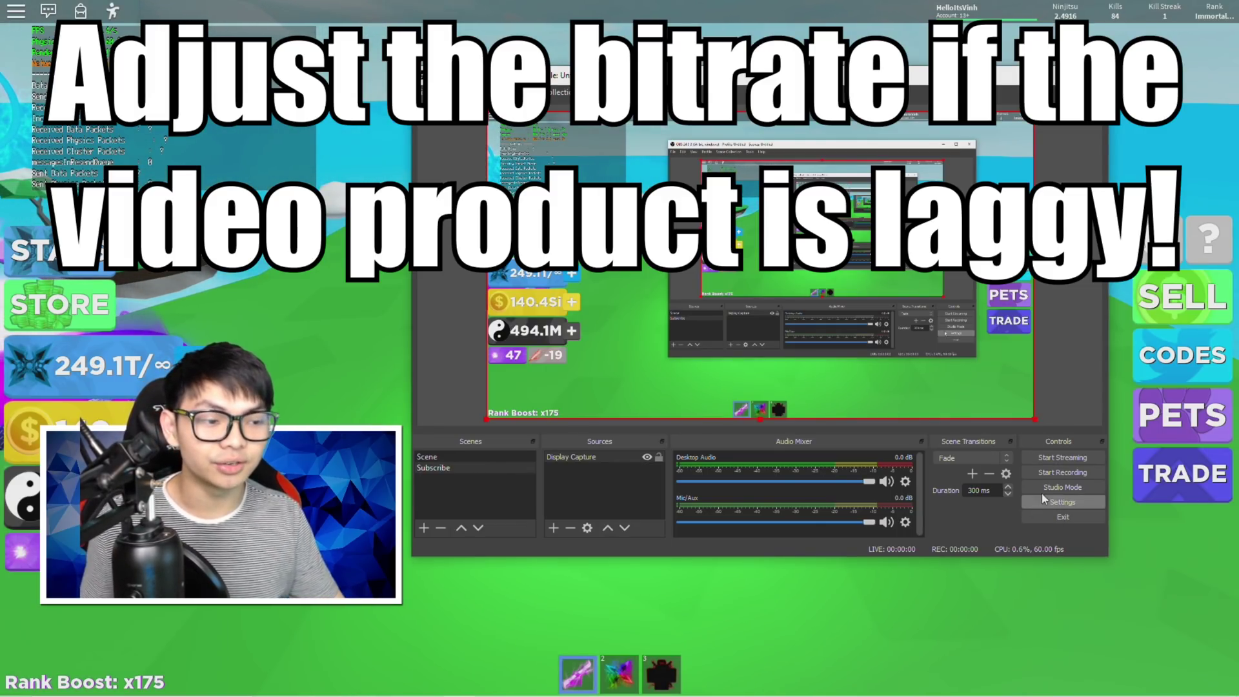
Step: Start OBS recording, then double-jump the Roblox character up past the floating islands
{"action": "left_click", "coordinate": [1066, 474]}
{"action": "left_click", "coordinate": [1174, 559]}
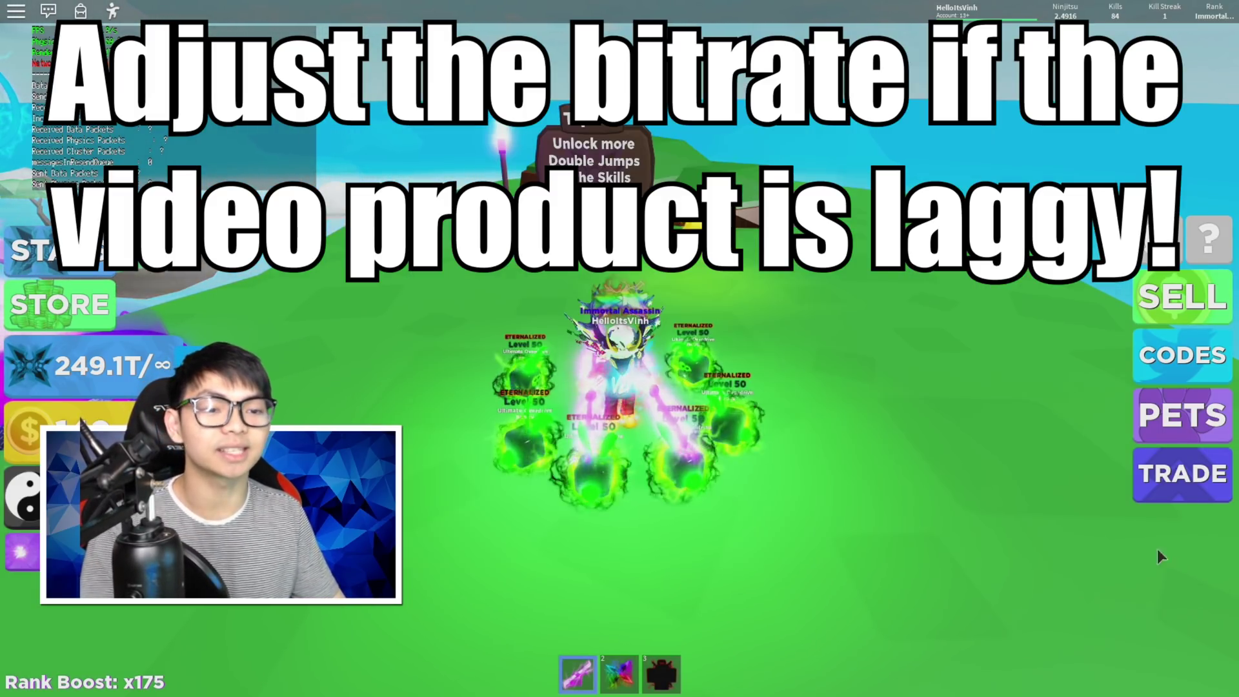
{"action": "key", "text": "space"}
{"action": "key", "text": "space"}
{"action": "key", "text": "space"}
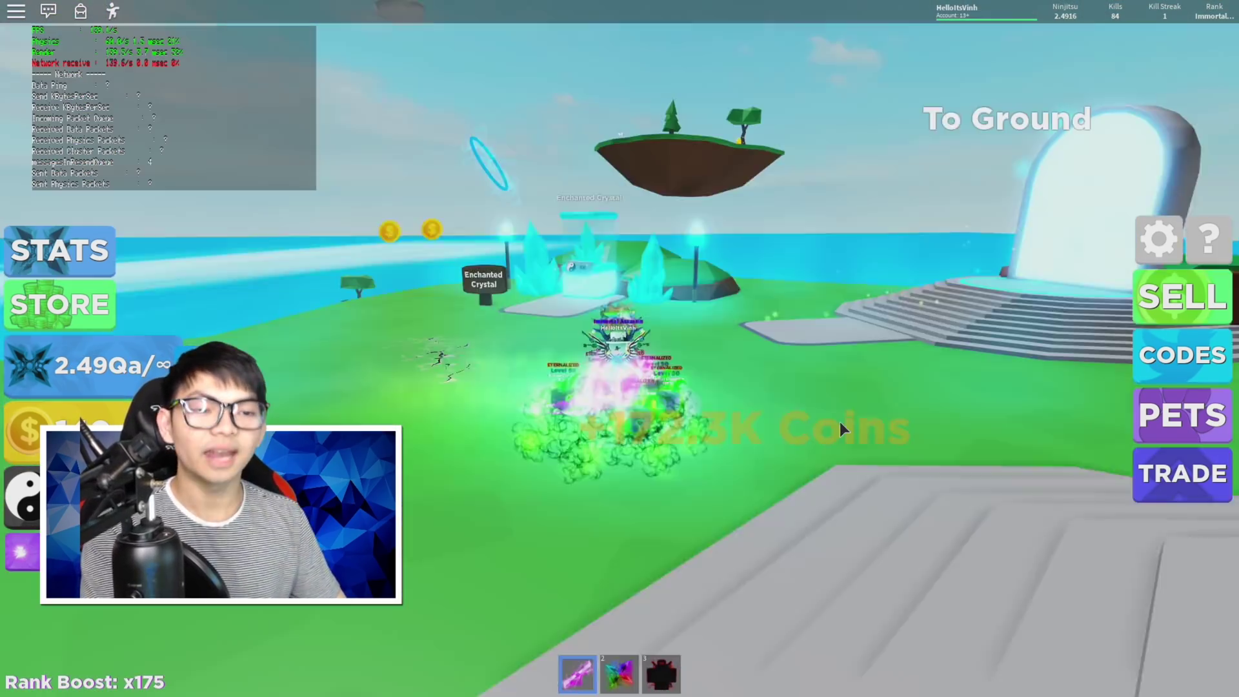
{"action": "key", "text": "space"}
{"action": "key", "text": "space"}
{"action": "key", "text": "space"}
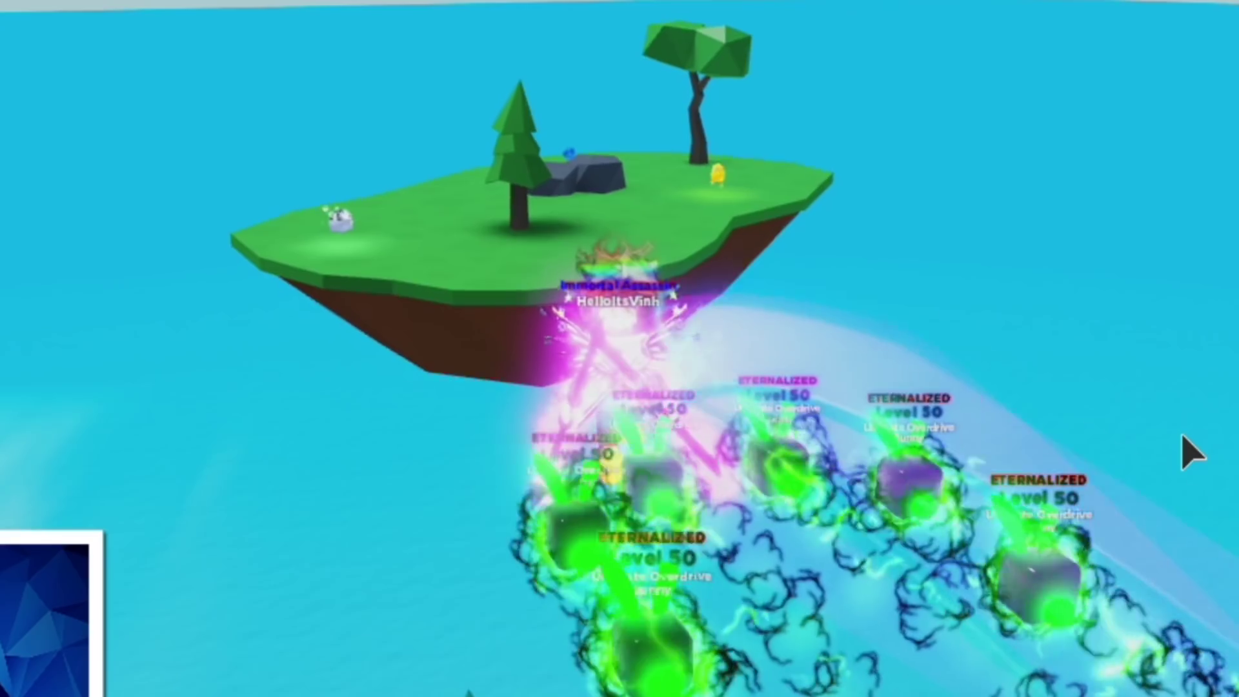
{"action": "key", "text": "space"}
{"action": "key", "text": "space"}
{"action": "key", "text": "space"}
{"action": "key", "text": "space"}
{"action": "key", "text": "space"}
{"action": "key", "text": "space"}
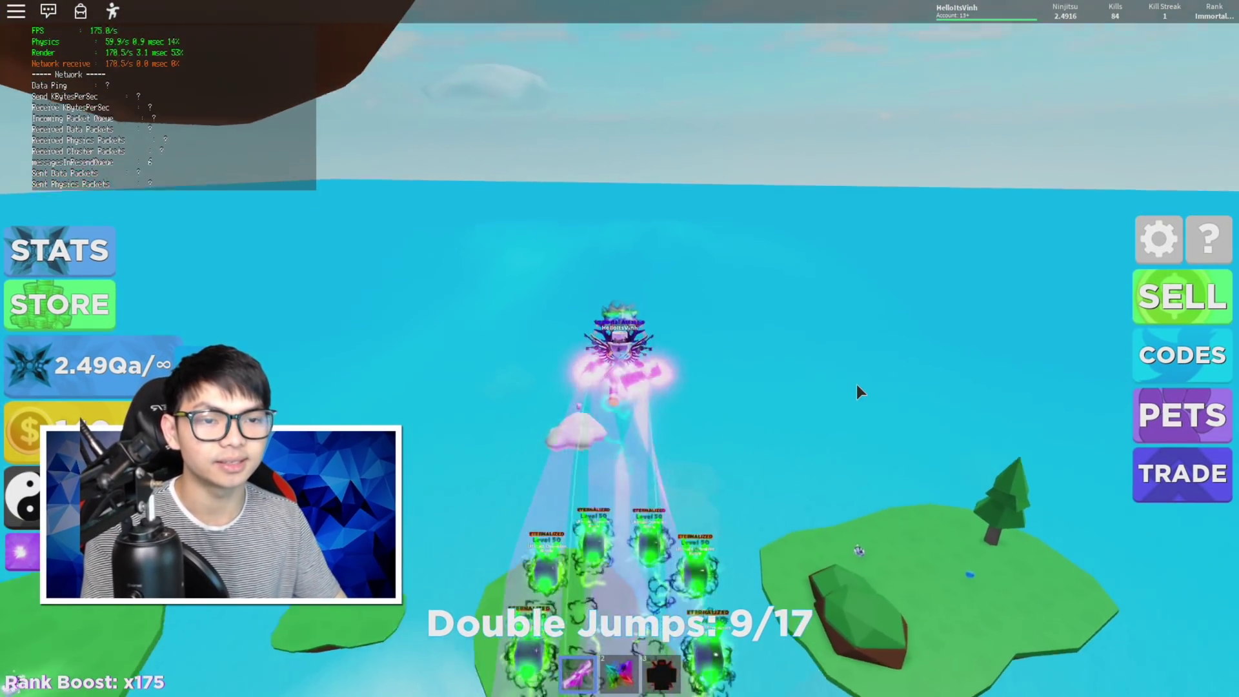
{"action": "key", "text": "space"}
{"action": "key", "text": "space"}
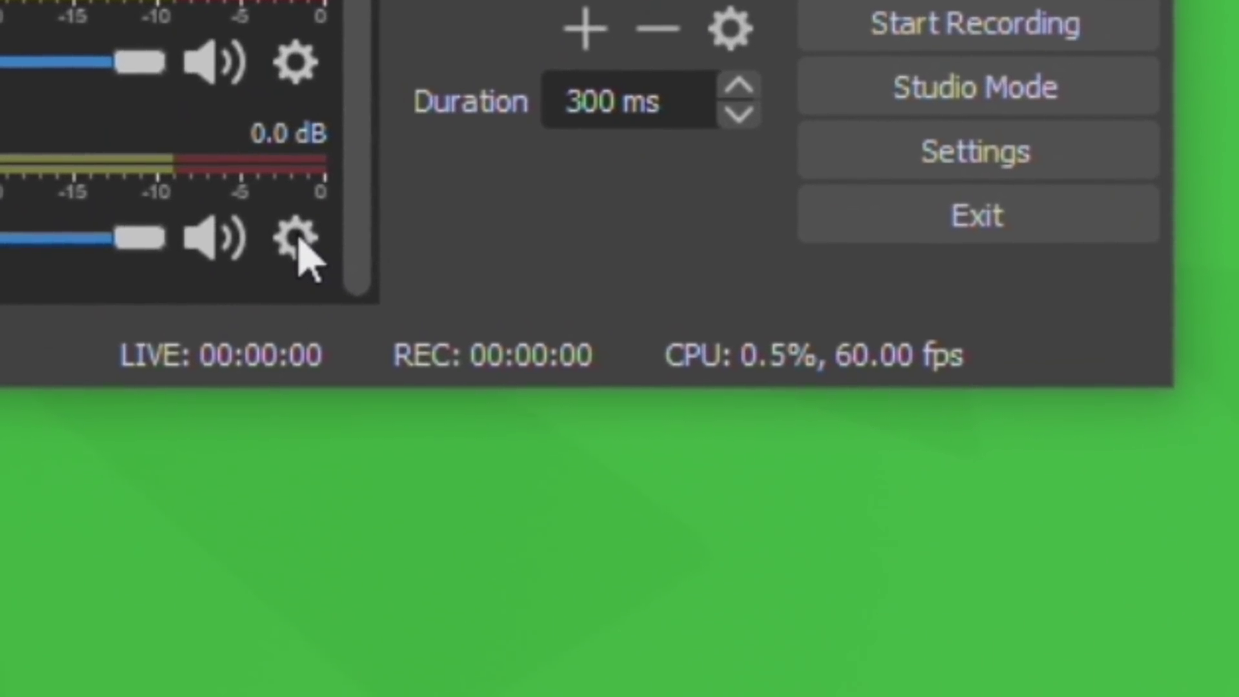
Step: Open the Mic/Aux properties, review the available input devices, and close without changes
{"action": "left_click", "coordinate": [297, 244]}
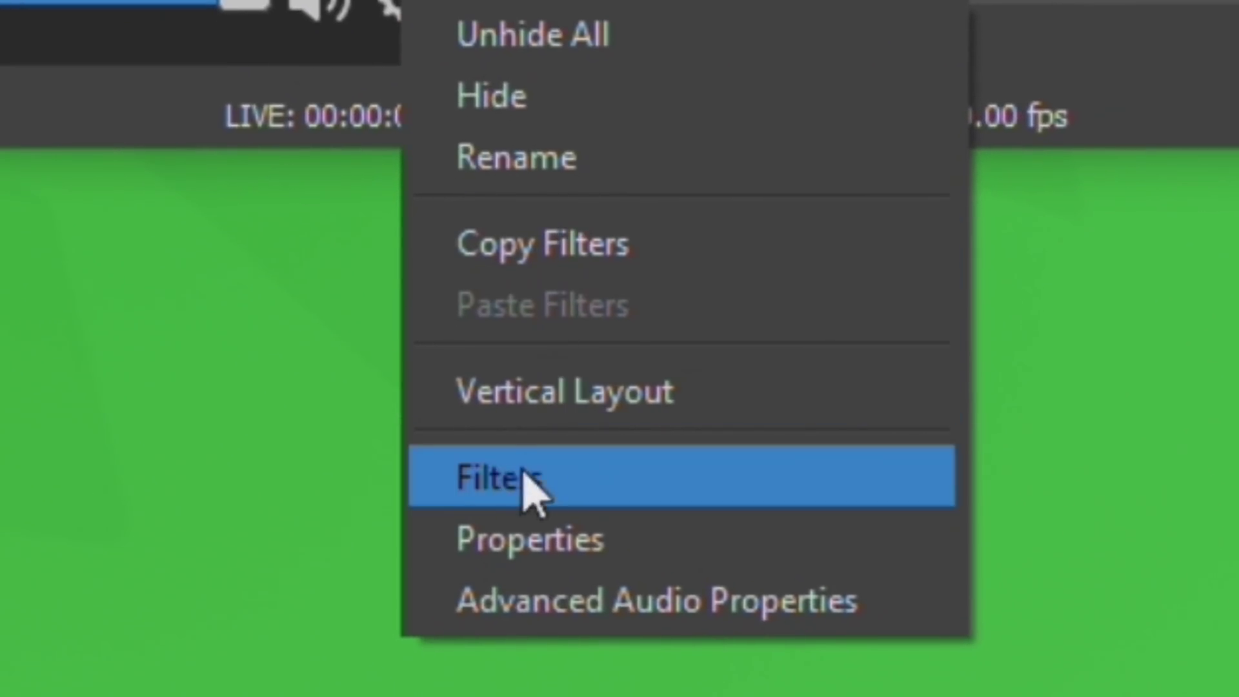
{"action": "left_click", "coordinate": [525, 544]}
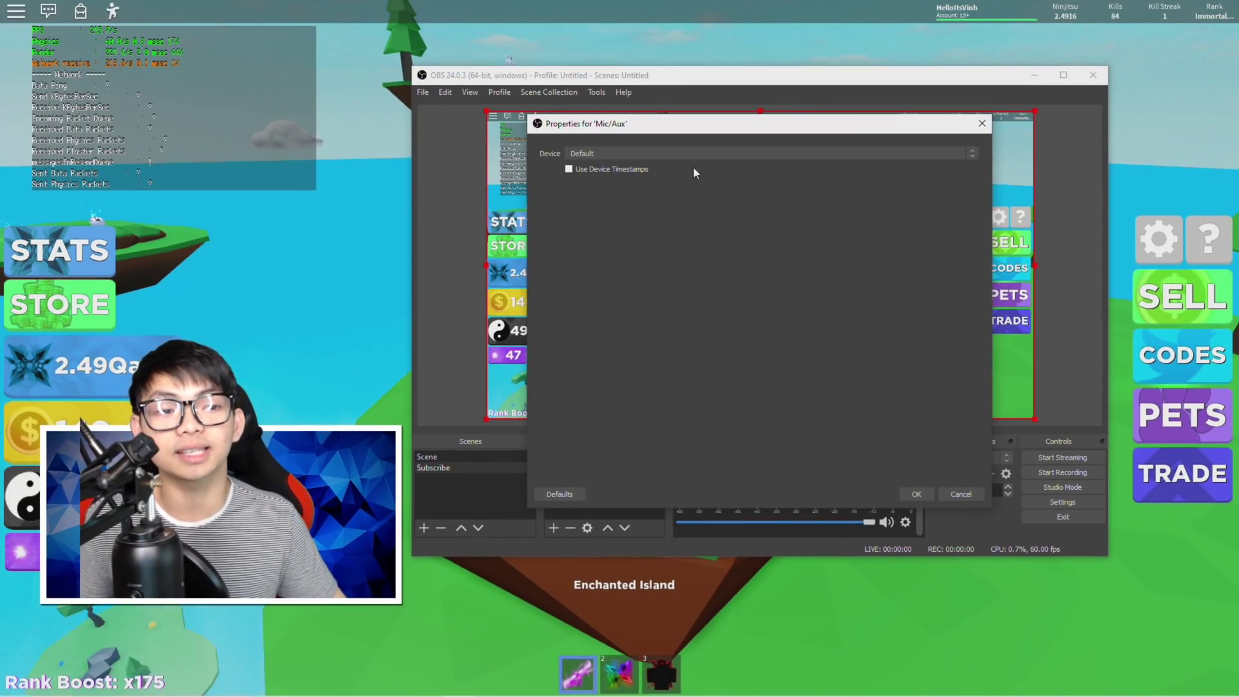
{"action": "left_click", "coordinate": [690, 154]}
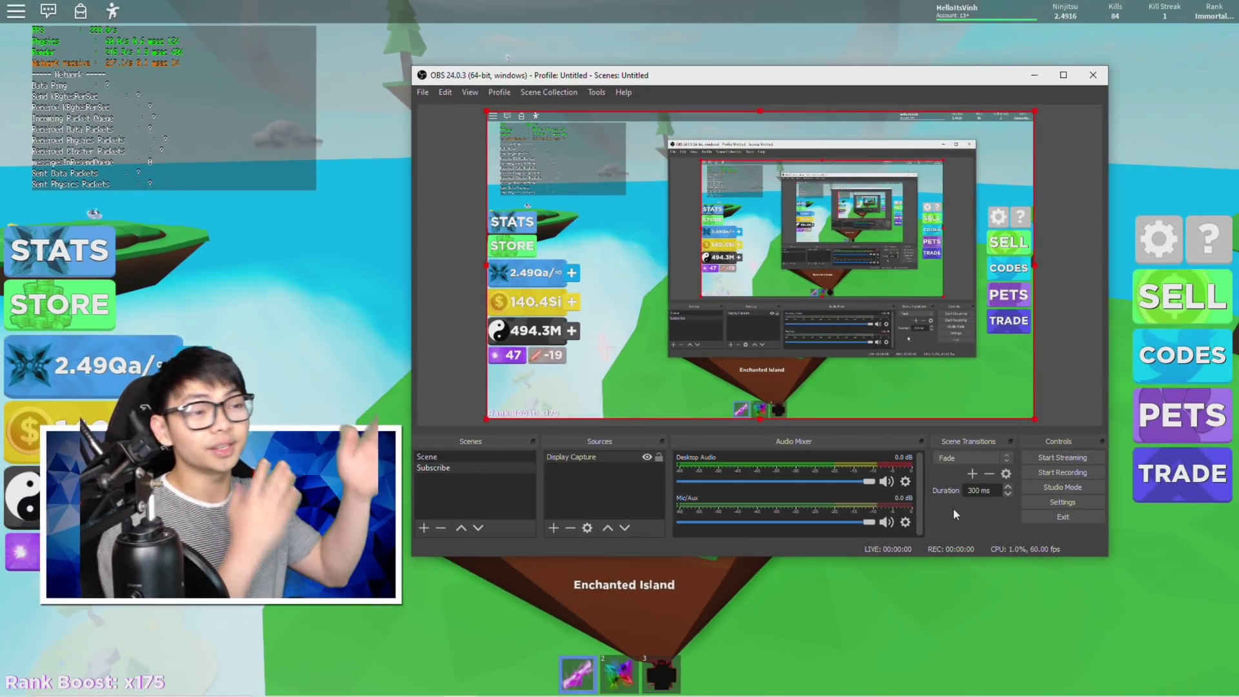
{"action": "left_click", "coordinate": [905, 522]}
{"action": "left_click", "coordinate": [938, 643]}
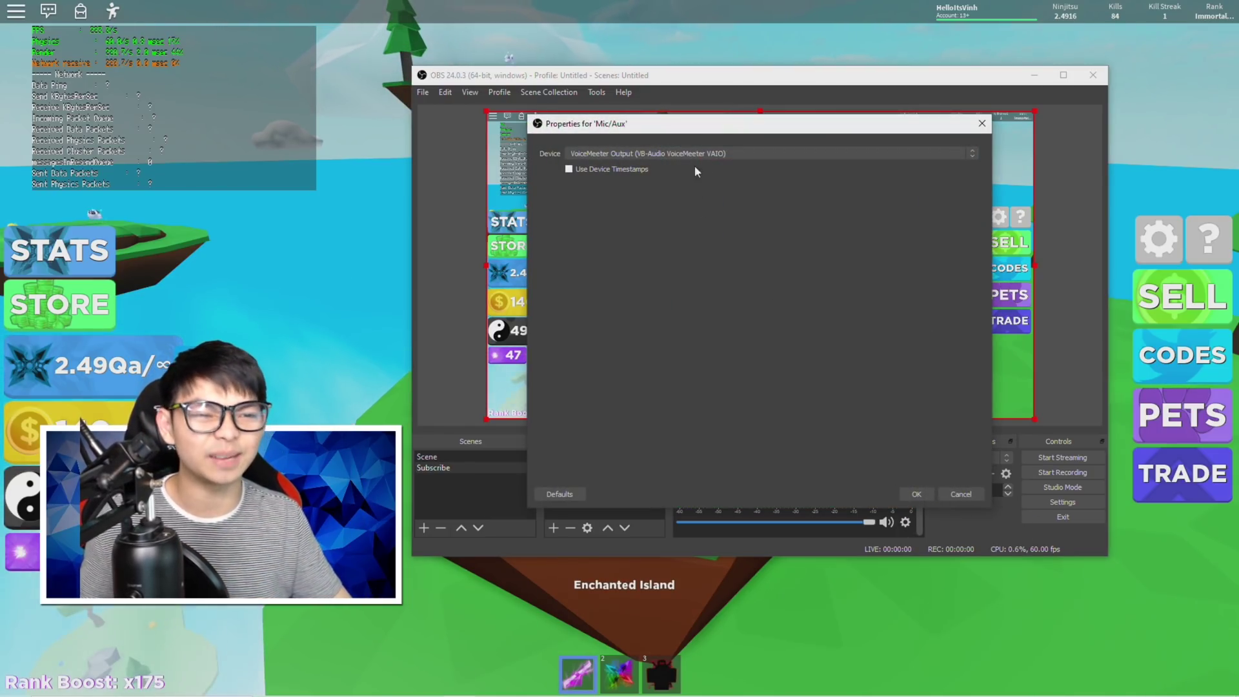
{"action": "left_click", "coordinate": [962, 494]}
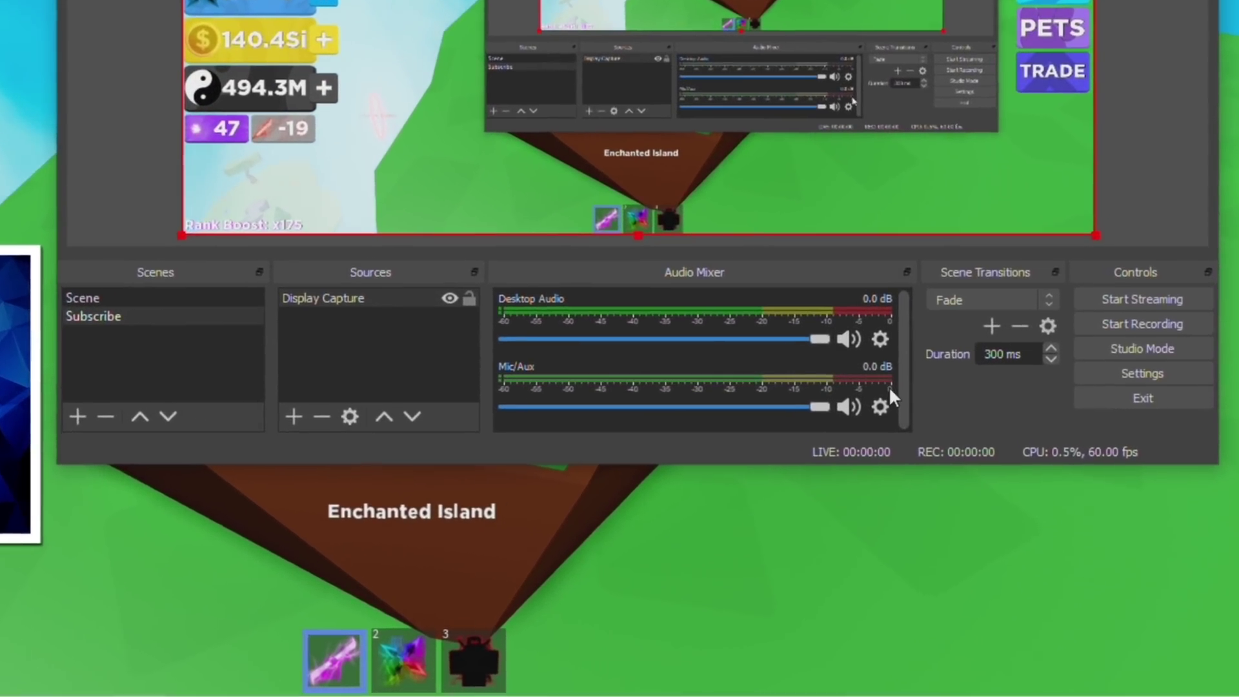
Step: Reopen the Mic/Aux properties and pick an input device from the Device list
{"action": "left_click", "coordinate": [902, 480]}
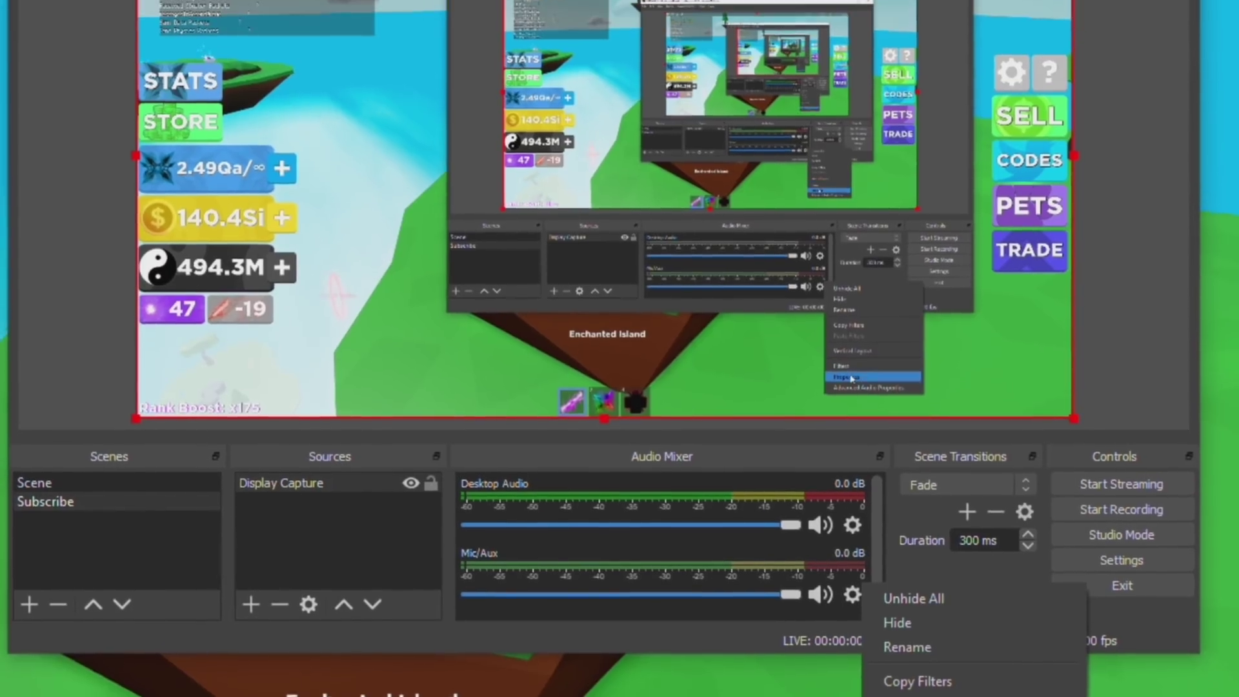
{"action": "left_click", "coordinate": [926, 696]}
{"action": "left_click", "coordinate": [398, 160]}
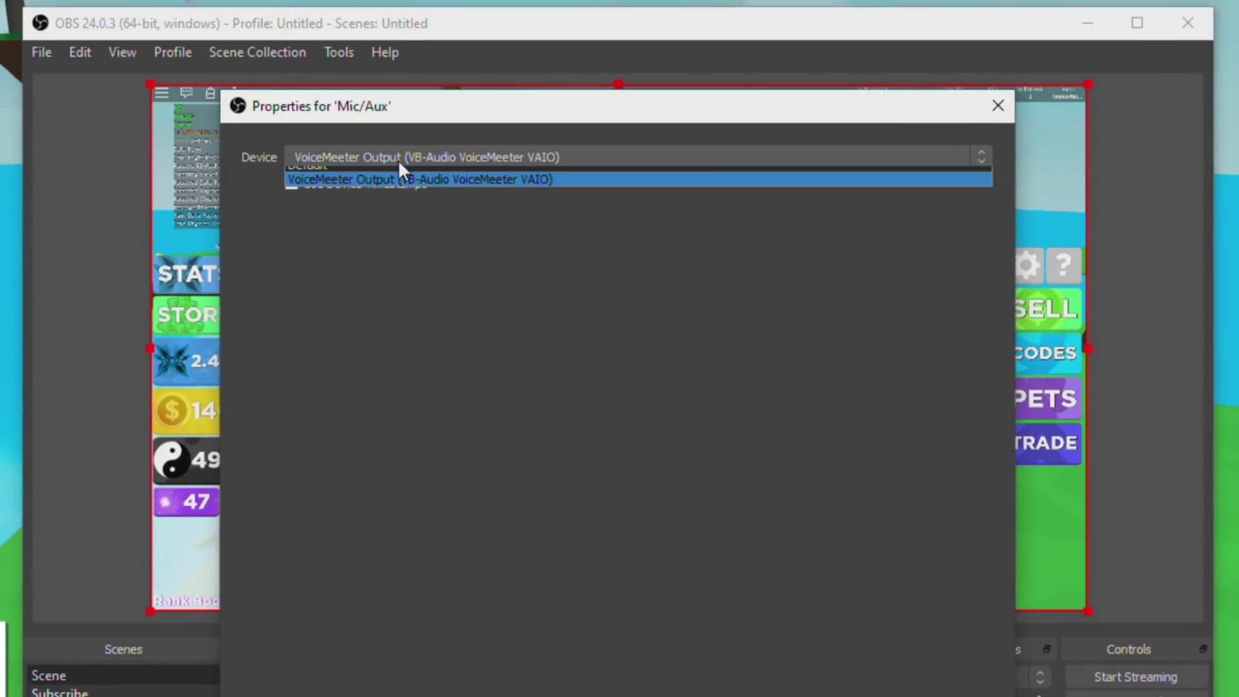
{"action": "left_click", "coordinate": [403, 172]}
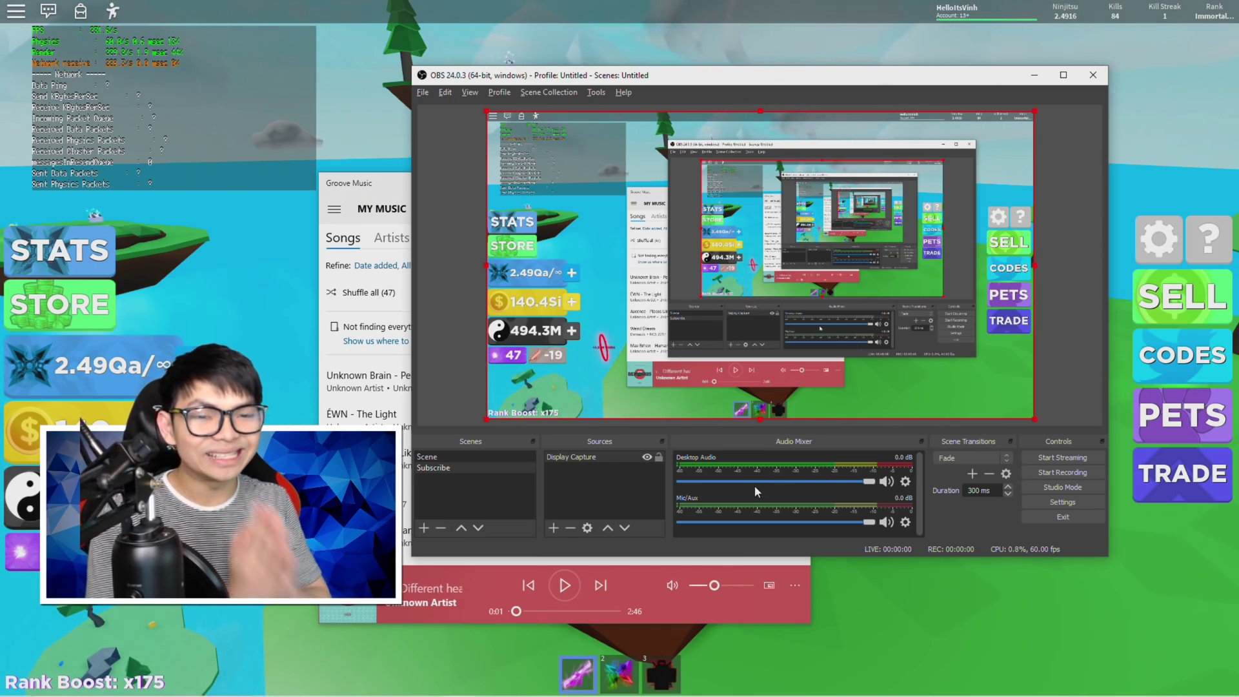
Step: Play a test song in Groove Music and lower Desktop Audio to about -15.6 dB
{"action": "key", "text": "alt+Tab"}
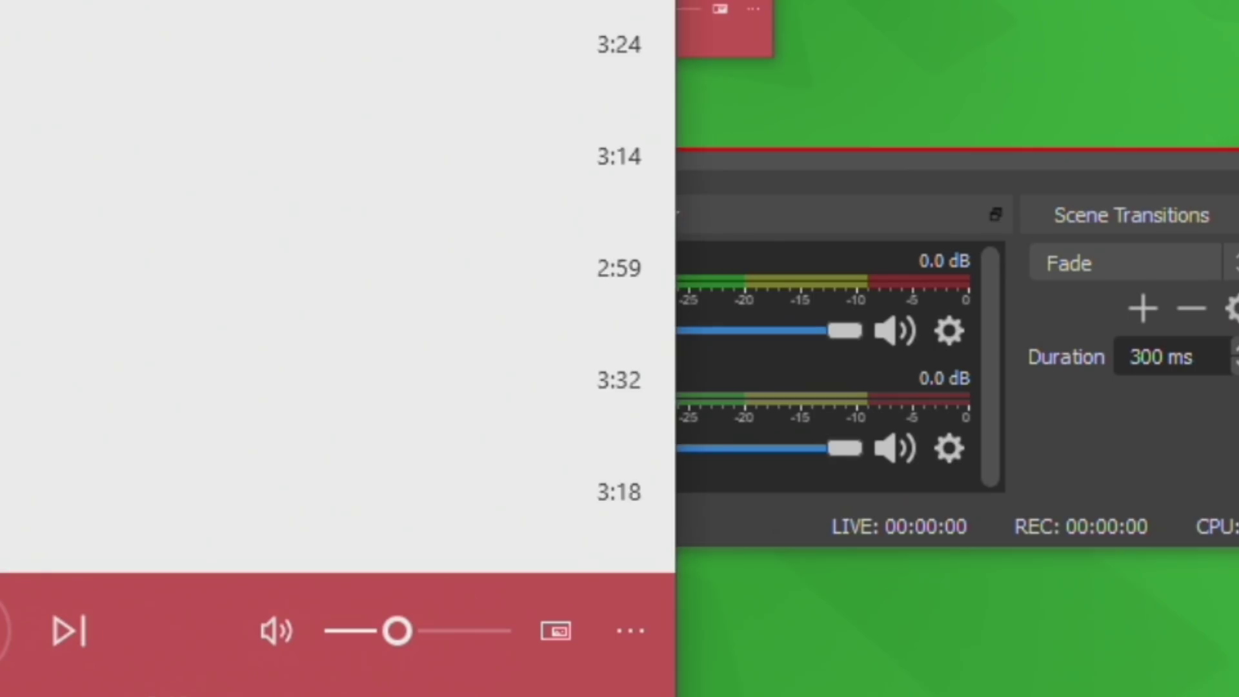
{"action": "left_click", "coordinate": [5, 631]}
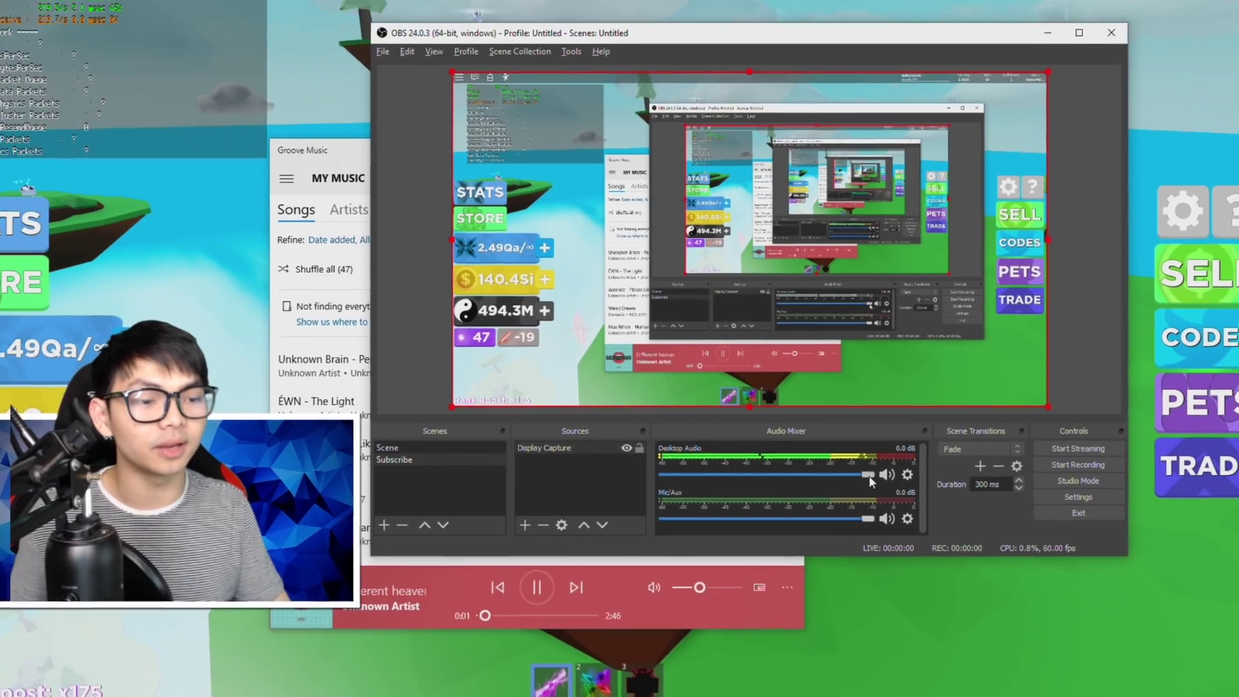
{"action": "left_click_drag", "start_coordinate": [844, 330], "coordinate": [782, 330]}
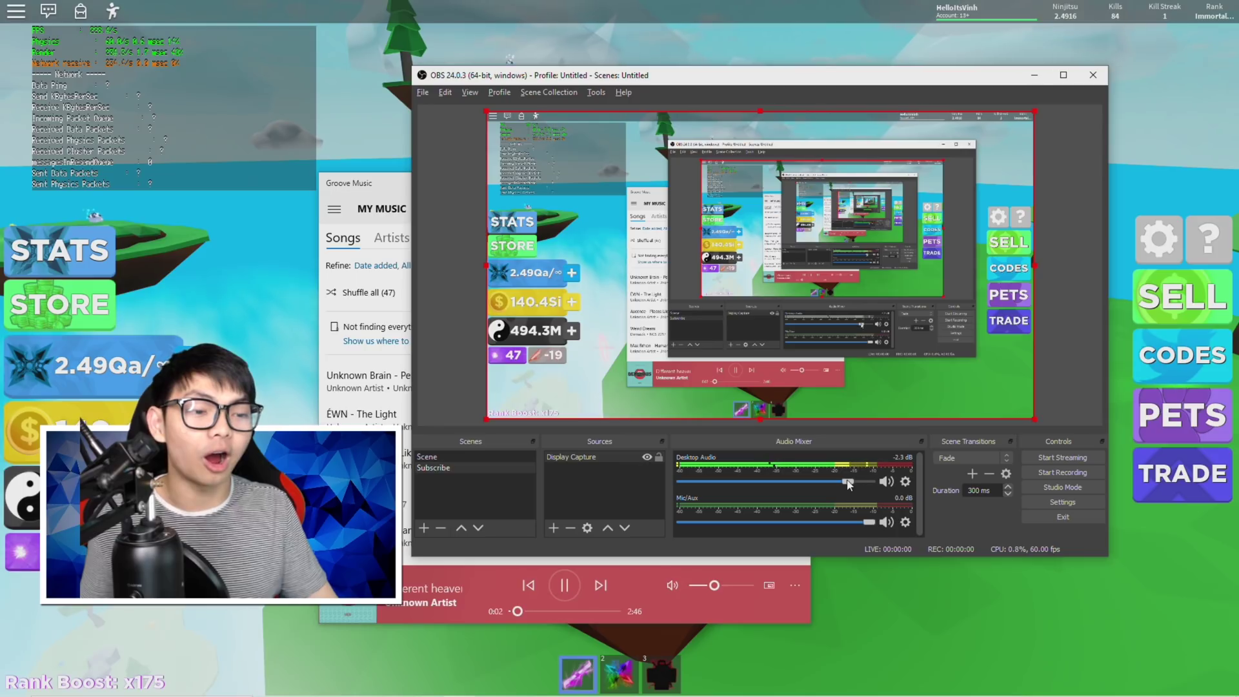
{"action": "left_click_drag", "start_coordinate": [847, 483], "coordinate": [877, 474]}
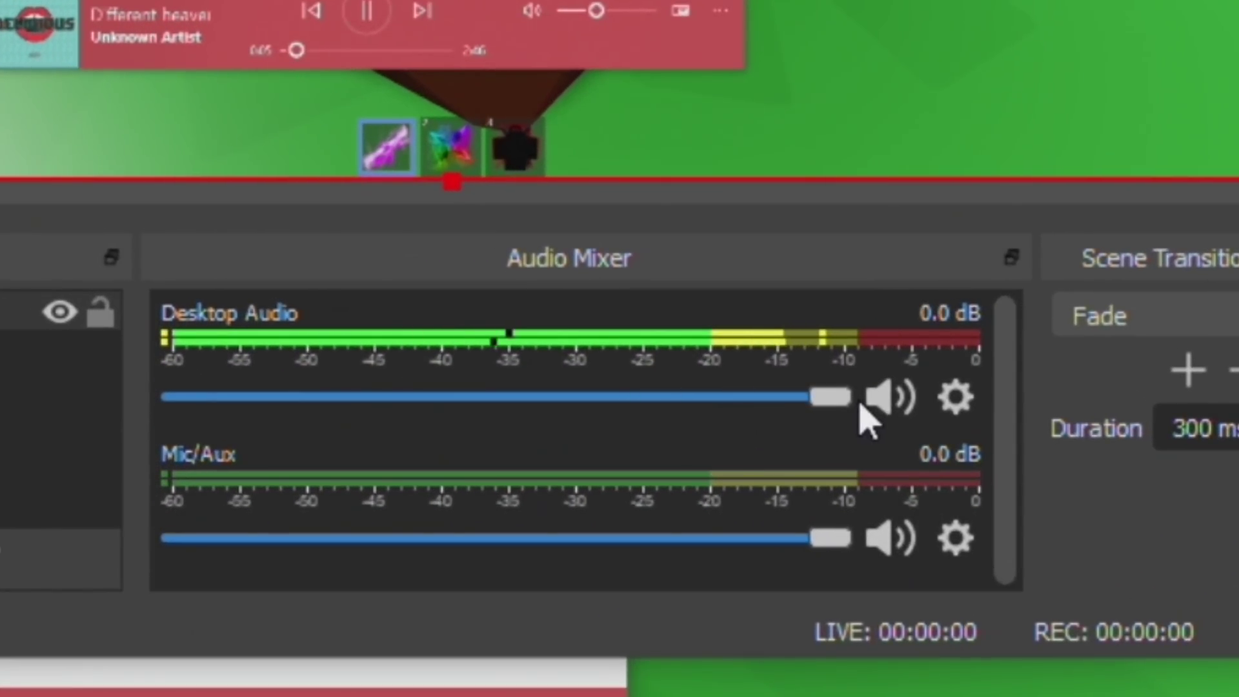
{"action": "left_click_drag", "start_coordinate": [860, 406], "coordinate": [480, 413]}
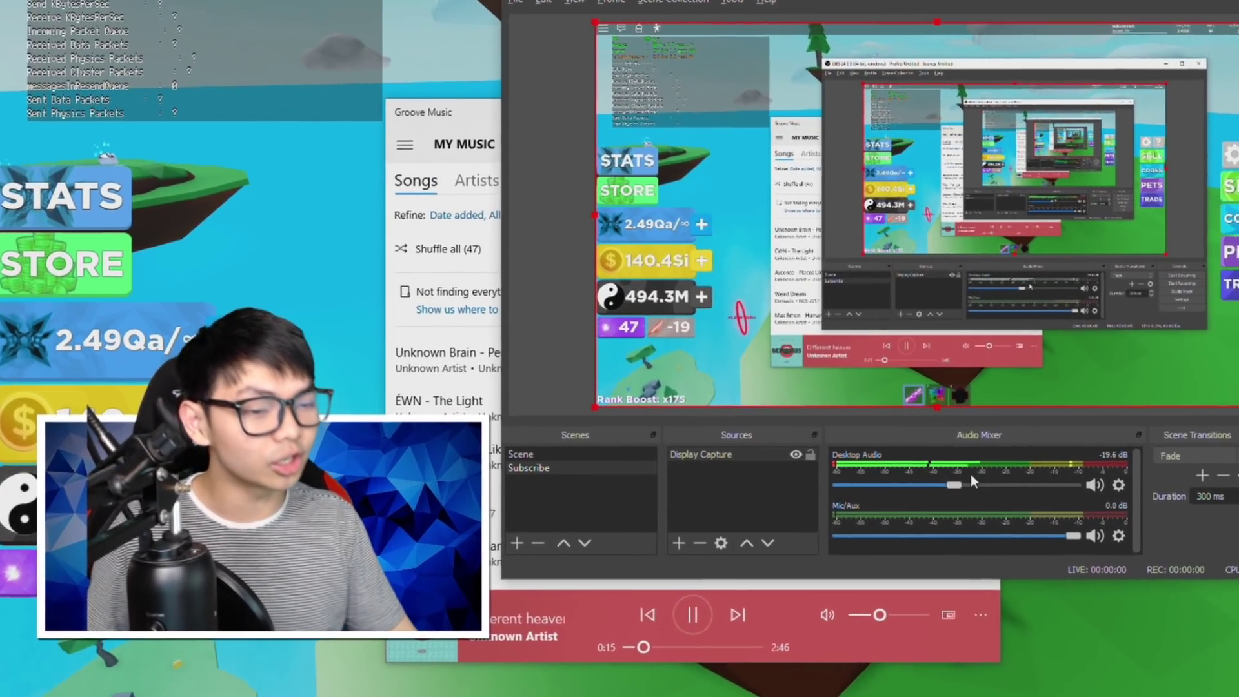
{"action": "left_click_drag", "start_coordinate": [971, 478], "coordinate": [939, 486]}
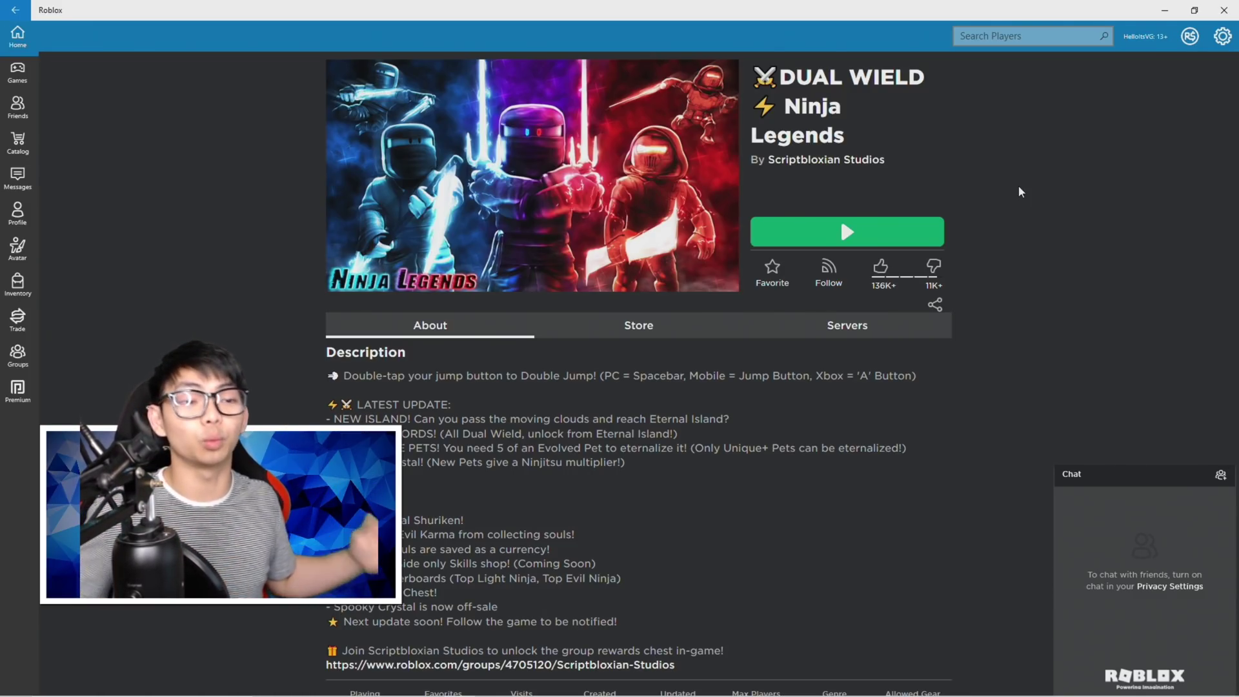
Step: Back in OBS, create a new Game Capture source from the Sources list
{"action": "key", "text": "alt+Tab"}
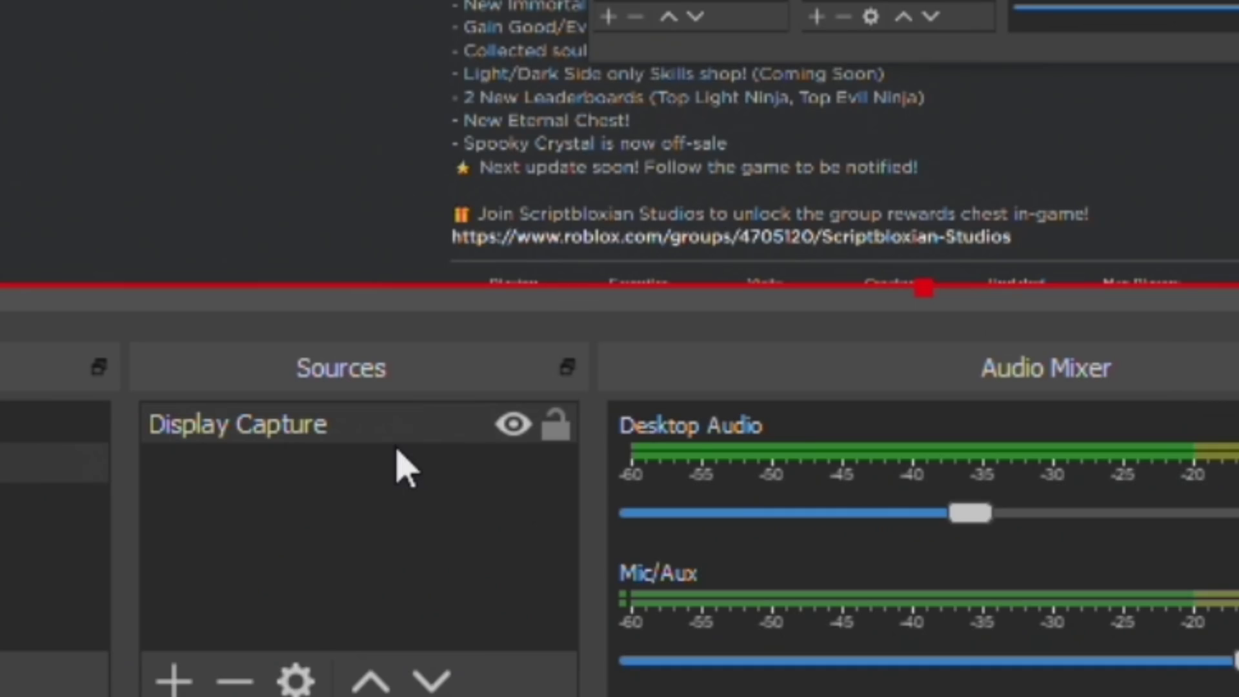
{"action": "left_click", "coordinate": [174, 679]}
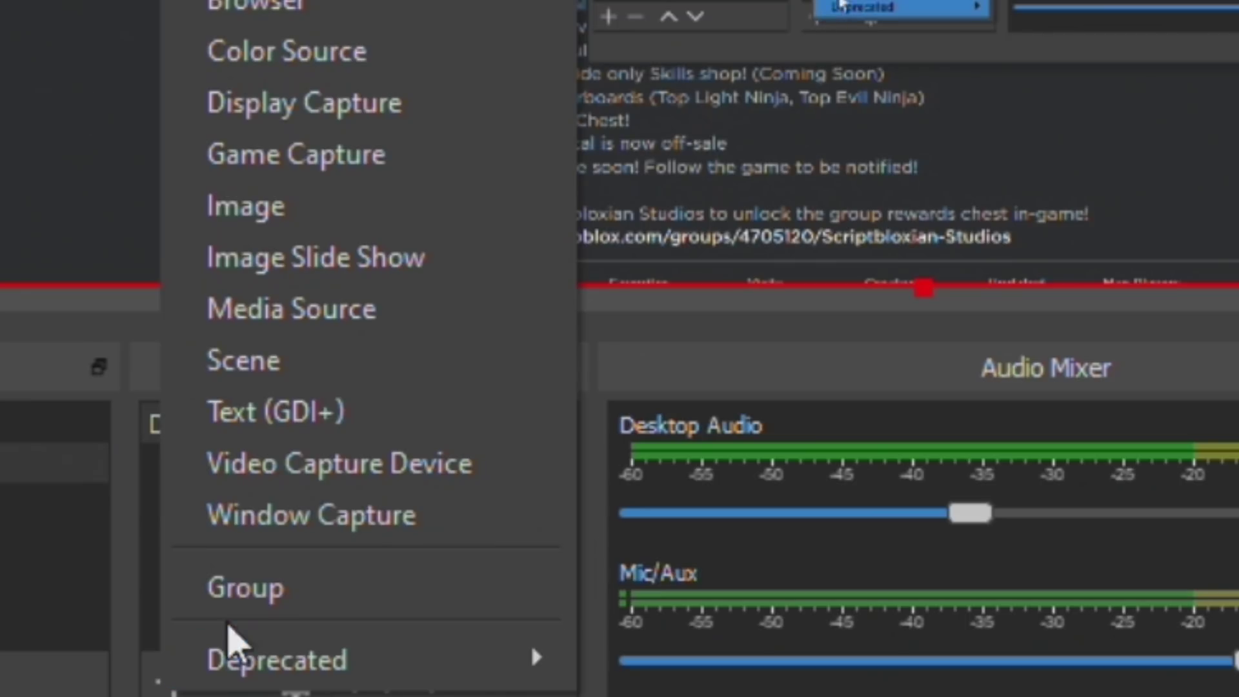
{"action": "left_click", "coordinate": [342, 155]}
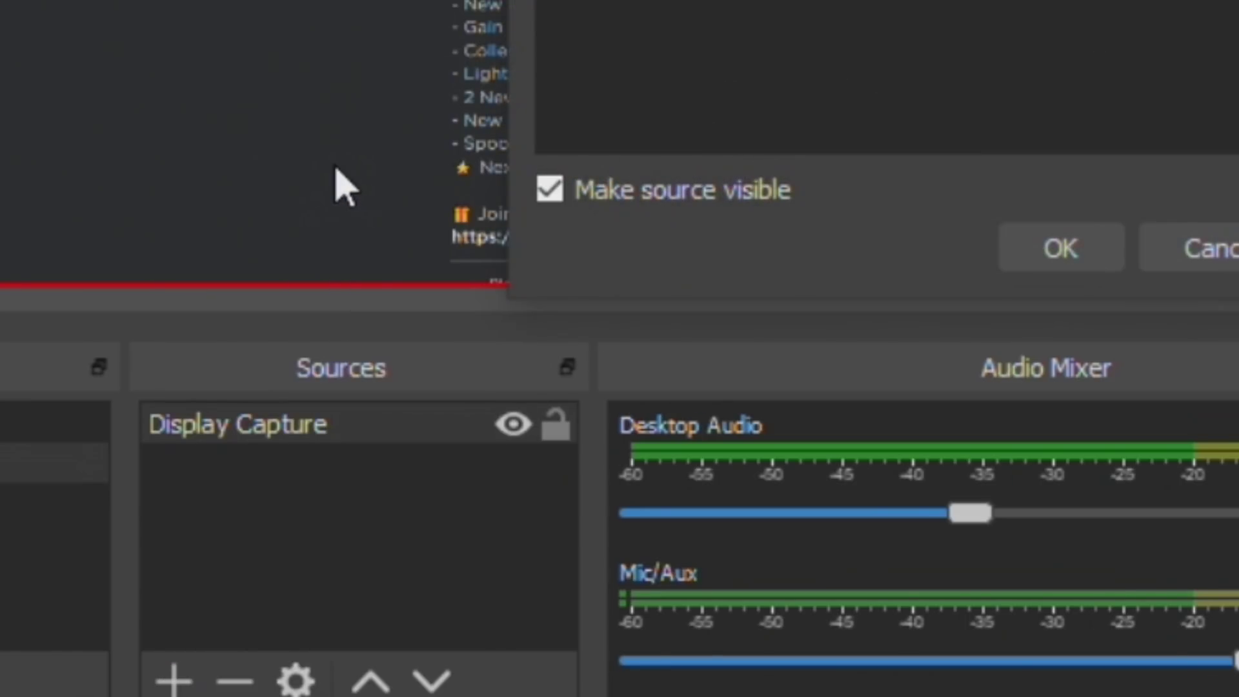
{"action": "key", "text": "Return"}
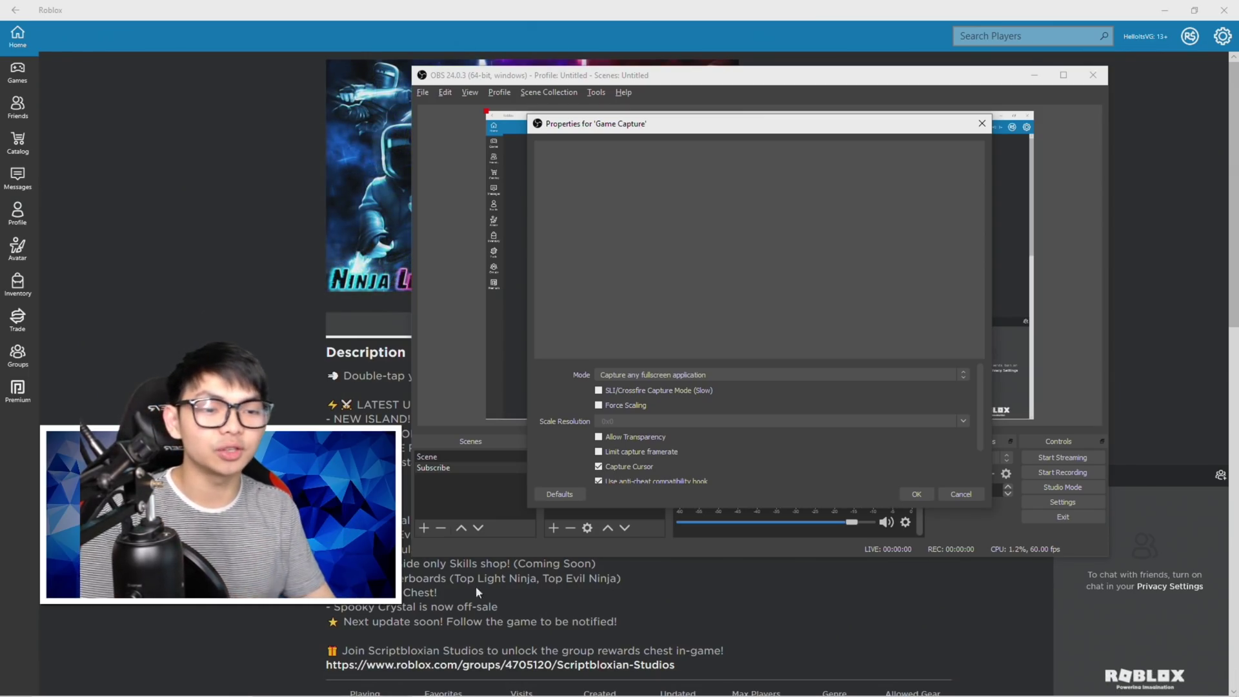
Step: Set Game Capture mode to Capture specific window with [Win10Universal.exe]: Roblox selected
{"action": "left_click", "coordinate": [758, 369]}
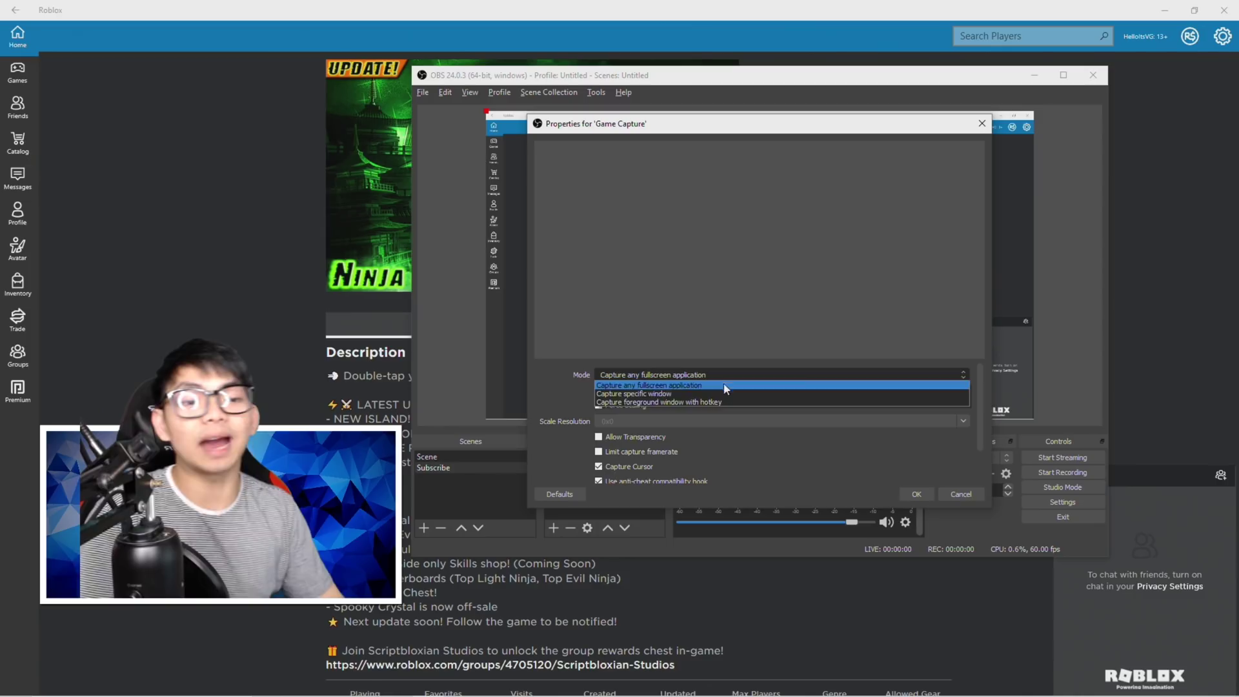
{"action": "left_click", "coordinate": [687, 385]}
{"action": "left_click", "coordinate": [639, 374]}
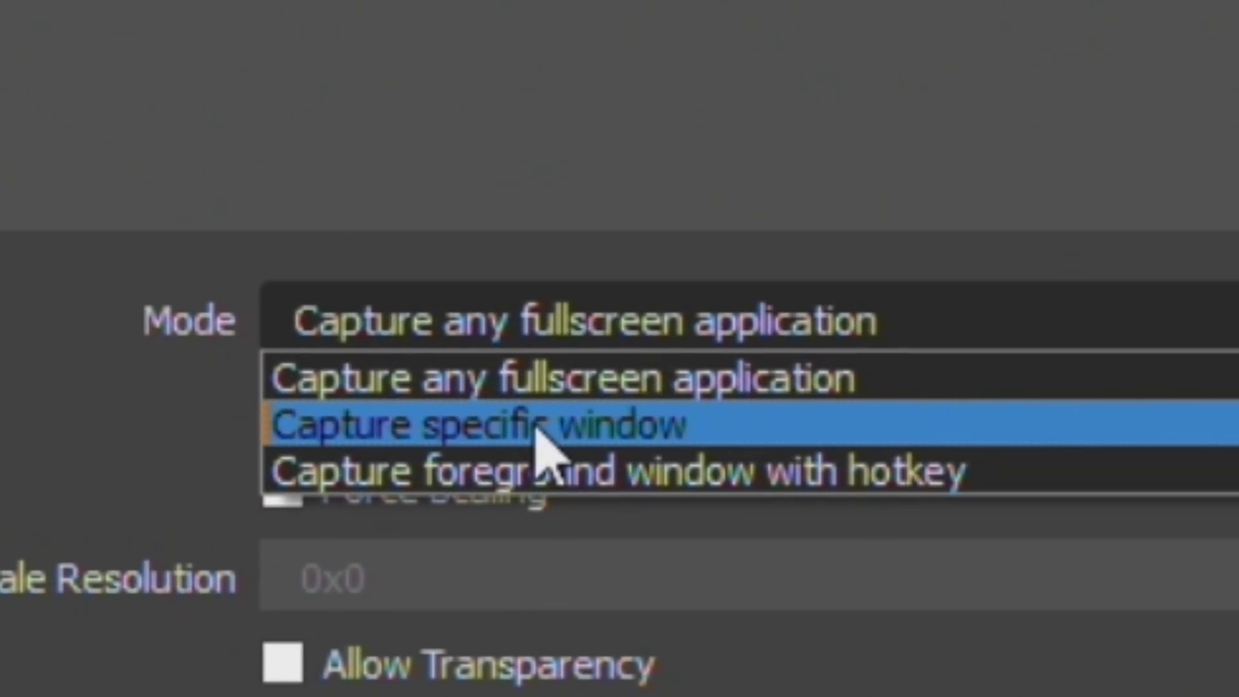
{"action": "left_click", "coordinate": [538, 428]}
{"action": "left_click", "coordinate": [701, 350]}
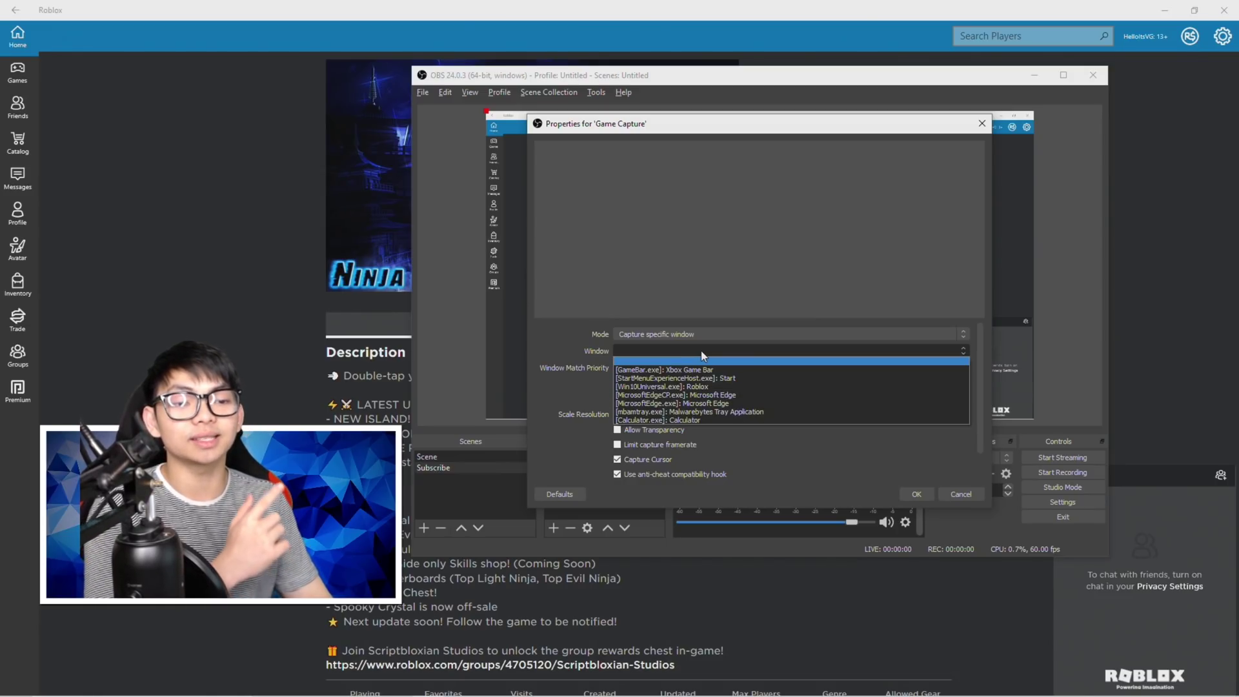
{"action": "left_click", "coordinate": [704, 388]}
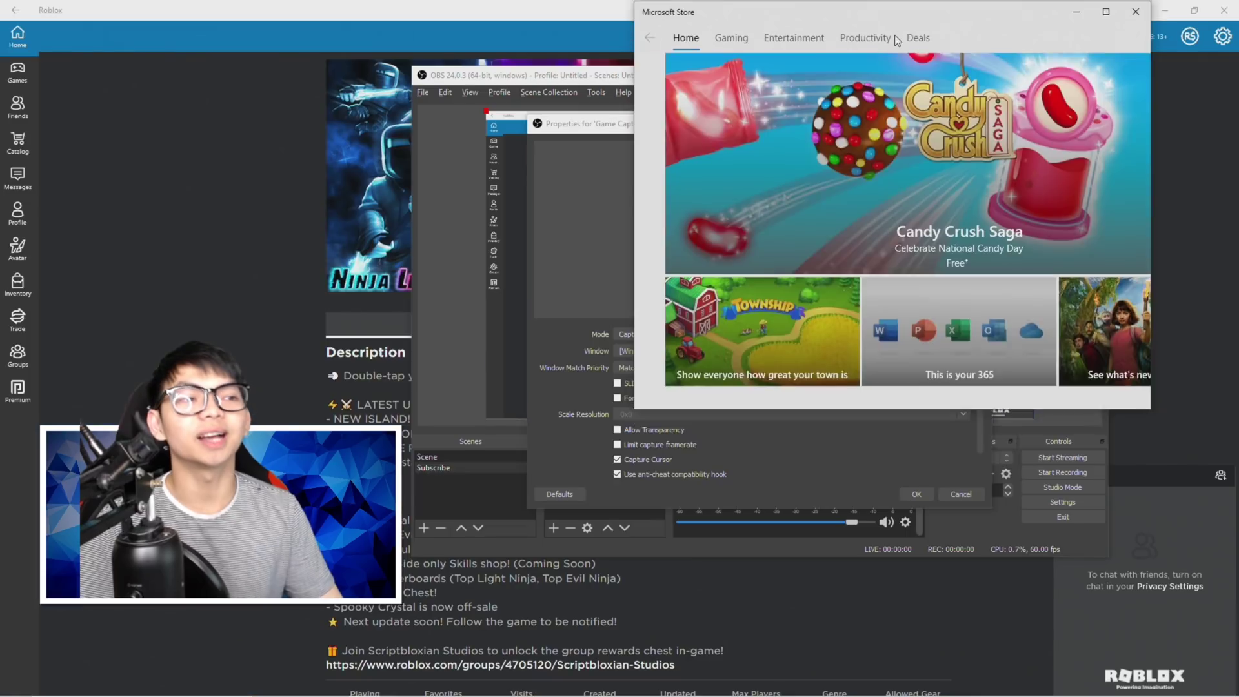
{"action": "left_click_drag", "start_coordinate": [894, 35], "coordinate": [763, 193]}
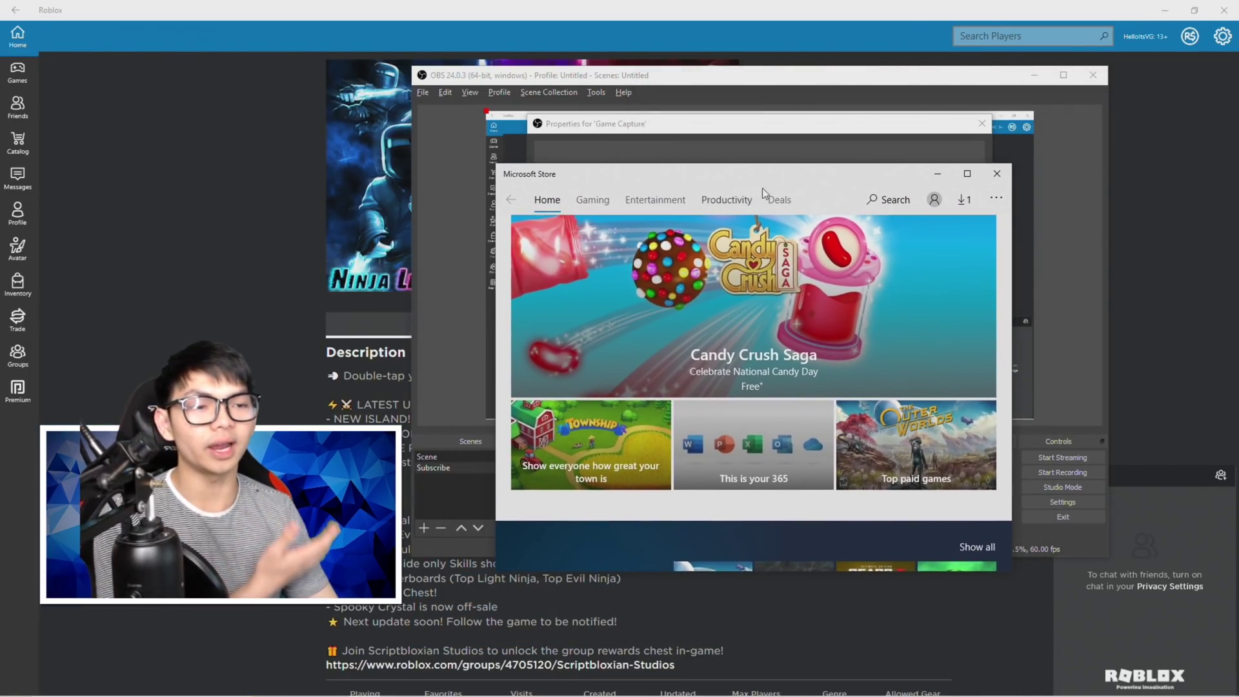
Step: Close Microsoft Store and start playing Ninja Legends in Roblox
{"action": "left_click", "coordinate": [994, 179]}
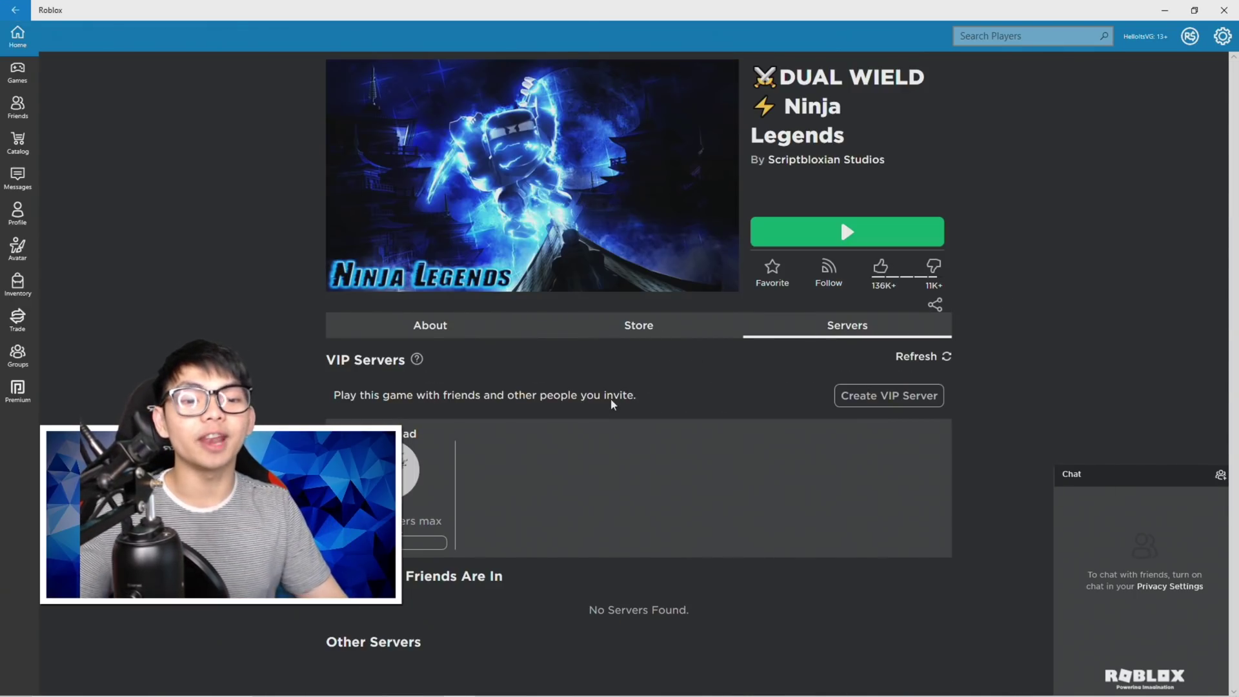
{"action": "scroll", "coordinate": [614, 398], "scroll_direction": "down", "scroll_amount": 3}
{"action": "scroll", "coordinate": [427, 443], "scroll_direction": "up", "scroll_amount": 3}
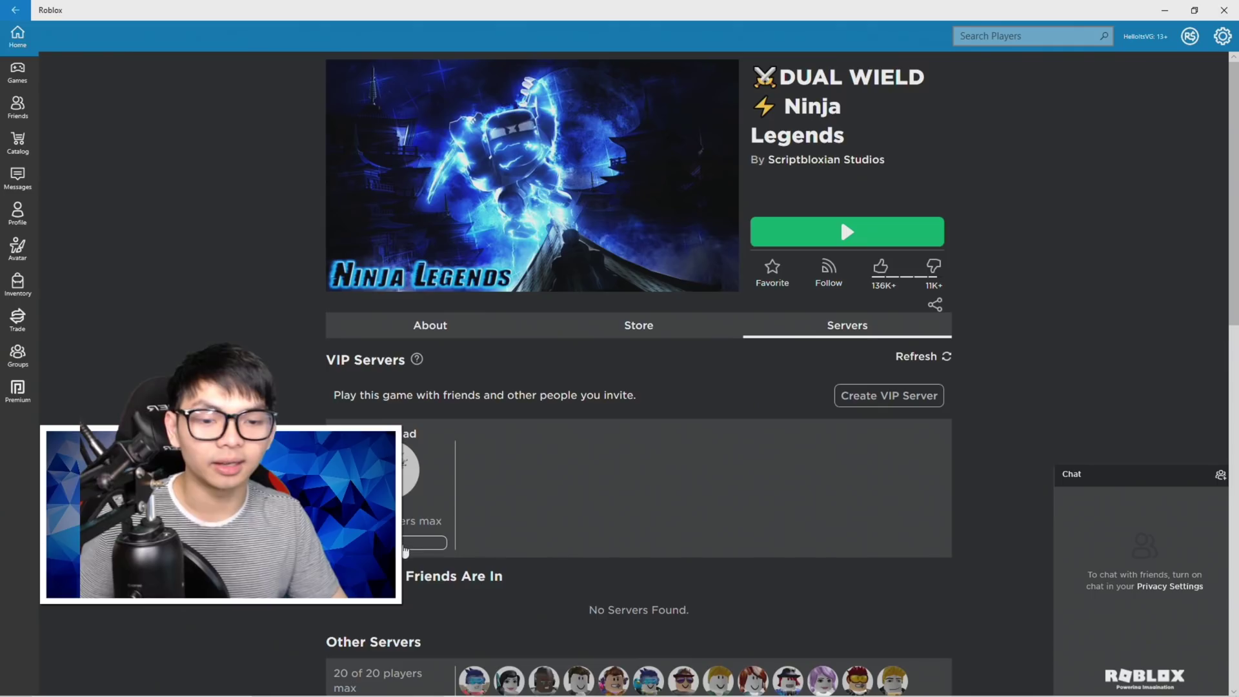
{"action": "left_click", "coordinate": [884, 242]}
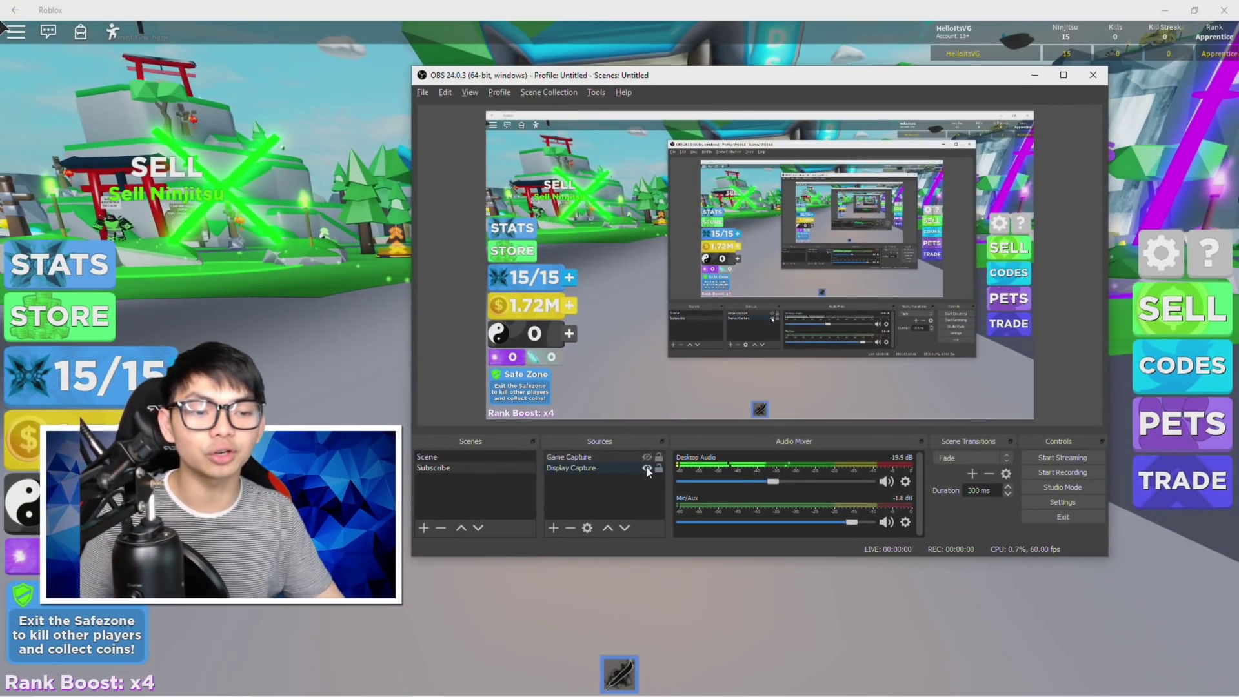
Step: Place Game Capture above Display Capture in OBS Sources, then return to Roblox
{"action": "left_click_drag", "start_coordinate": [616, 468], "coordinate": [619, 460]}
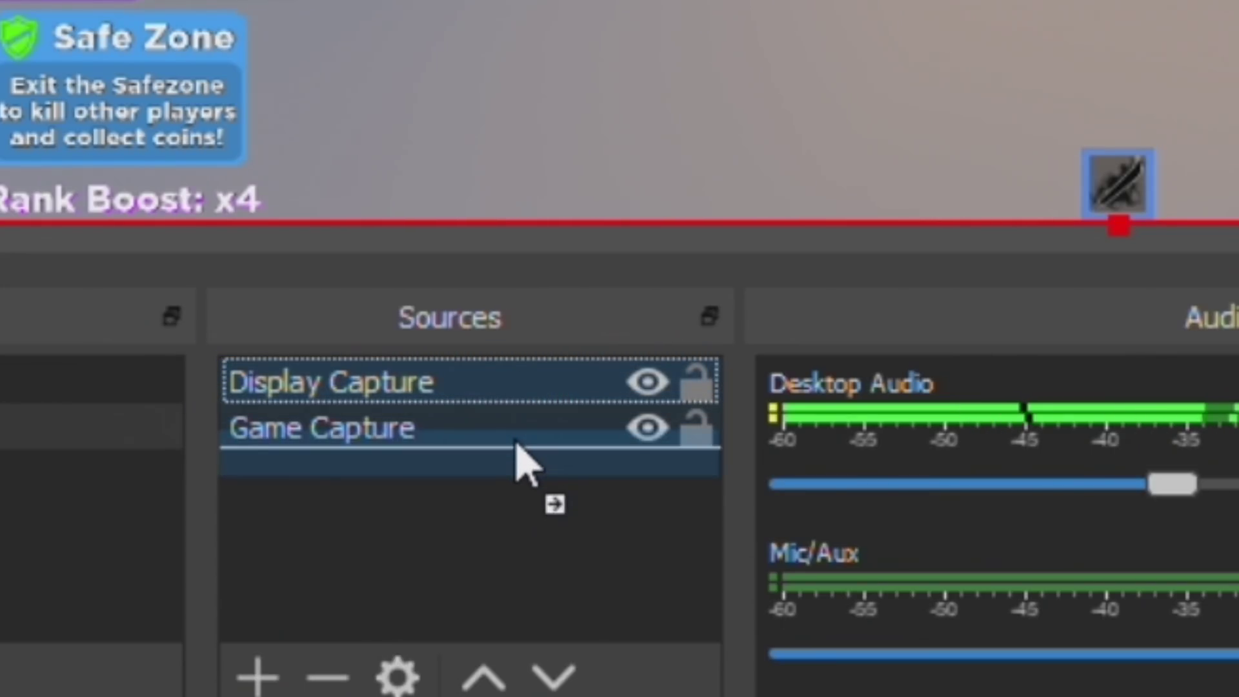
{"action": "left_click_drag", "start_coordinate": [522, 462], "coordinate": [520, 460]}
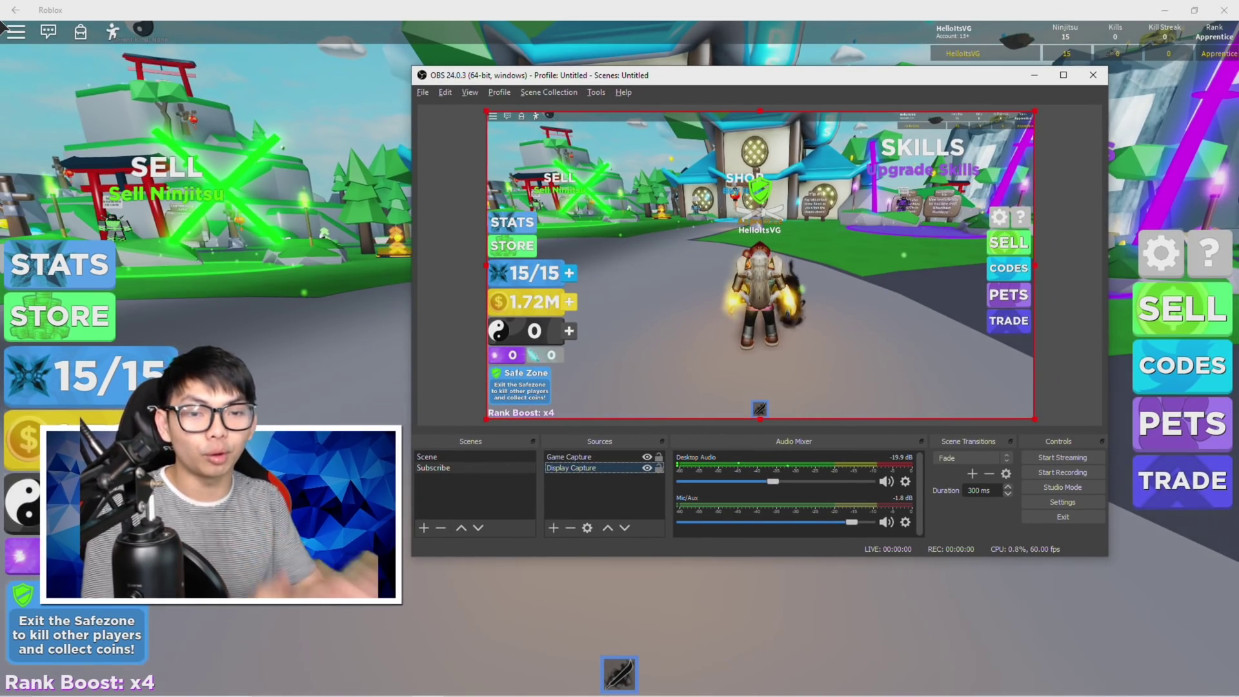
{"action": "left_click", "coordinate": [3, 26]}
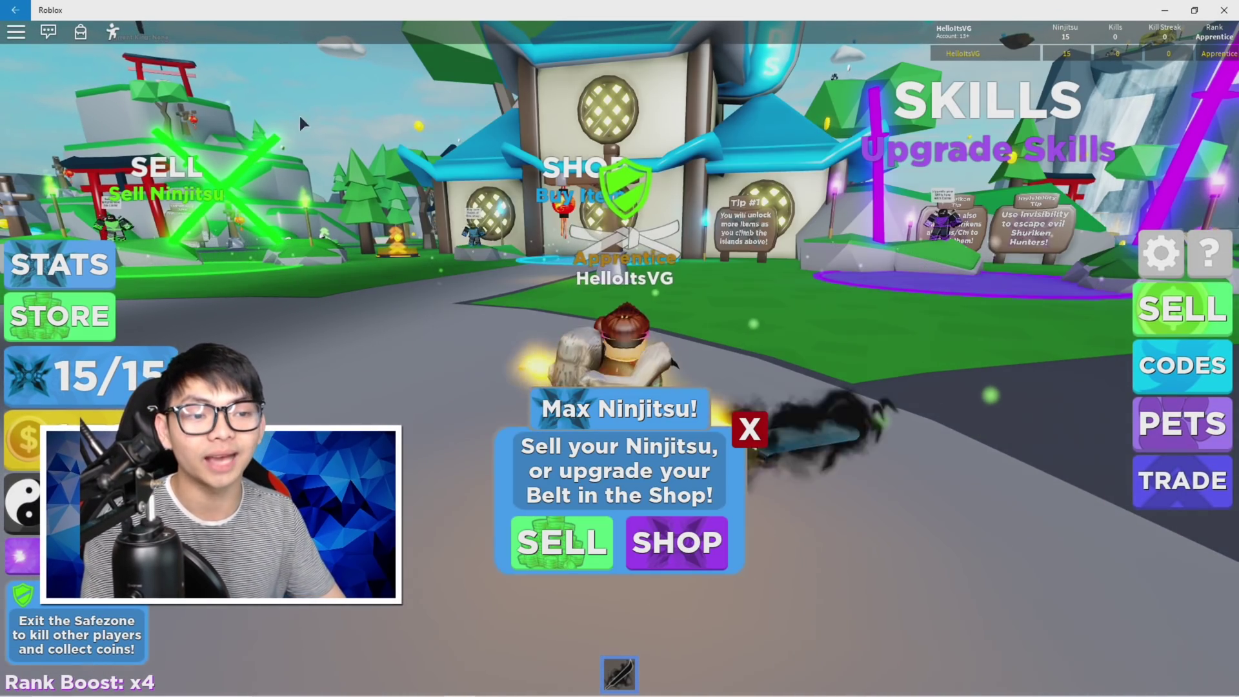
Step: Collect Ninjitsu with the sword and start the OBS recording
{"action": "key", "text": "w"}
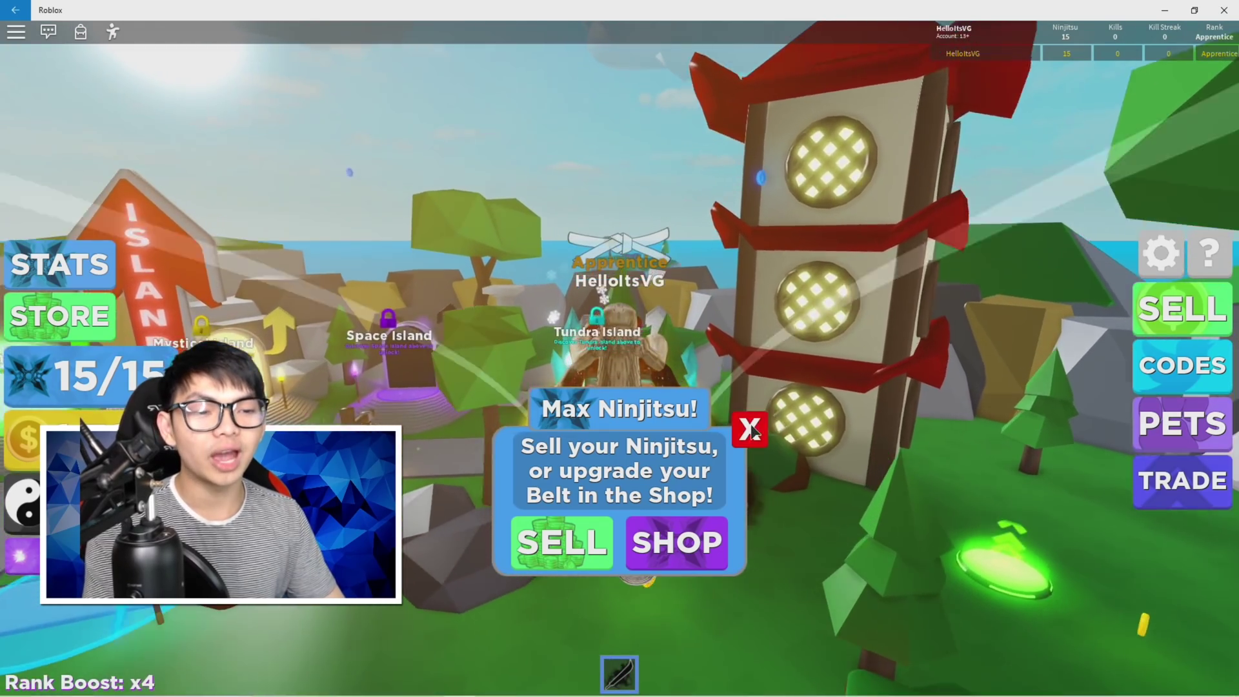
{"action": "left_click", "coordinate": [752, 432]}
{"action": "key", "text": "w"}
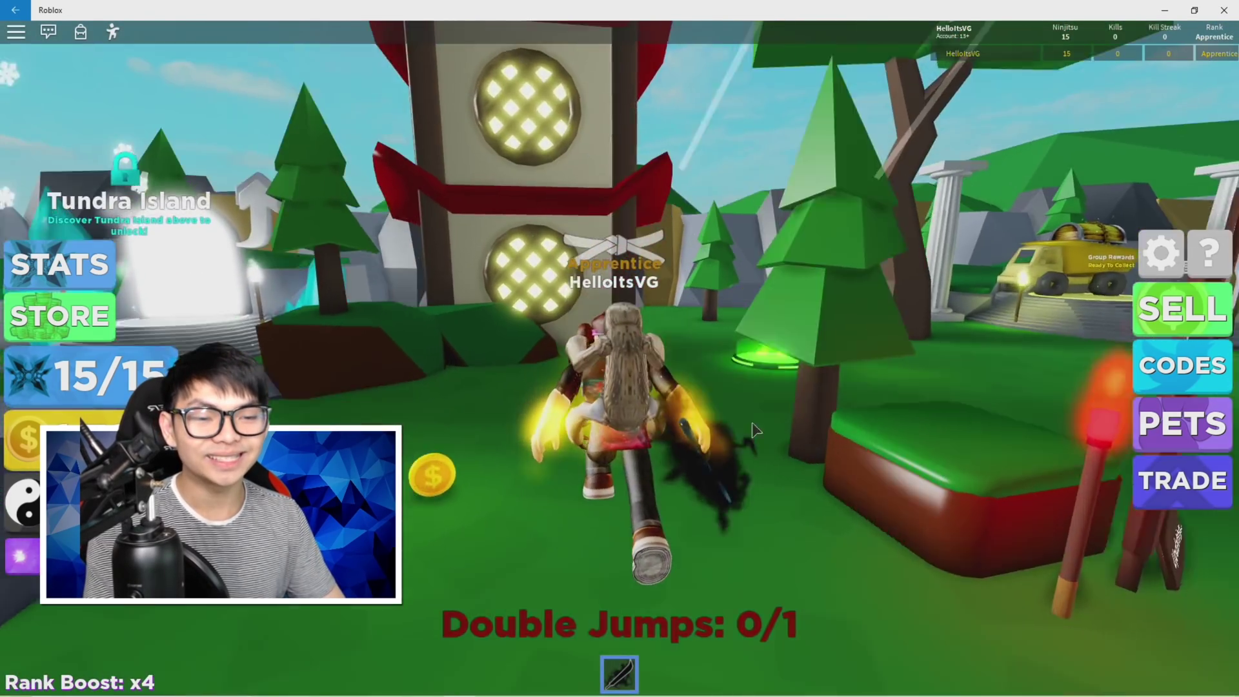
{"action": "left_click", "coordinate": [571, 504]}
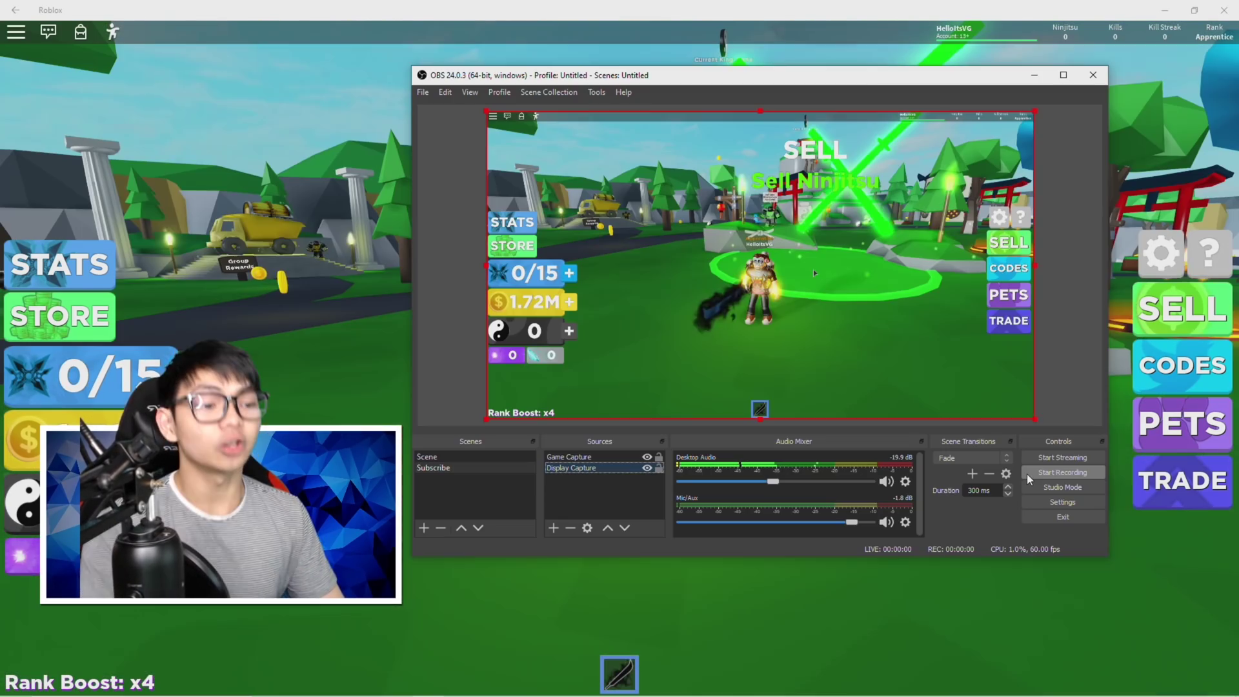
{"action": "left_click", "coordinate": [1028, 476]}
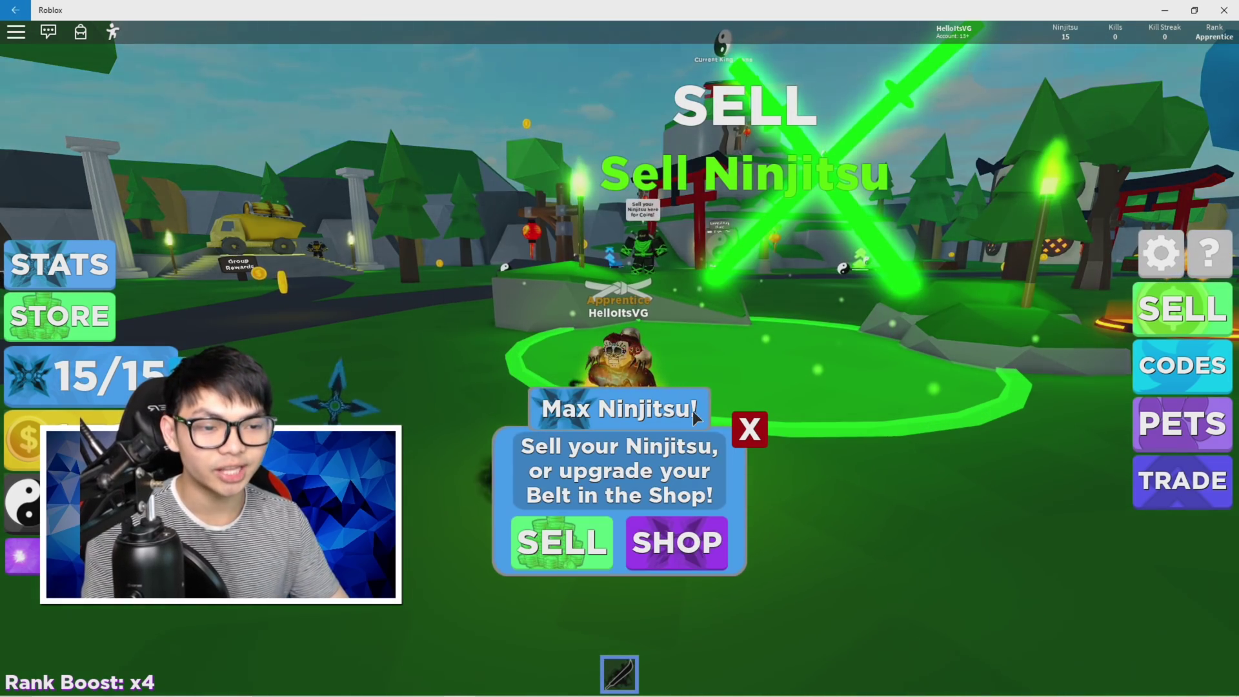
Step: Sell the Ninjitsu for coins and buy all possible swords in the Shop
{"action": "left_click", "coordinate": [605, 541]}
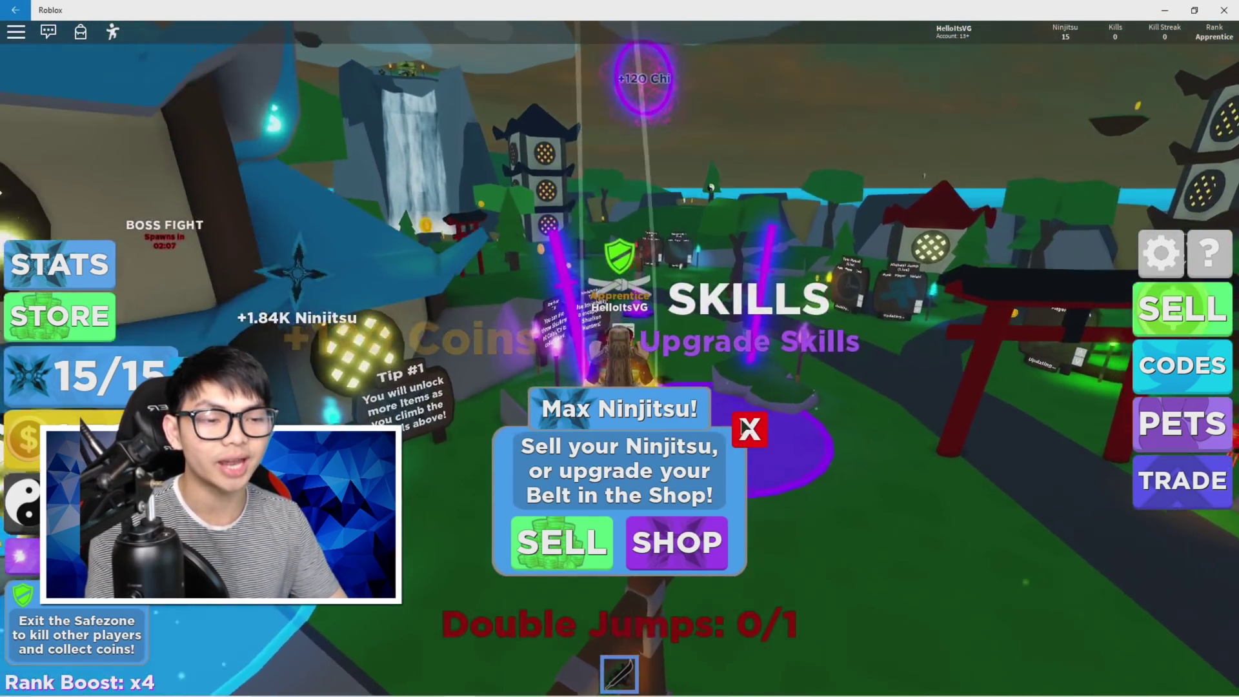
{"action": "left_click", "coordinate": [751, 430]}
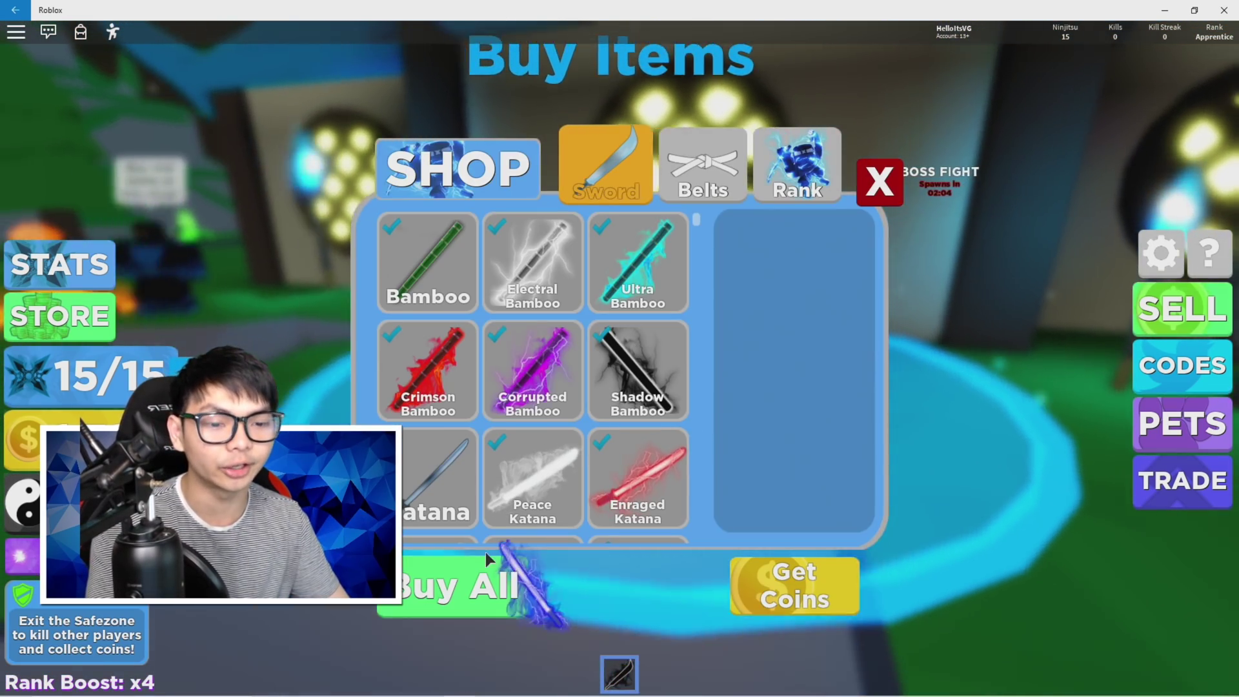
{"action": "left_click", "coordinate": [490, 577]}
{"action": "left_click", "coordinate": [545, 452]}
{"action": "left_click", "coordinate": [879, 181]}
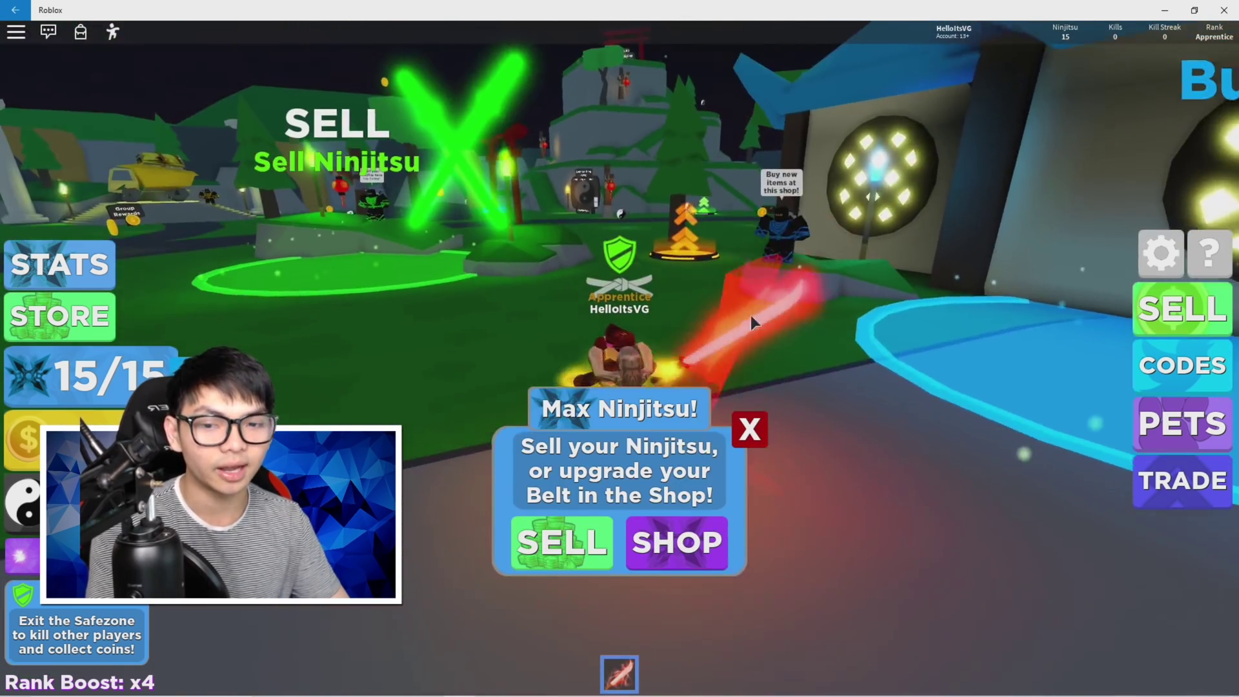
Step: Walk onto the Skills pad and buy all possible skills
{"action": "key", "text": "w"}
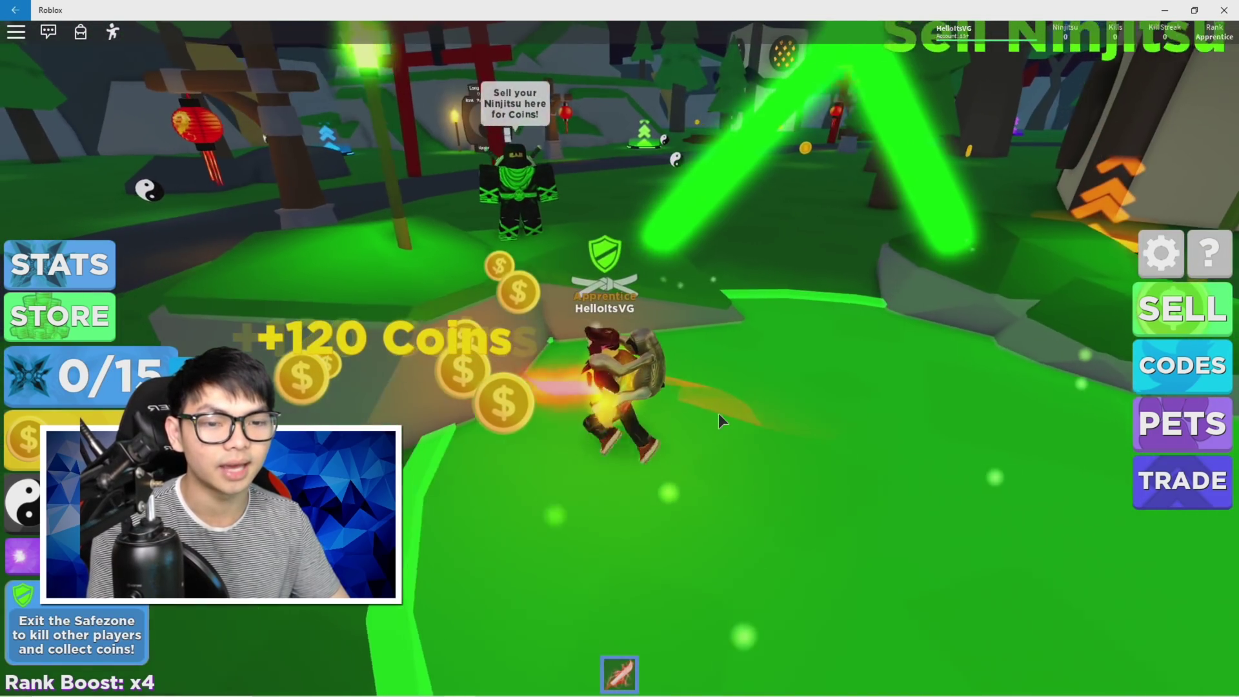
{"action": "key", "text": "w"}
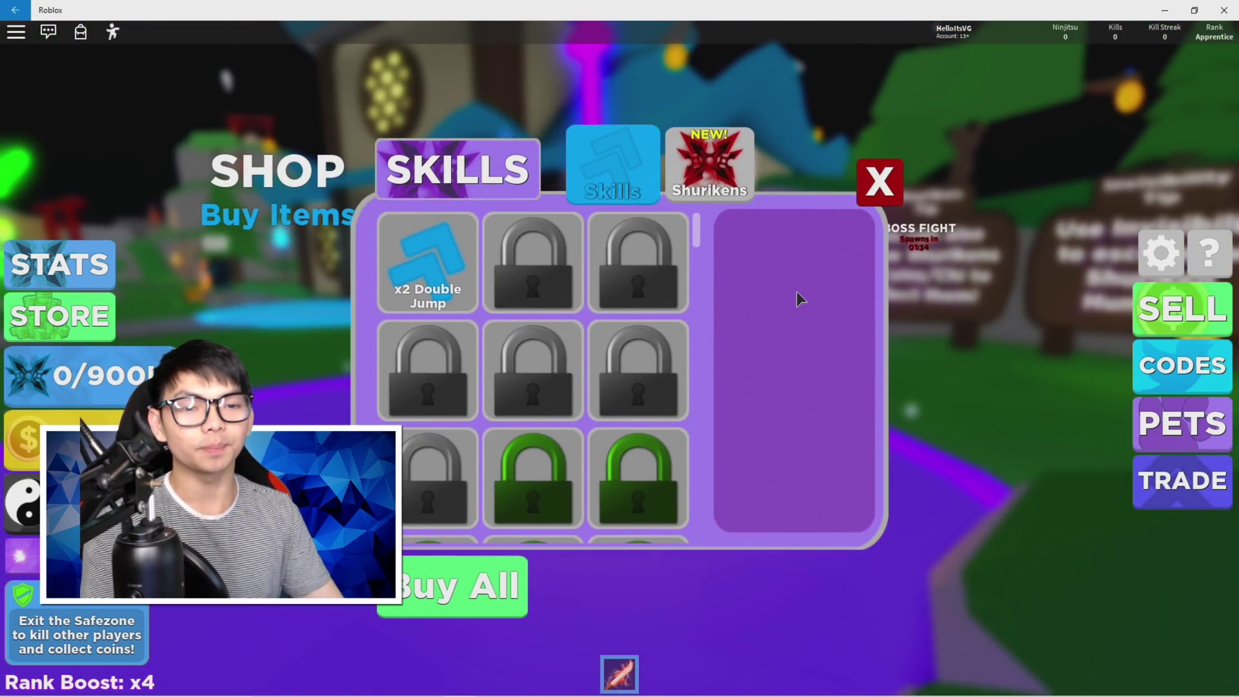
{"action": "left_click", "coordinate": [454, 586]}
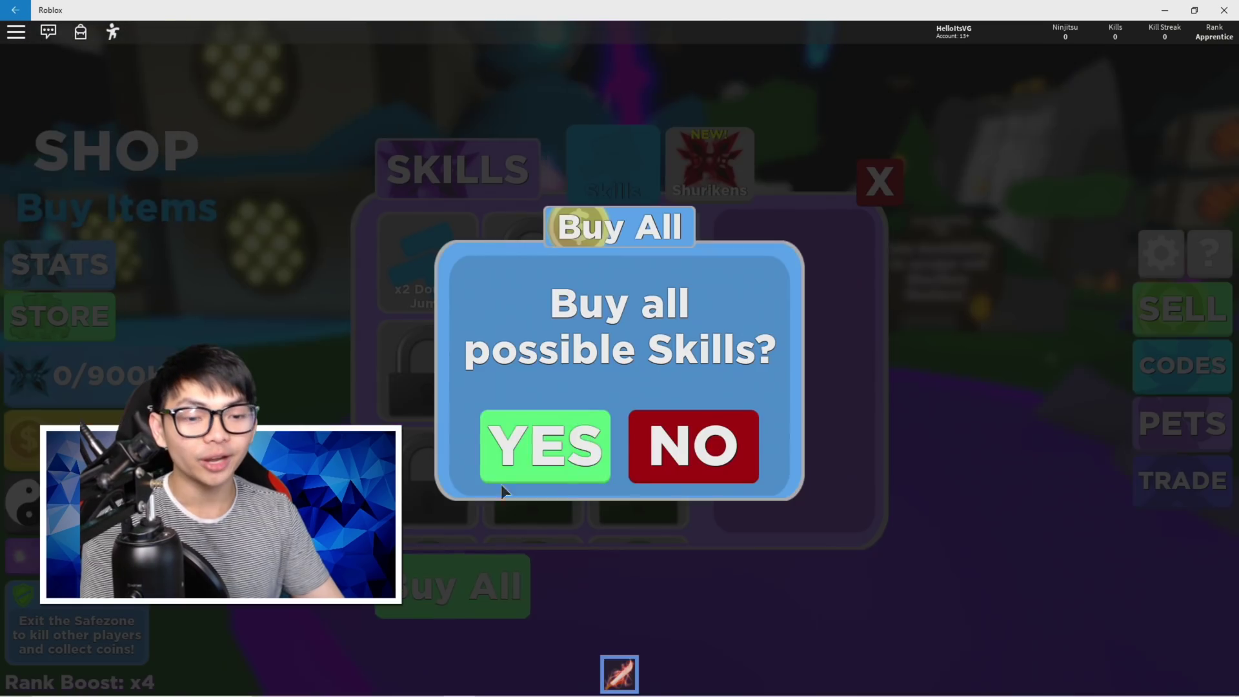
{"action": "left_click", "coordinate": [545, 443]}
{"action": "left_click", "coordinate": [888, 200]}
Step: Climb the blue structure and double jump across the islands toward the hub
{"action": "key", "text": "w"}
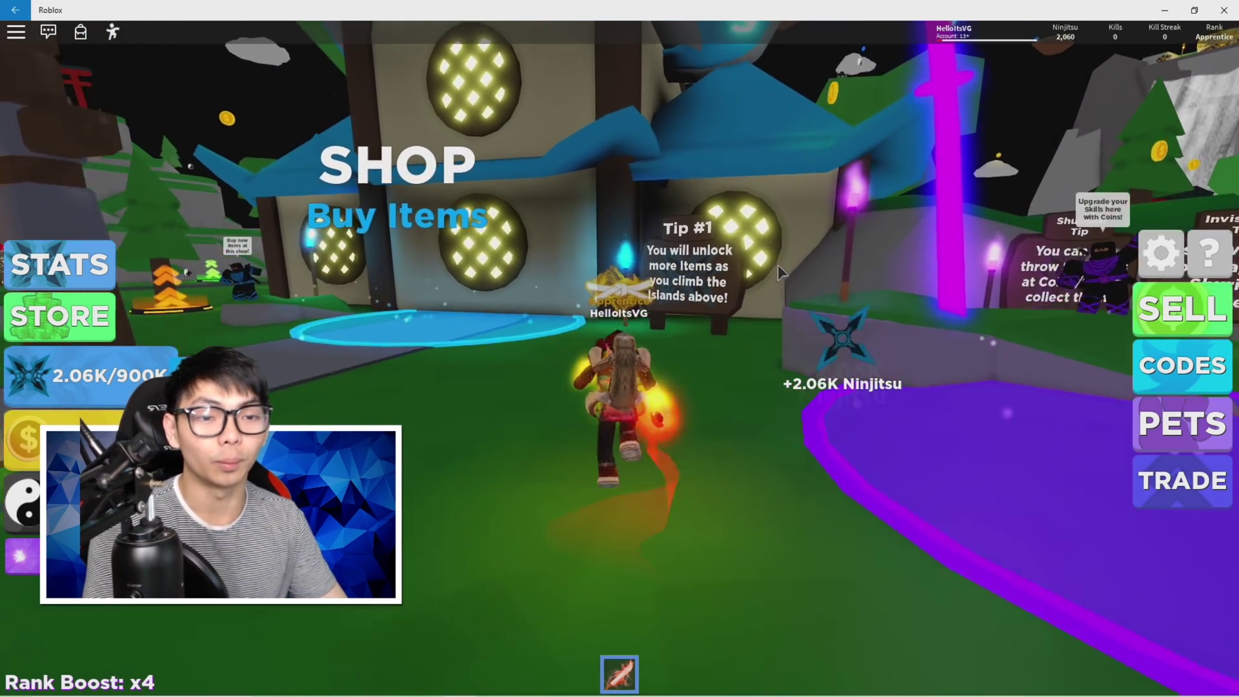
{"action": "key", "text": "space"}
{"action": "key", "text": "space"}
{"action": "key", "text": "space"}
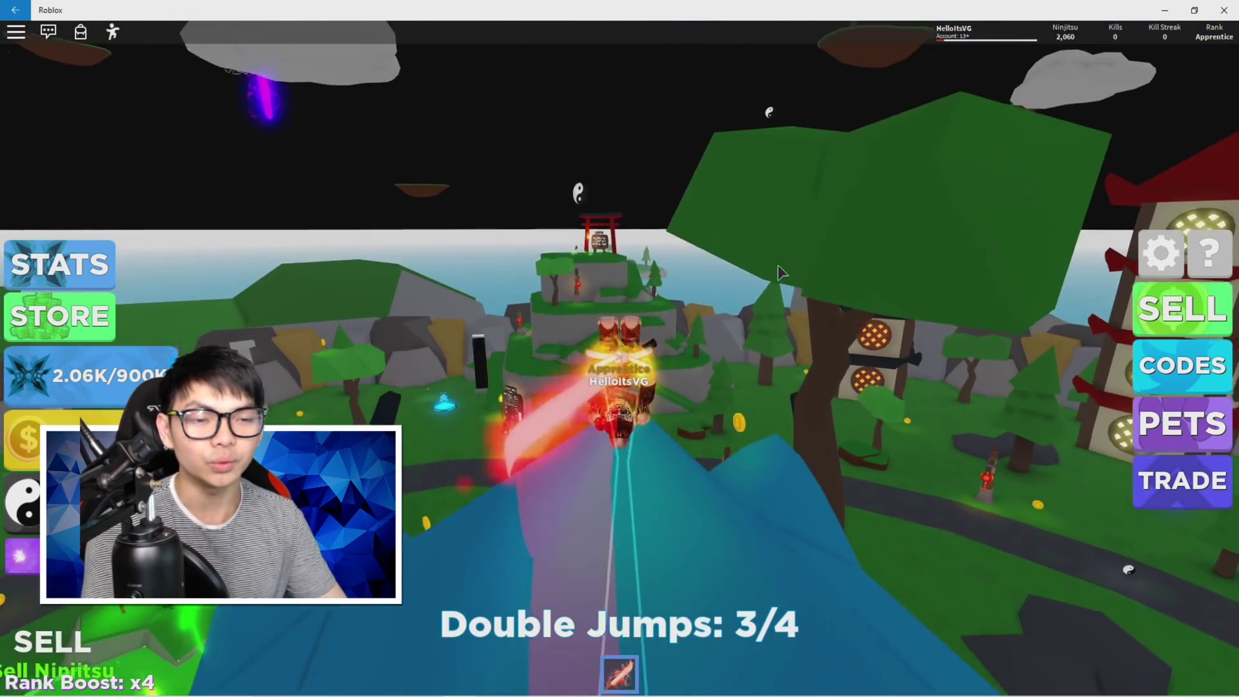
{"action": "key", "text": "space"}
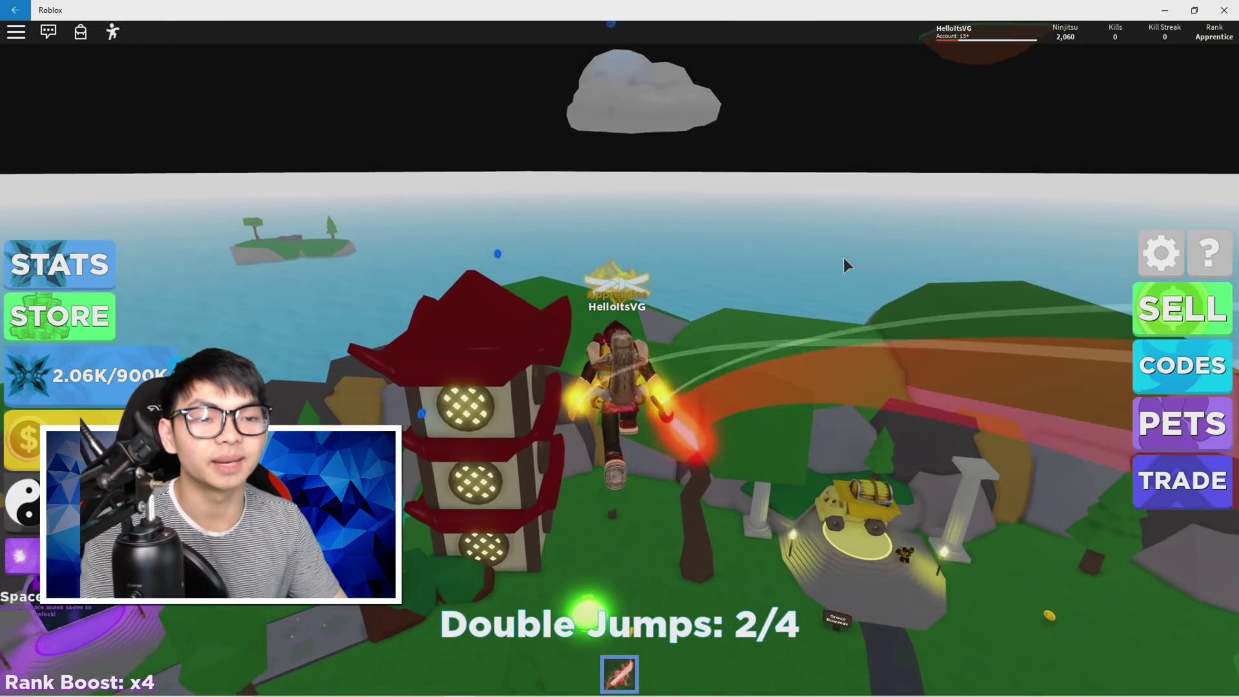
{"action": "key", "text": "space"}
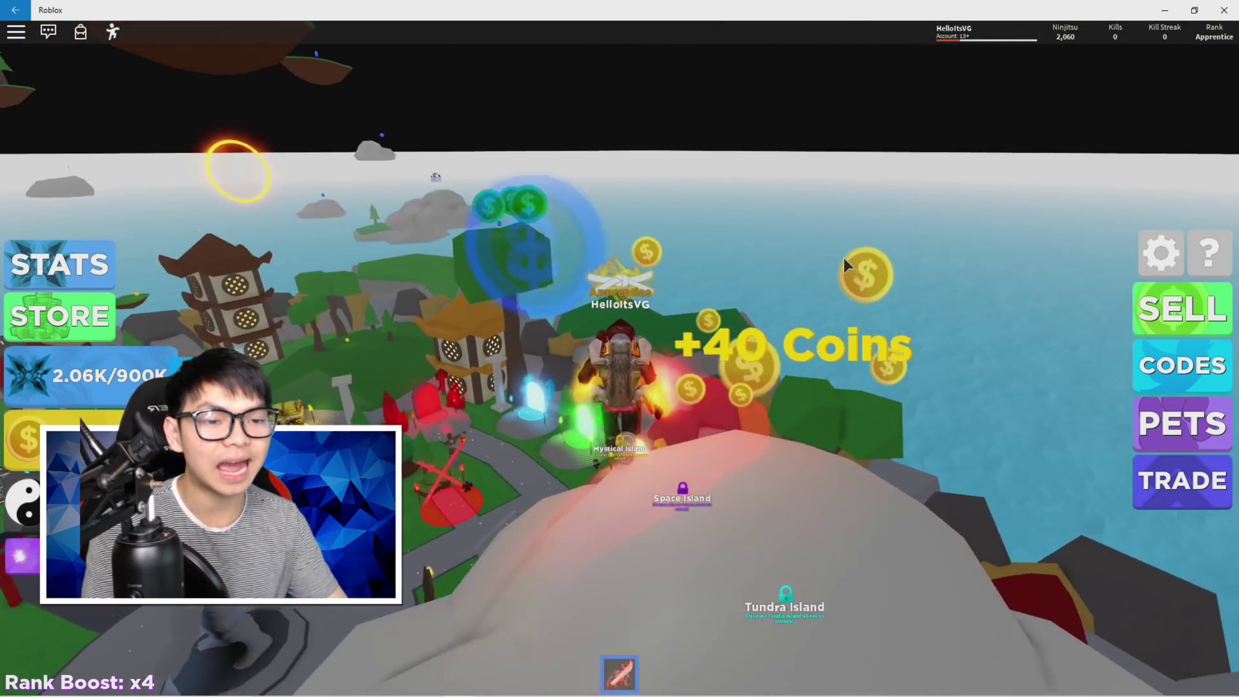
{"action": "key", "text": "space"}
{"action": "key", "text": "space"}
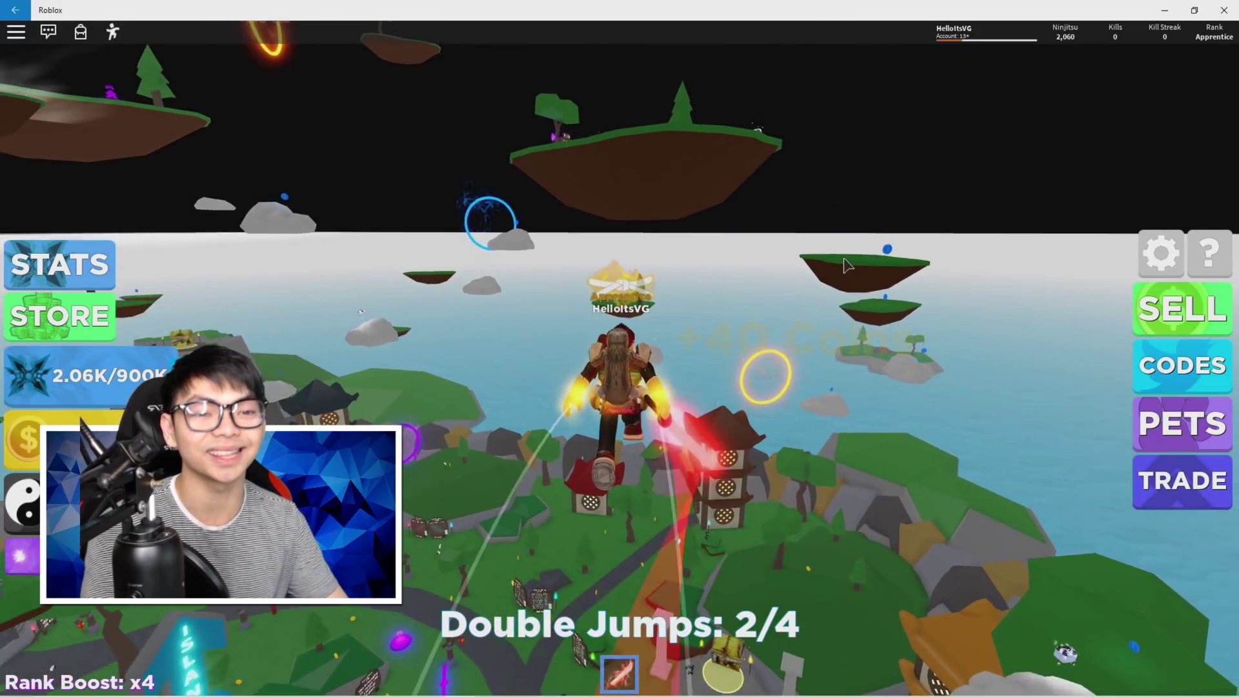
{"action": "key", "text": "space"}
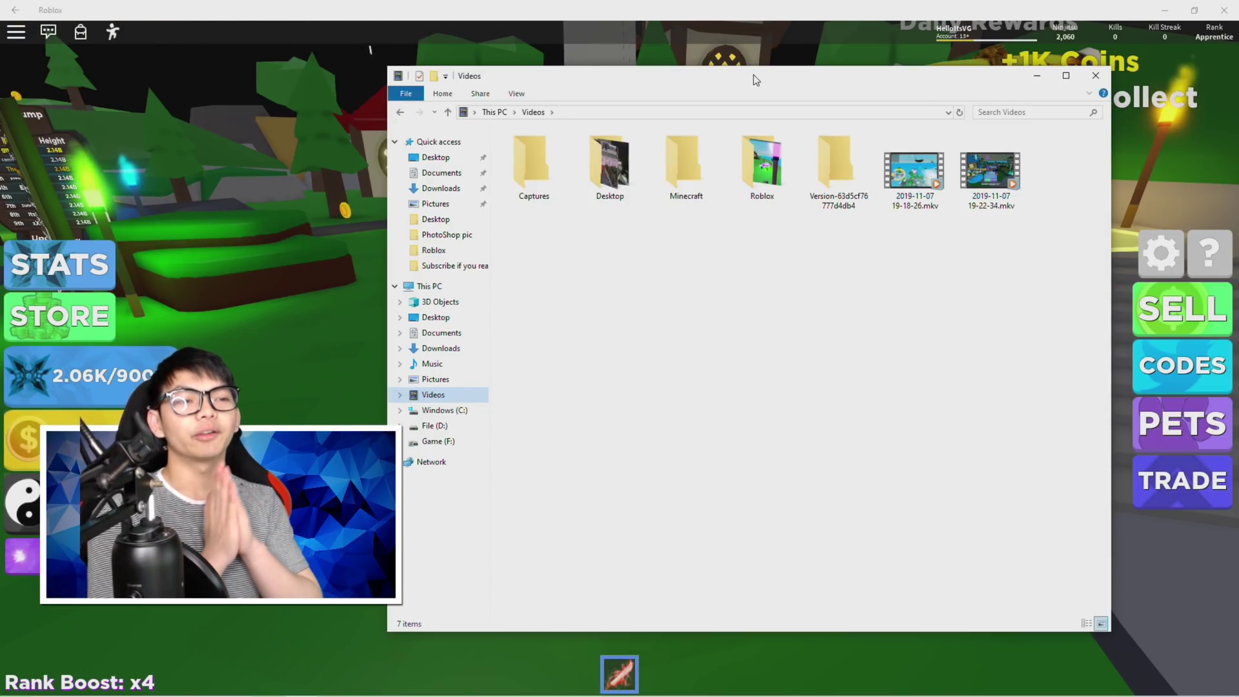
{"action": "double_click", "coordinate": [999, 178]}
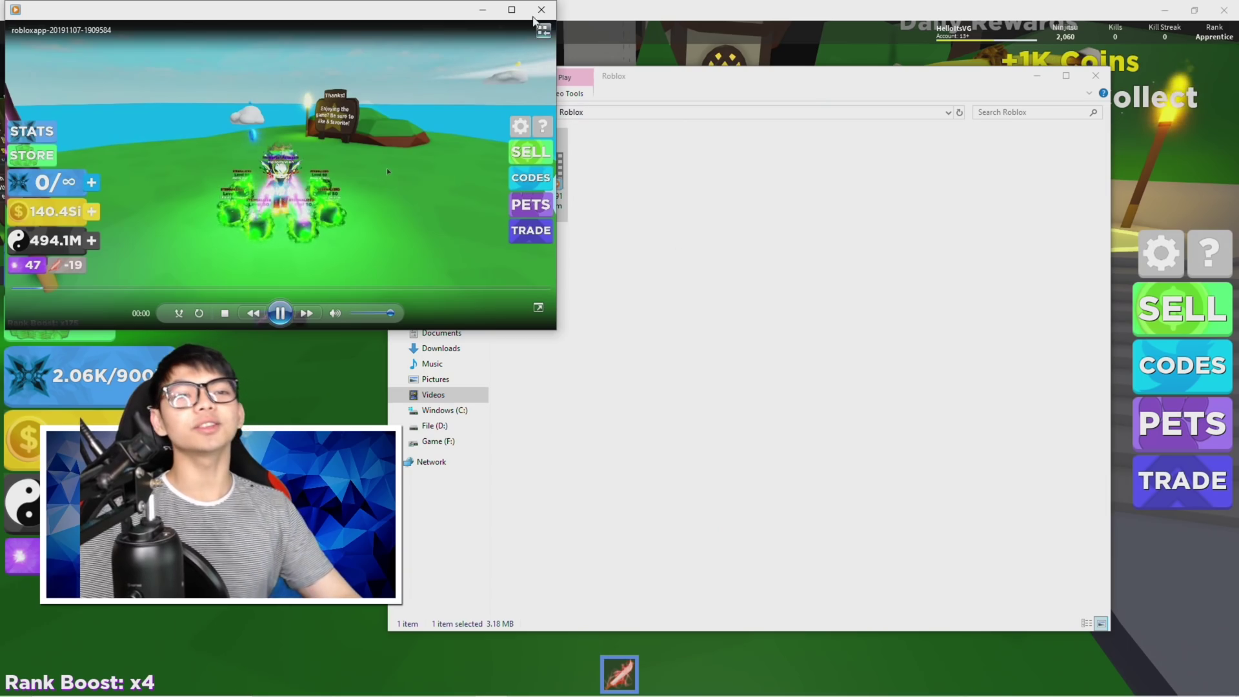
Step: Maximize the Movies & TV player and watch the recorded gameplay
{"action": "left_click", "coordinate": [512, 10]}
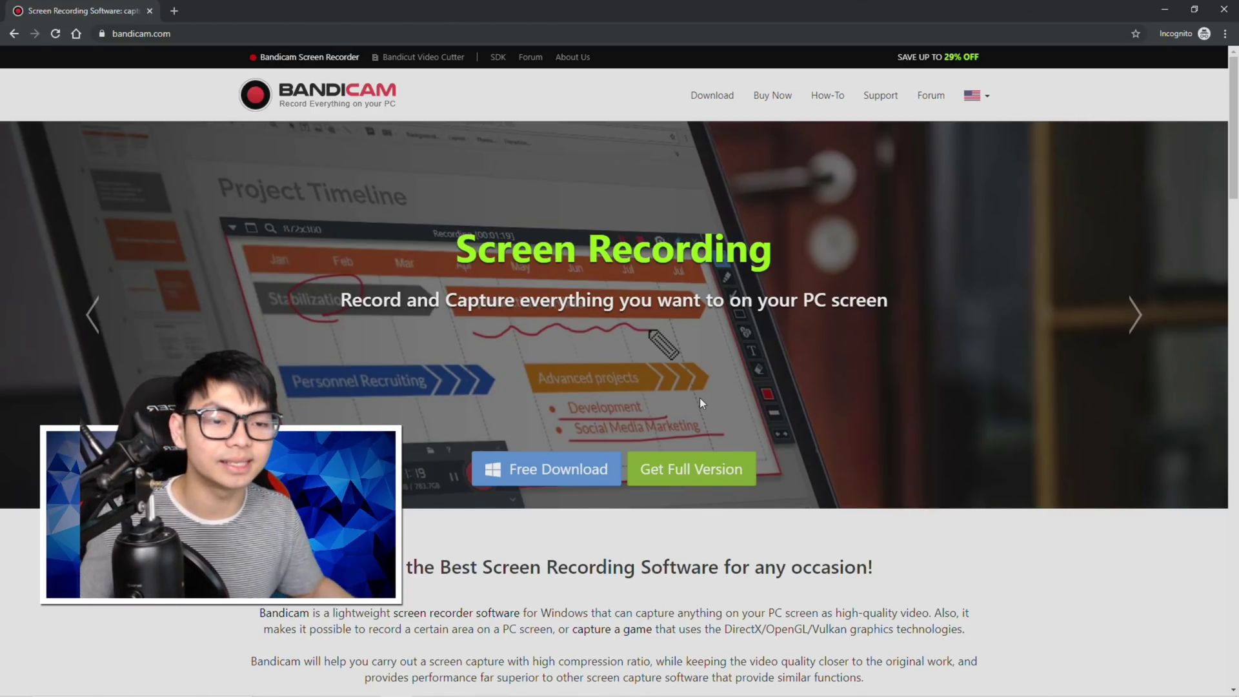
{"action": "scroll", "coordinate": [711, 387], "scroll_direction": "down", "scroll_amount": 8}
{"action": "scroll", "coordinate": [733, 465], "scroll_direction": "up", "scroll_amount": 10}
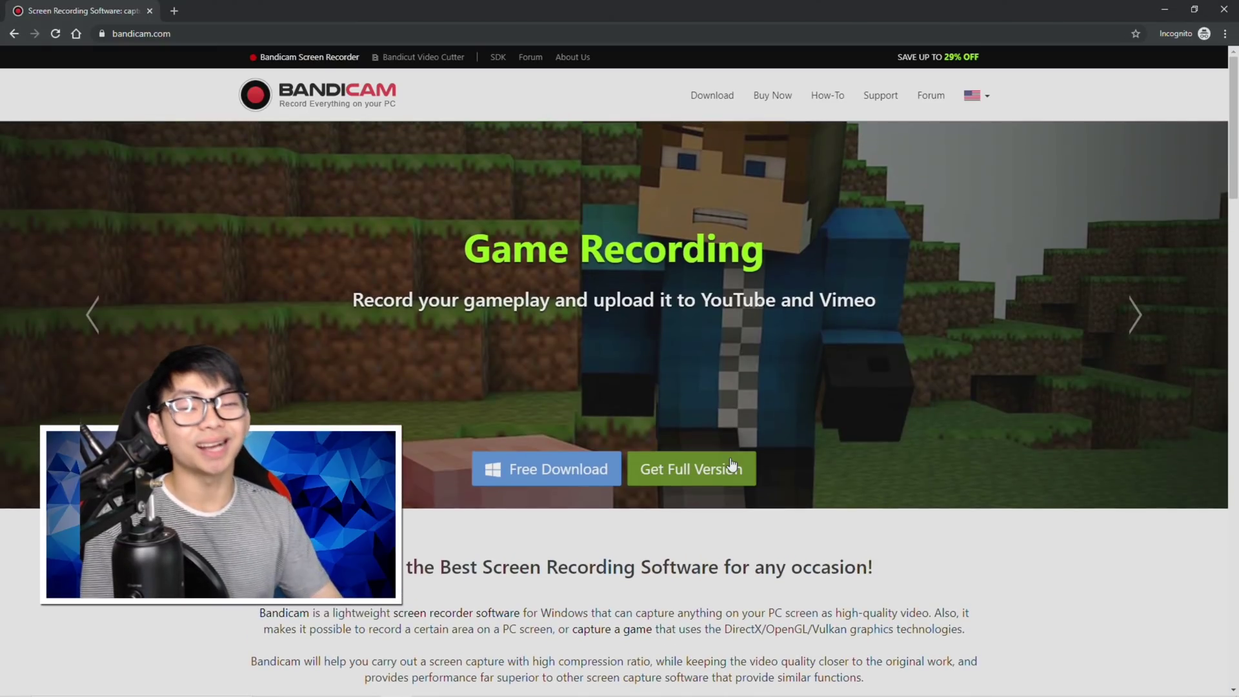